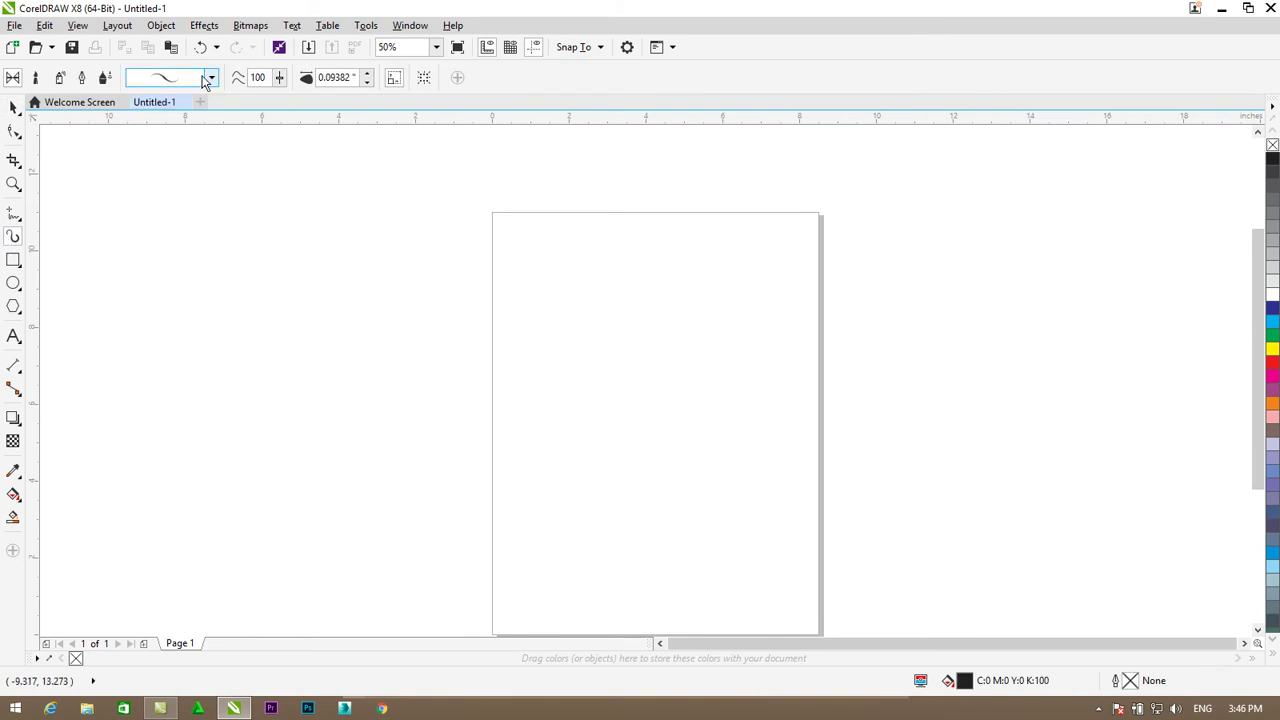
# Step: Draw a horizontal Artistic Media stroke about 3 inches long near the page's upper part, using the preset that tapers at both ends
pyautogui.click(211, 77)
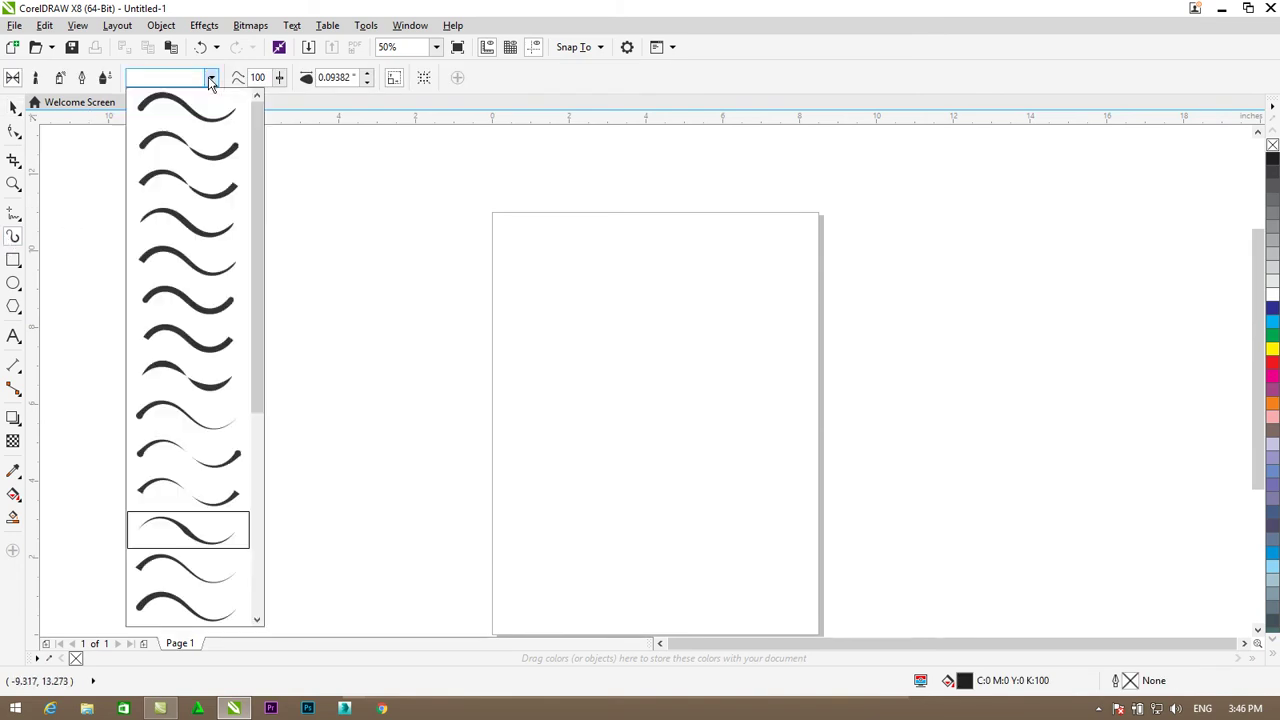
pyautogui.click(172, 533)
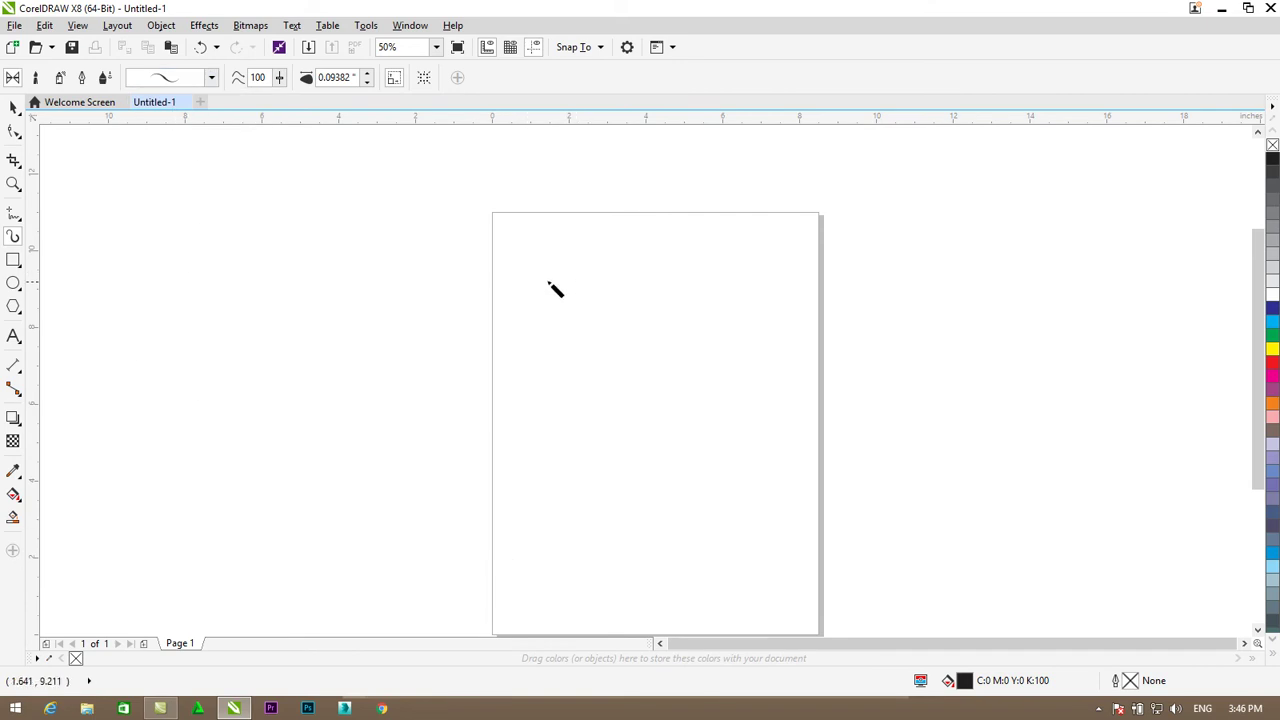
pyautogui.scroll(1, 585, 283)
pyautogui.moveTo(577, 271); pyautogui.dragTo(817, 277)
pyautogui.scroll(-1, 775, 293)
pyautogui.scroll(1, 787, 283)
# Step: Duplicate the horizontal stroke about 1.8 inches below the original
pyautogui.click(14, 108)
pyautogui.moveTo(664, 277); pyautogui.dragTo(690, 278)
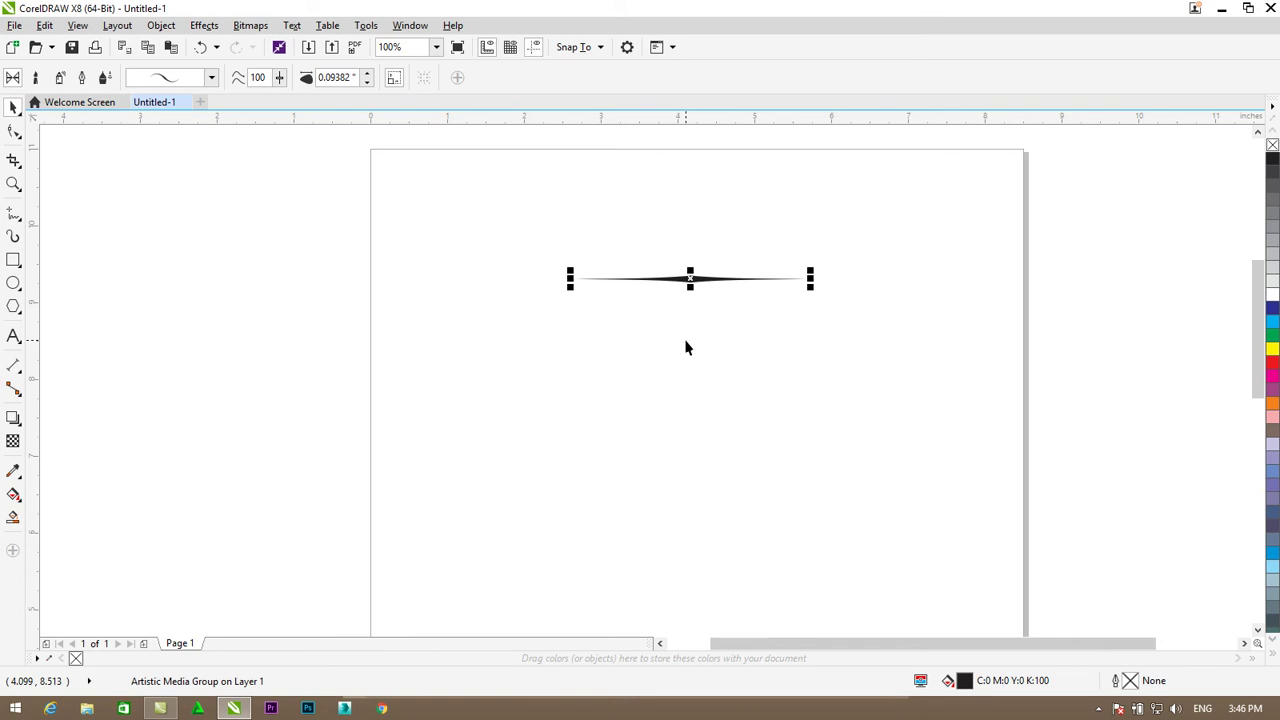
pyautogui.moveTo(688, 279); pyautogui.dragTo(694, 425)
# Step: Bend the upper stroke into an upward arch about 0.95 inches high and balance the curve handles at both ends
pyautogui.click(685, 281)
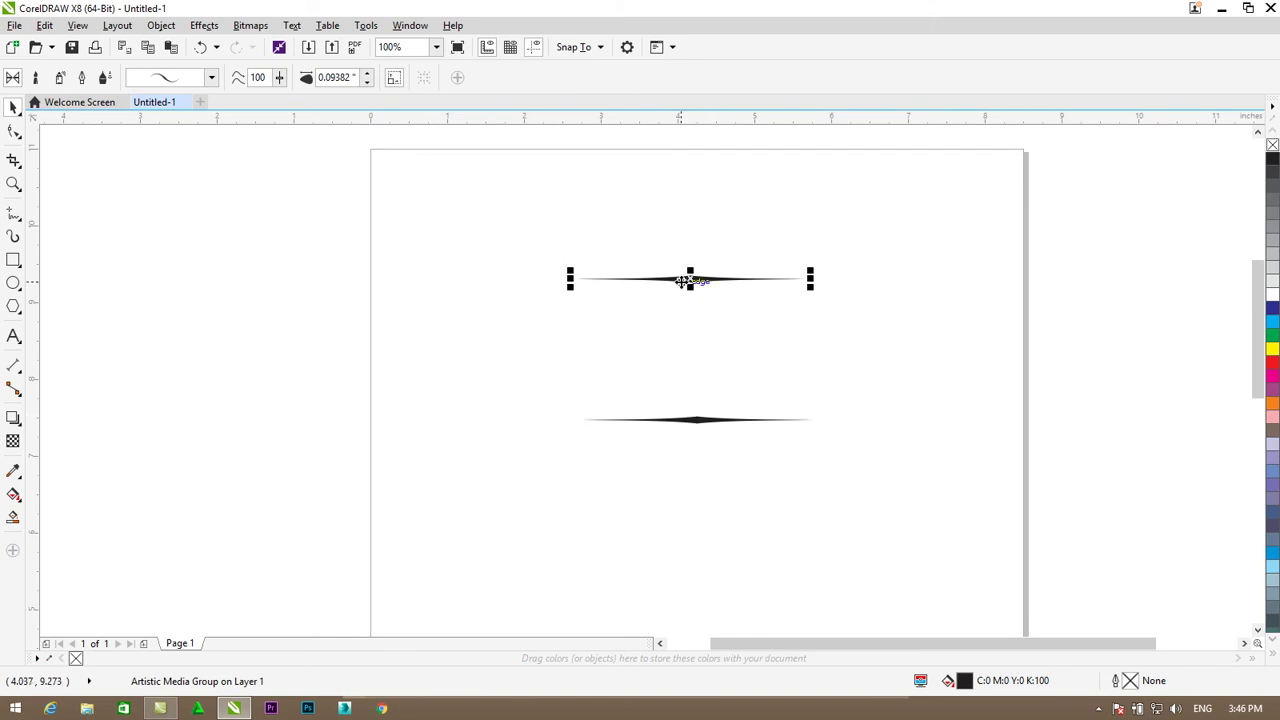
pyautogui.click(12, 133)
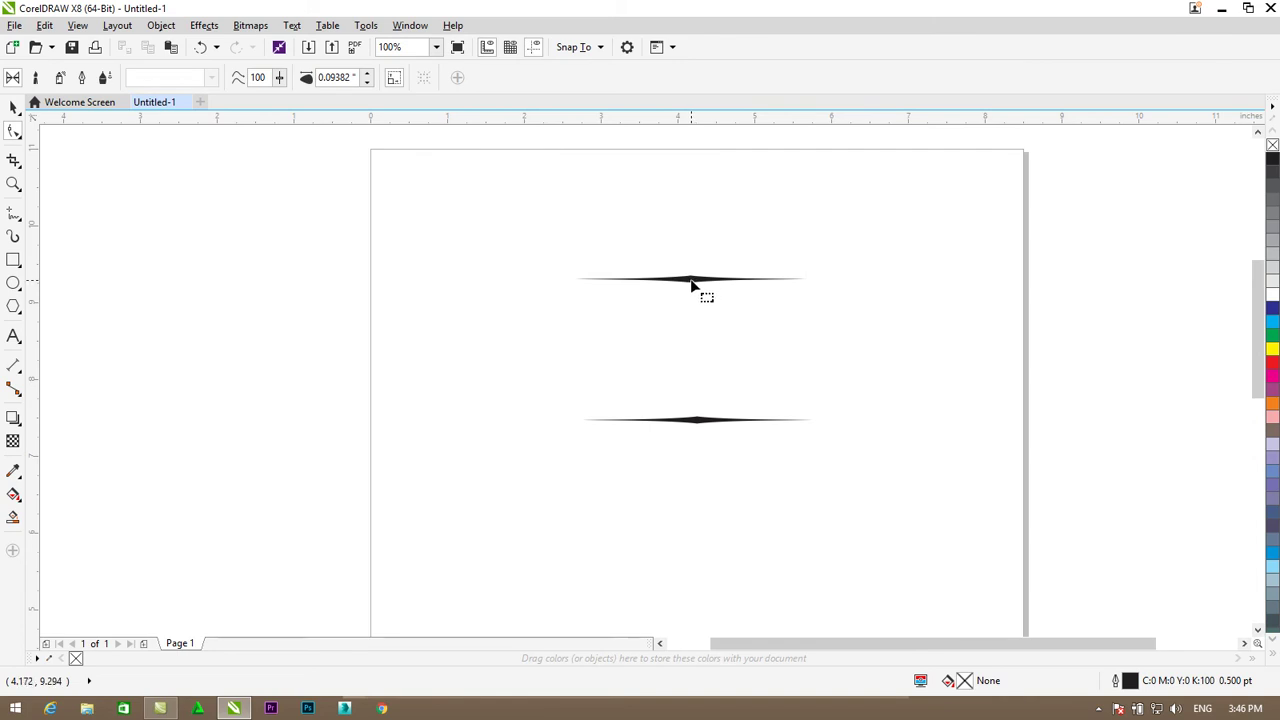
pyautogui.click(691, 282)
pyautogui.moveTo(691, 283); pyautogui.dragTo(689, 208)
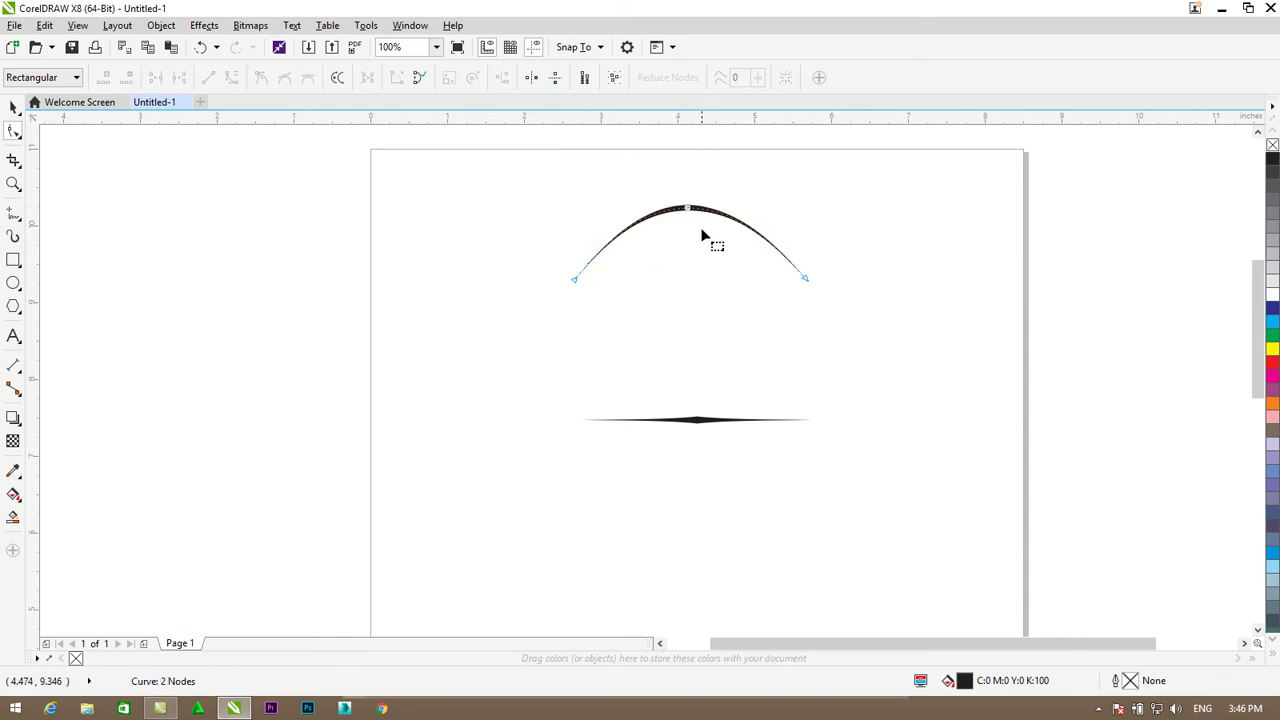
pyautogui.click(804, 279)
pyautogui.moveTo(727, 187); pyautogui.dragTo(743, 185)
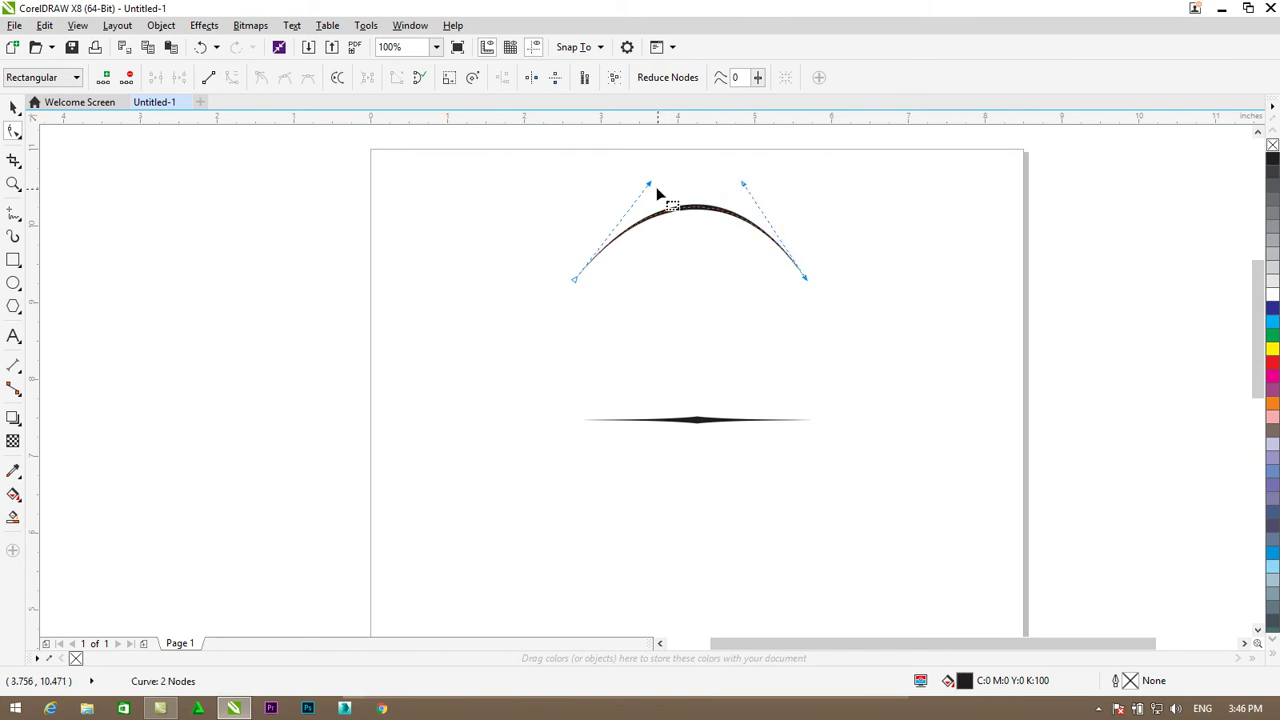
pyautogui.moveTo(648, 185); pyautogui.dragTo(630, 189)
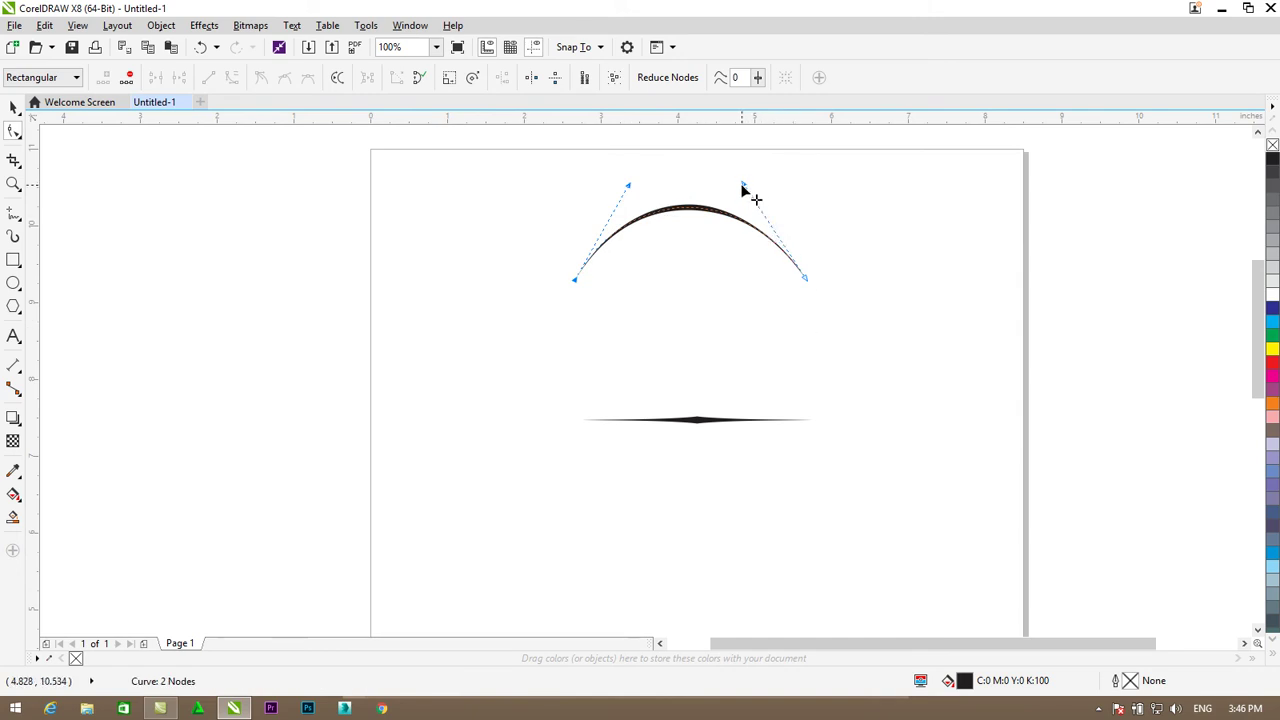
pyautogui.moveTo(744, 188); pyautogui.dragTo(745, 181)
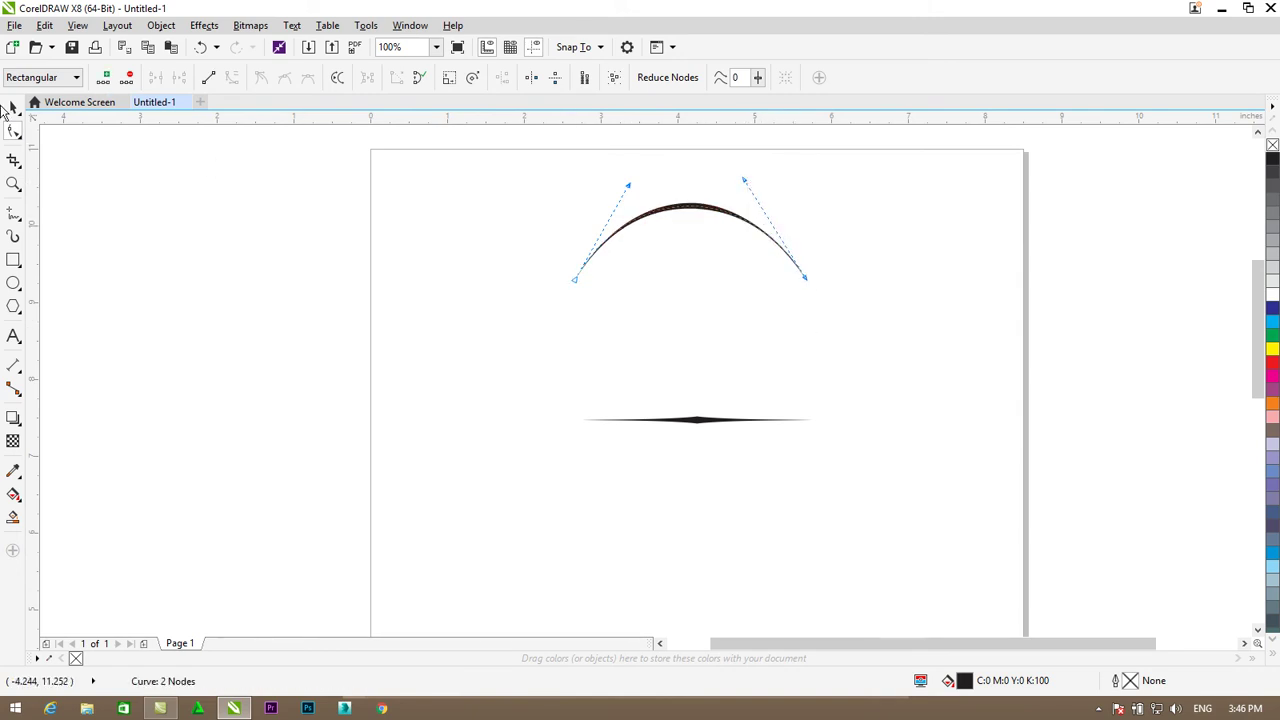
pyautogui.click(13, 107)
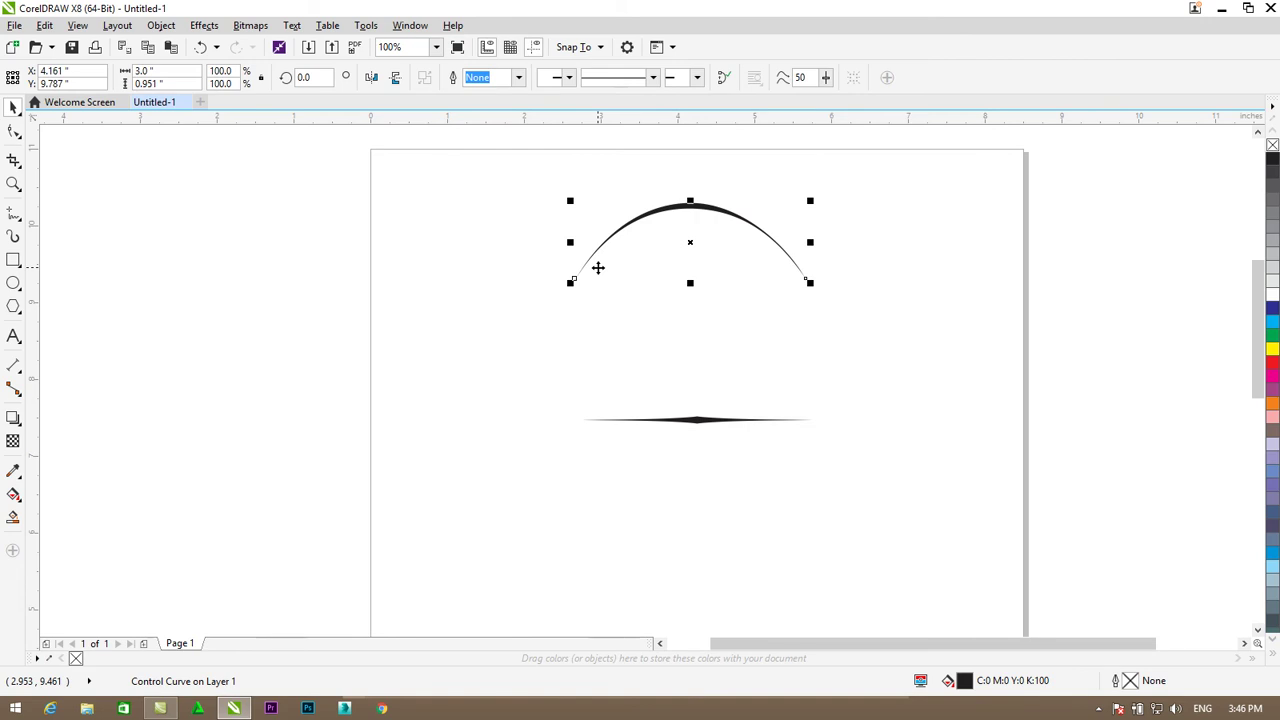
# Step: Try to mirror the arch downward across its lower edge
pyautogui.click(598, 268)
pyautogui.moveTo(690, 202); pyautogui.dragTo(709, 340)
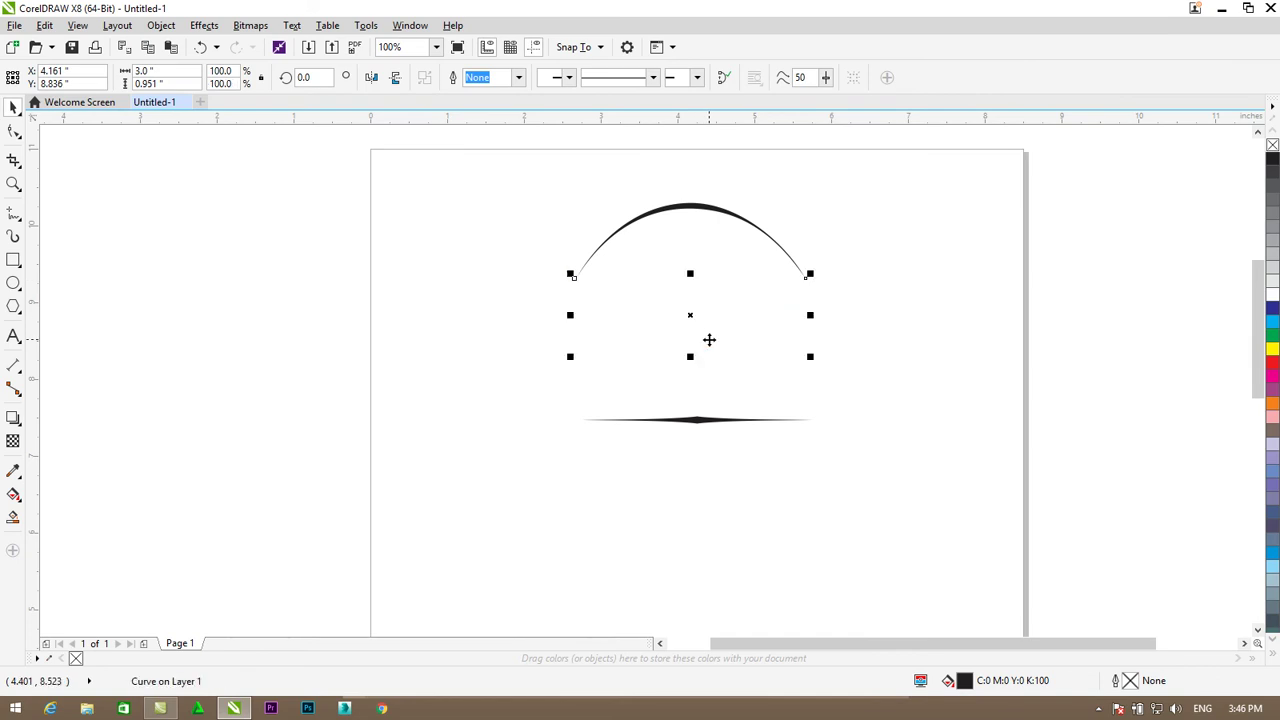
pyautogui.click(700, 263)
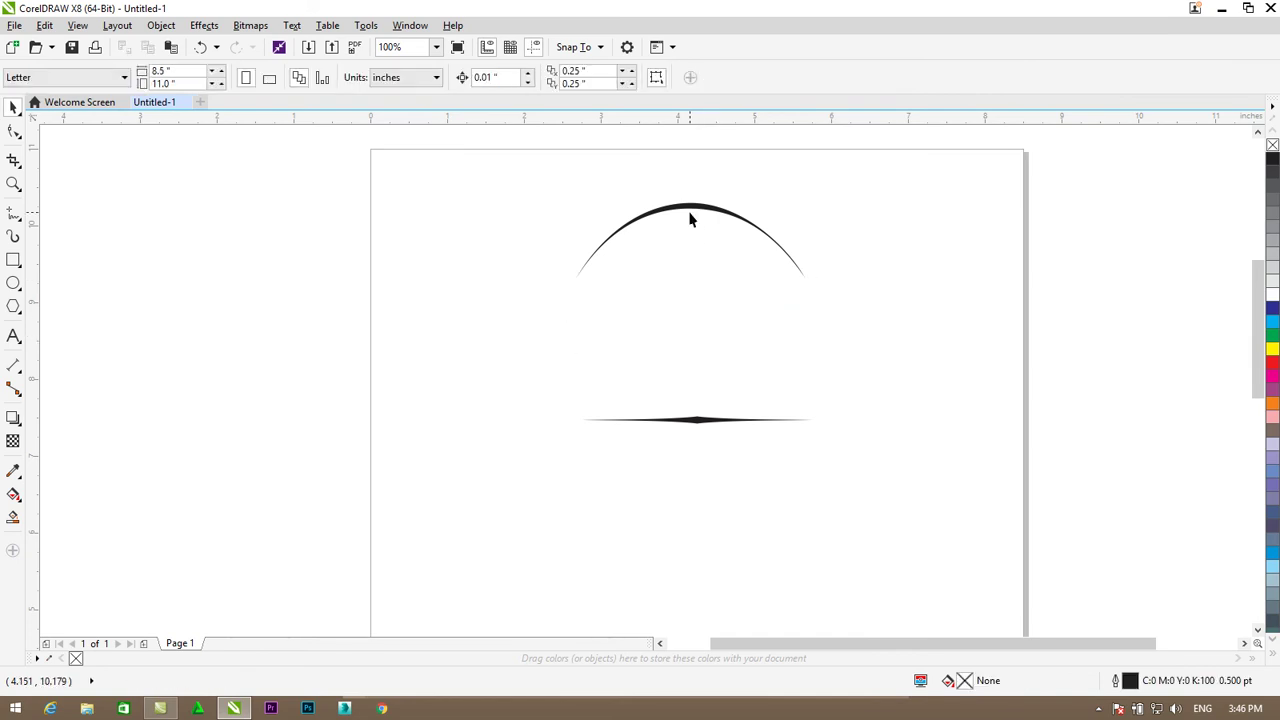
pyautogui.click(690, 212)
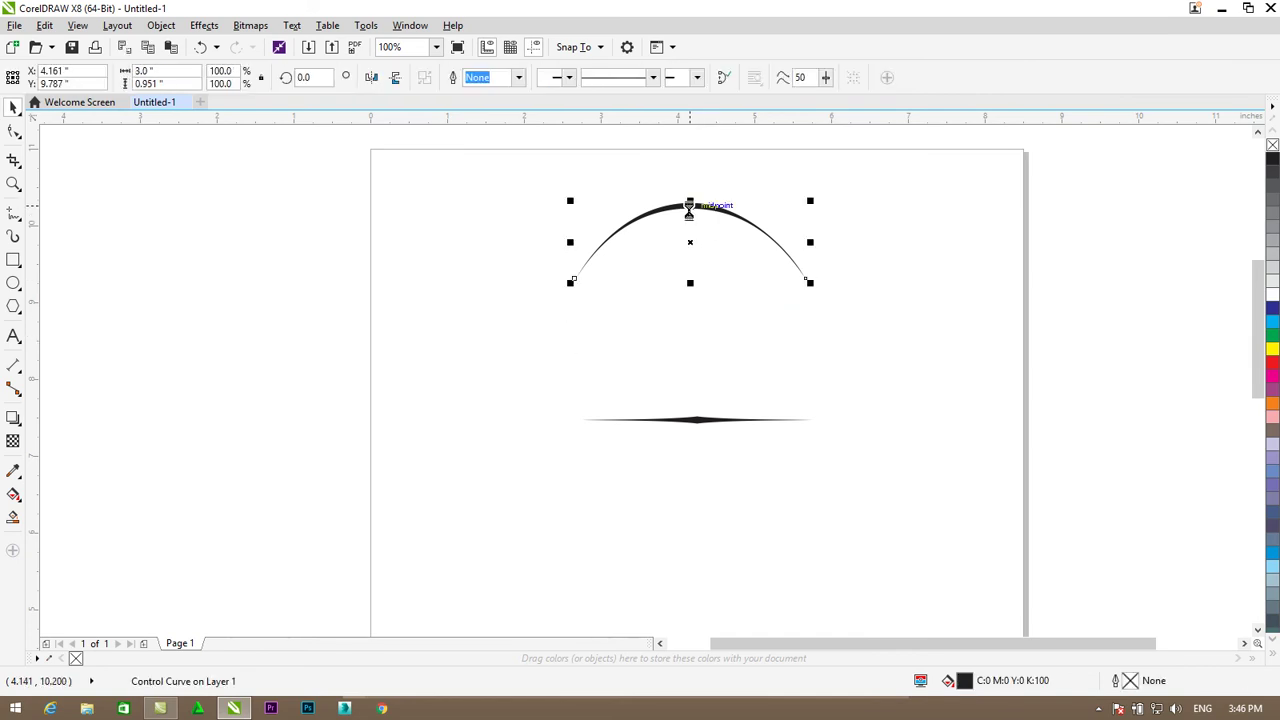
pyautogui.click(695, 219)
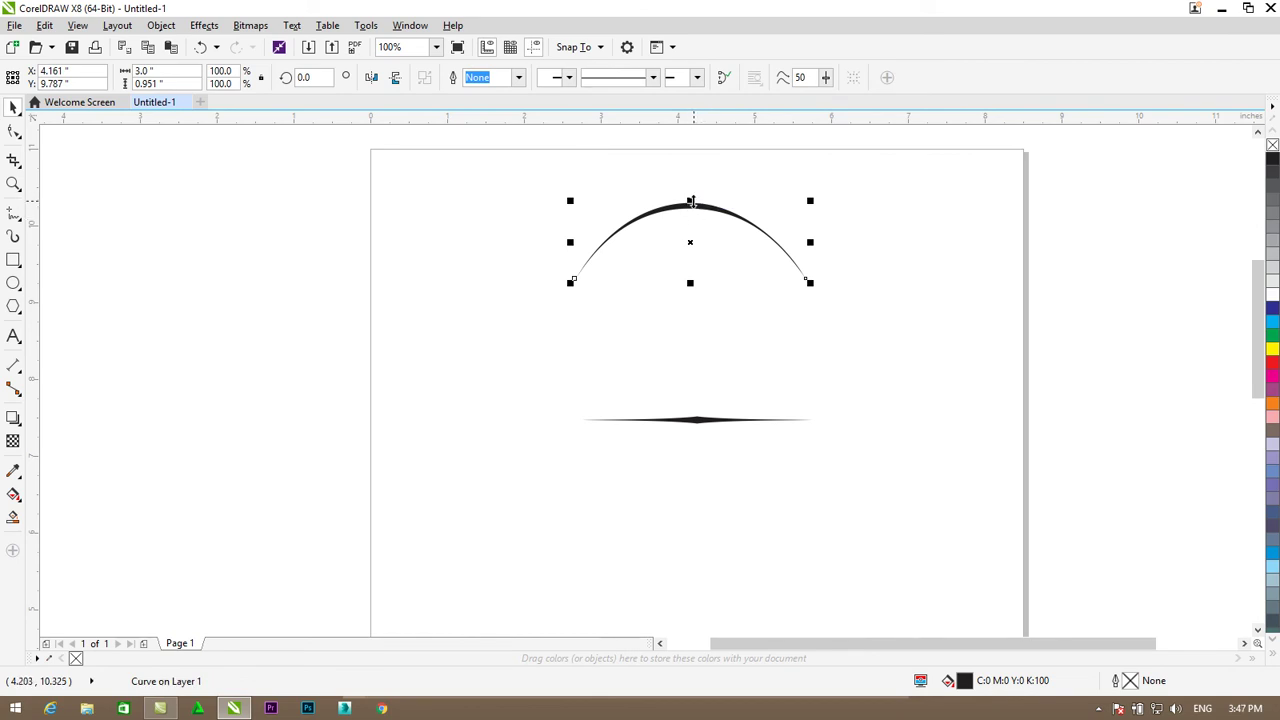
pyautogui.moveTo(690, 201); pyautogui.dragTo(700, 382)
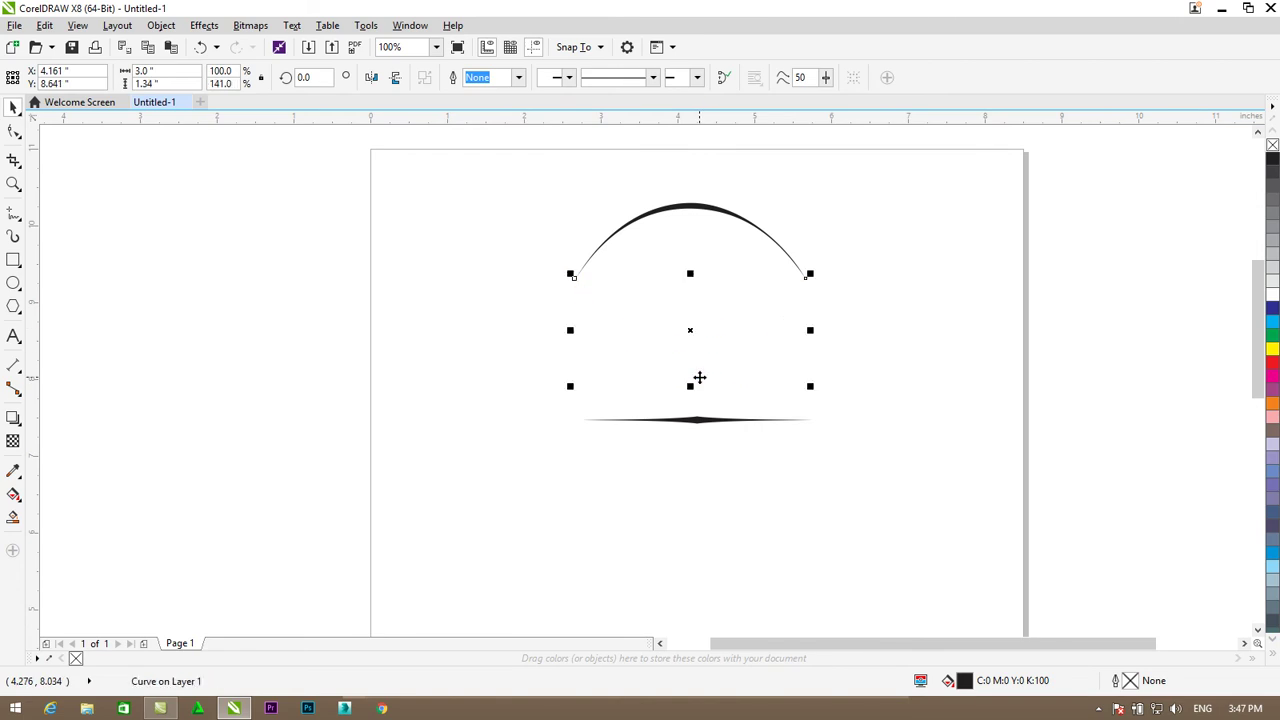
pyautogui.click(699, 378)
pyautogui.click(697, 214)
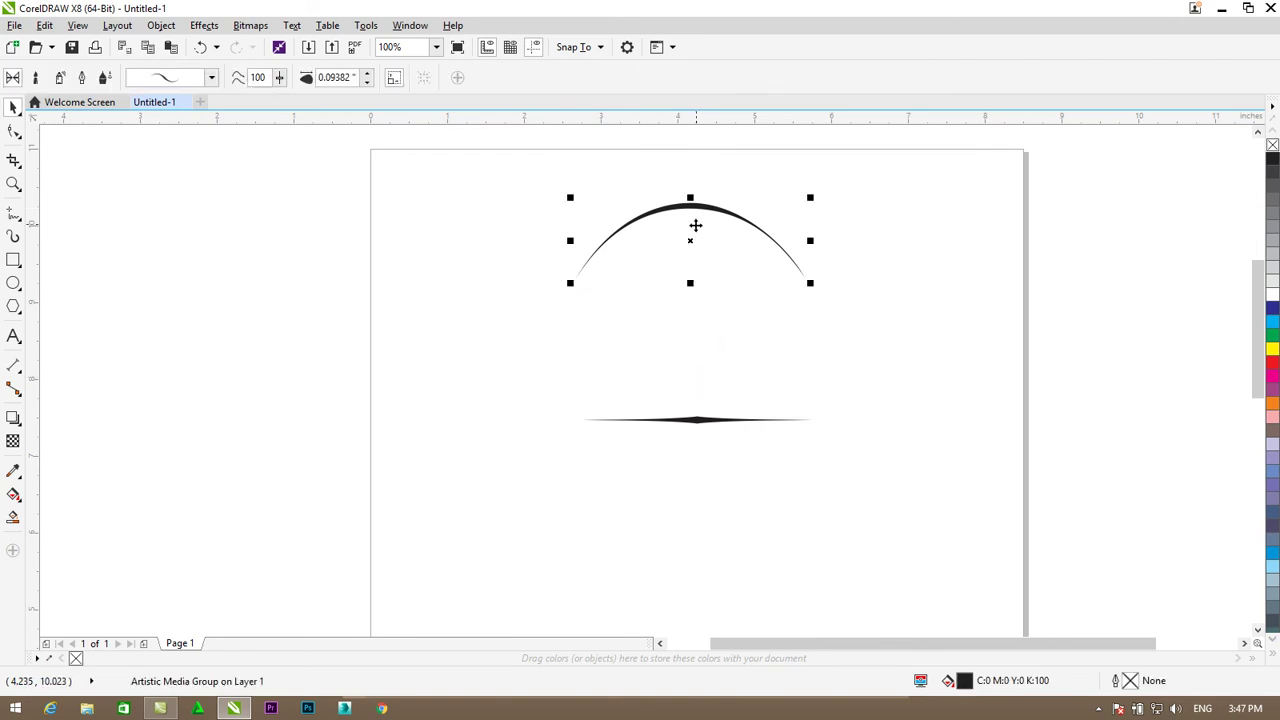
# Step: Move the arch slightly down the page, then copy it and paste the duplicate in place
pyautogui.moveTo(681, 211); pyautogui.dragTo(684, 216)
pyautogui.click(684, 215)
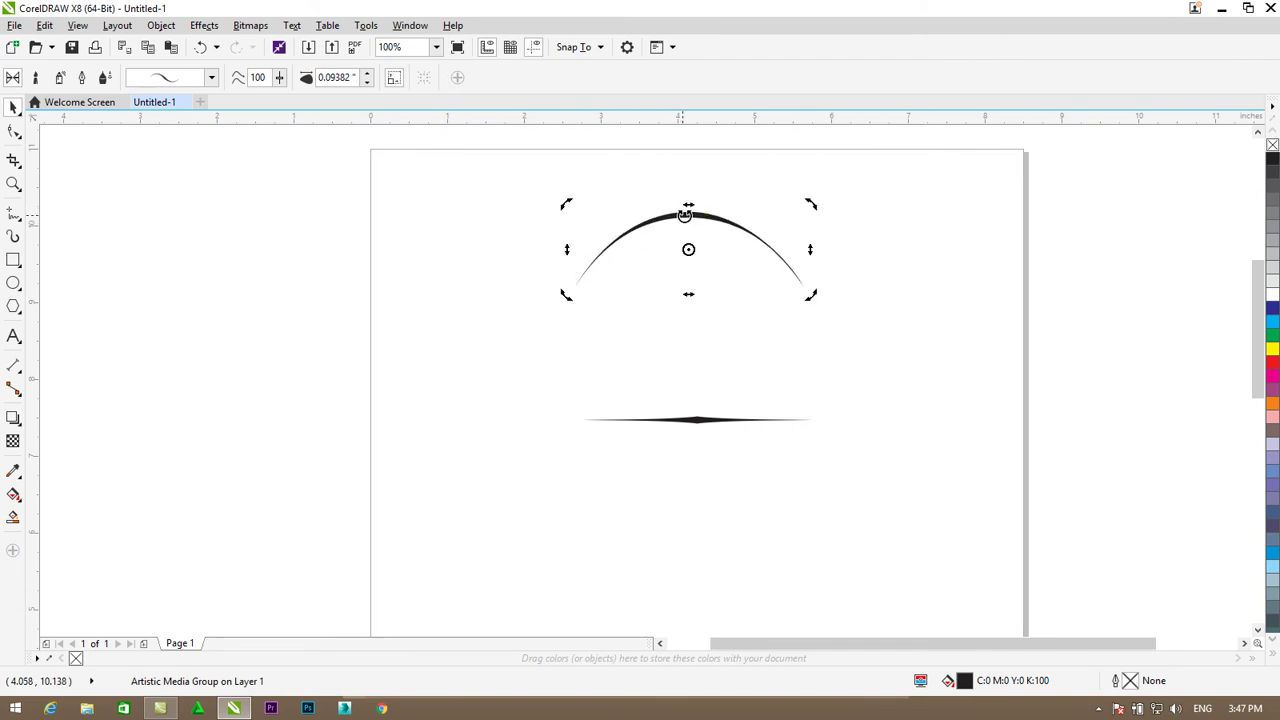
pyautogui.rightClick(684, 215)
pyautogui.click(654, 251)
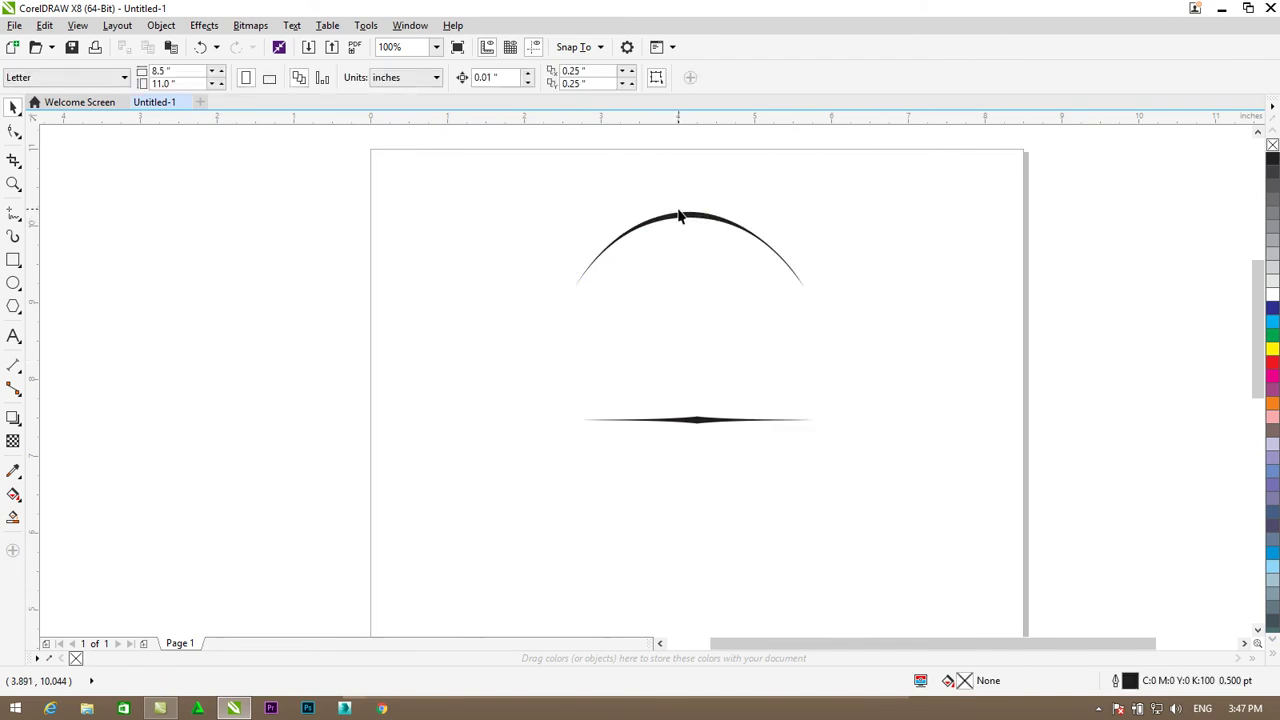
pyautogui.click(679, 217)
pyautogui.rightClick(679, 220)
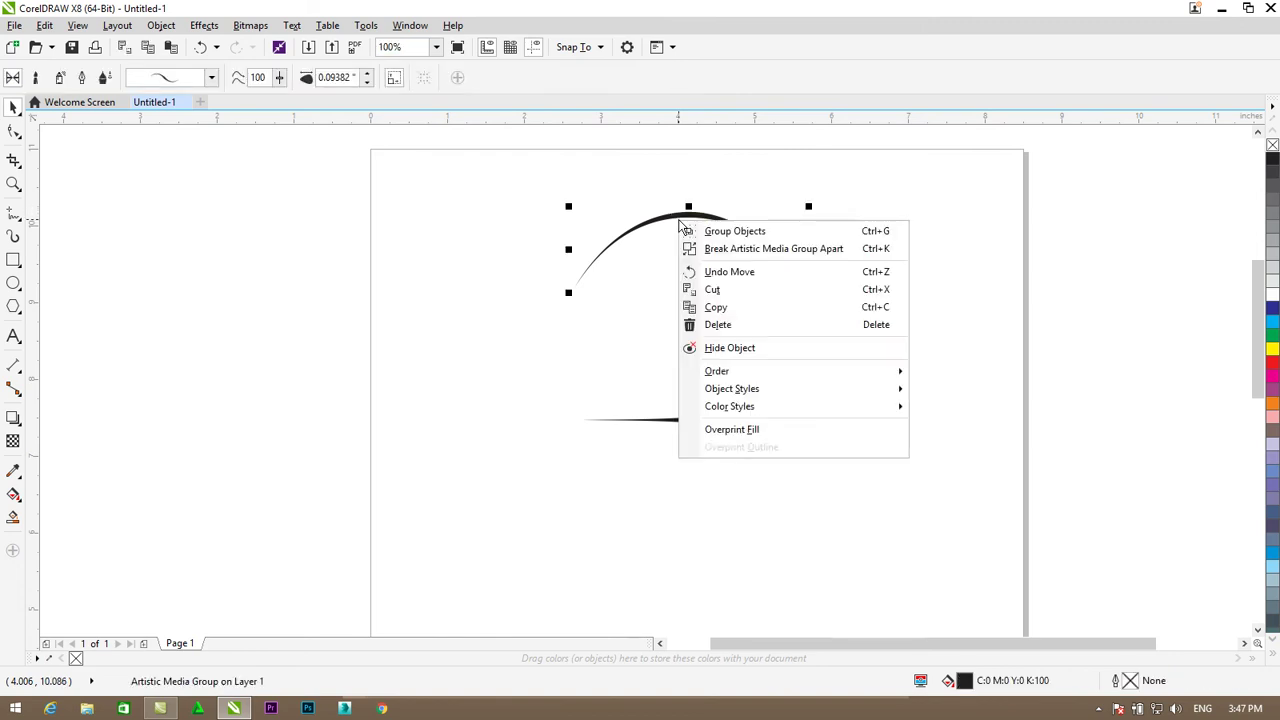
pyautogui.click(712, 307)
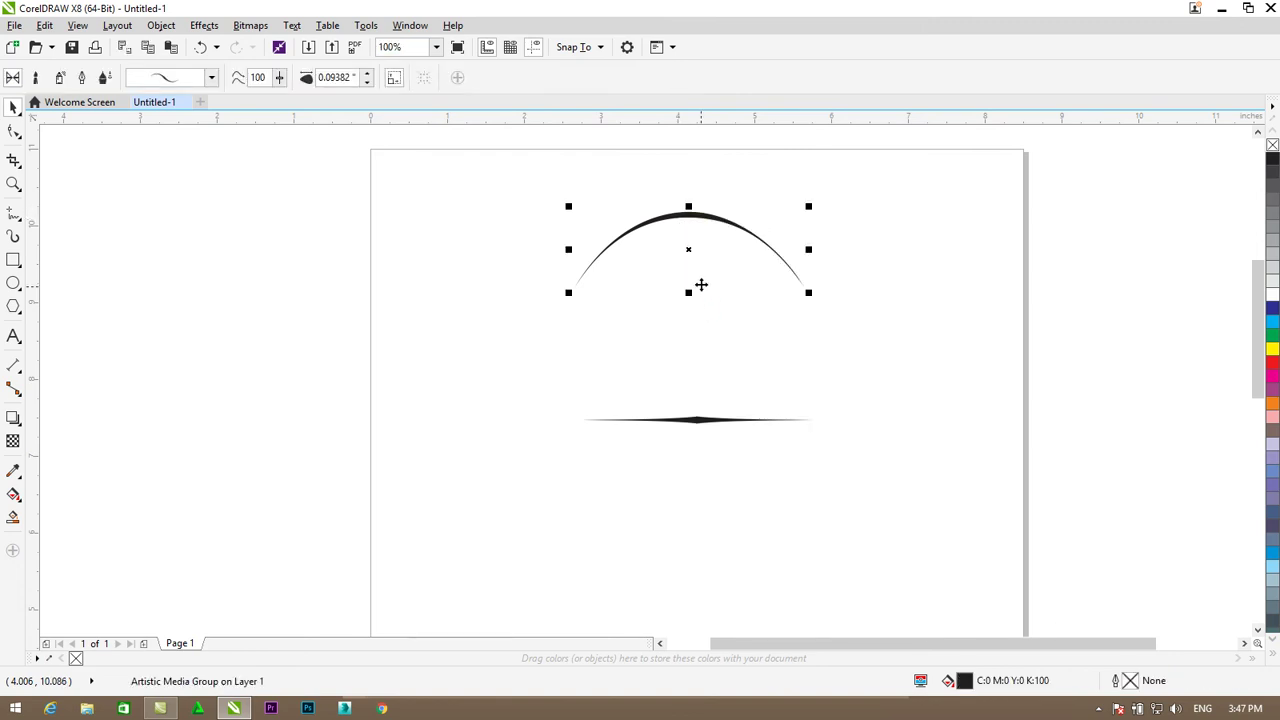
pyautogui.rightClick(663, 222)
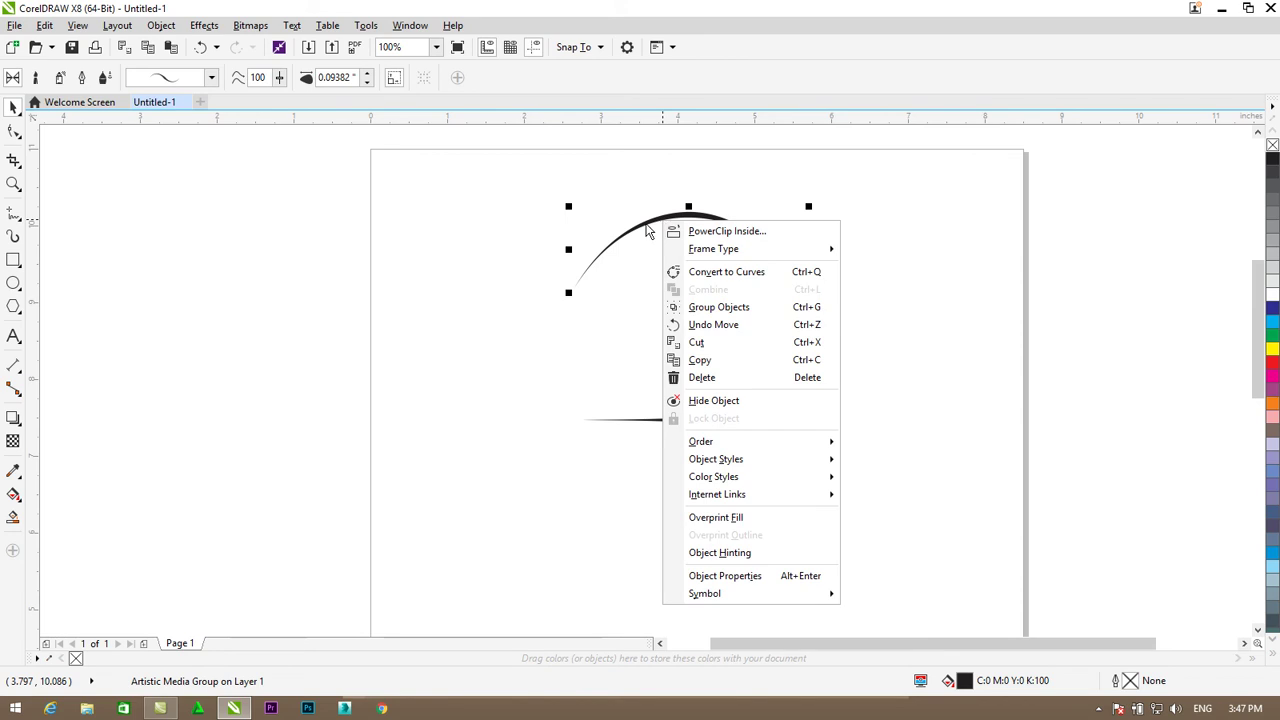
pyautogui.click(44, 26)
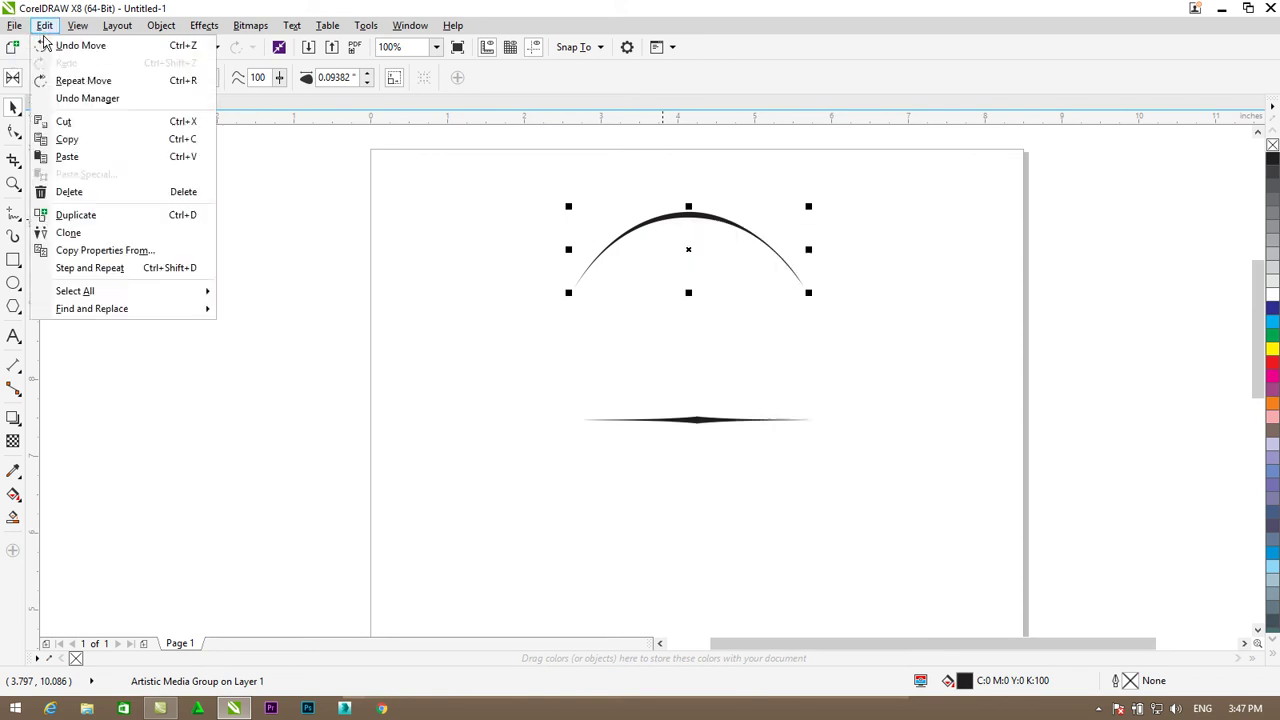
pyautogui.click(74, 155)
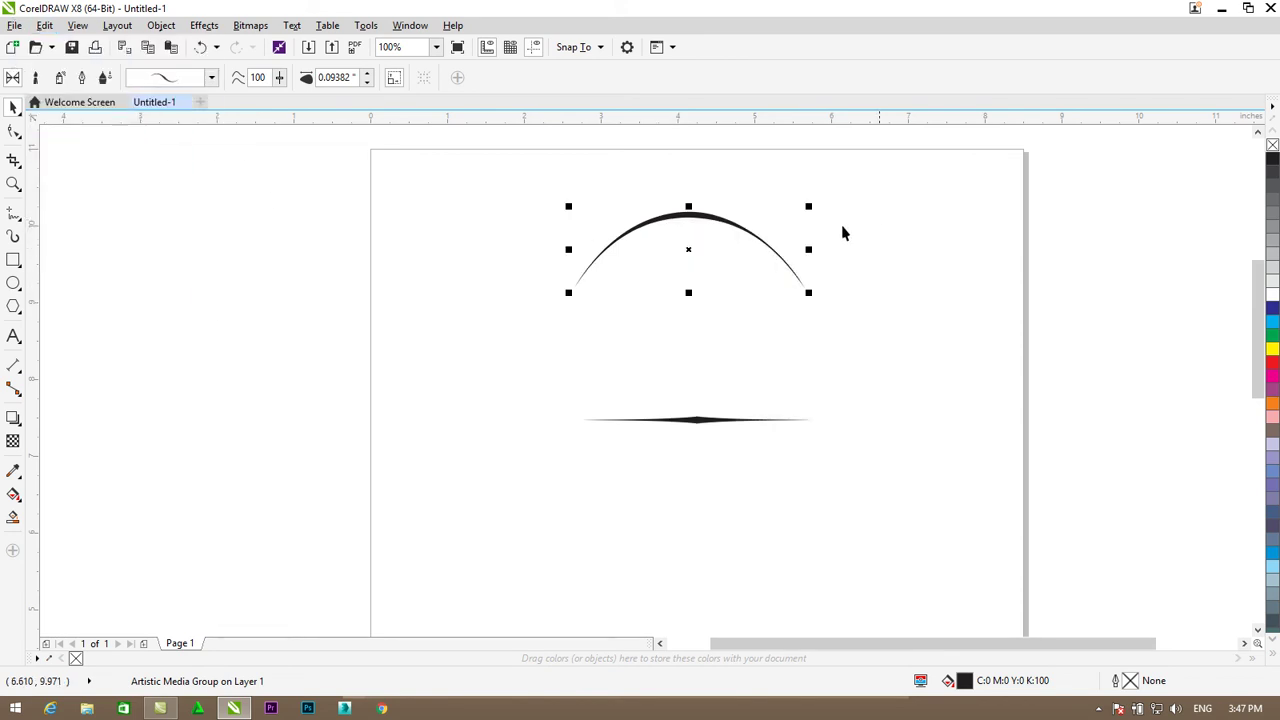
# Step: Nudge the pasted arch slightly down and rotate it about 182 degrees so it curves downward
pyautogui.press('Down')
pyautogui.press('Down')
pyautogui.press('Down')
pyautogui.press('Down')
pyautogui.press('Down')
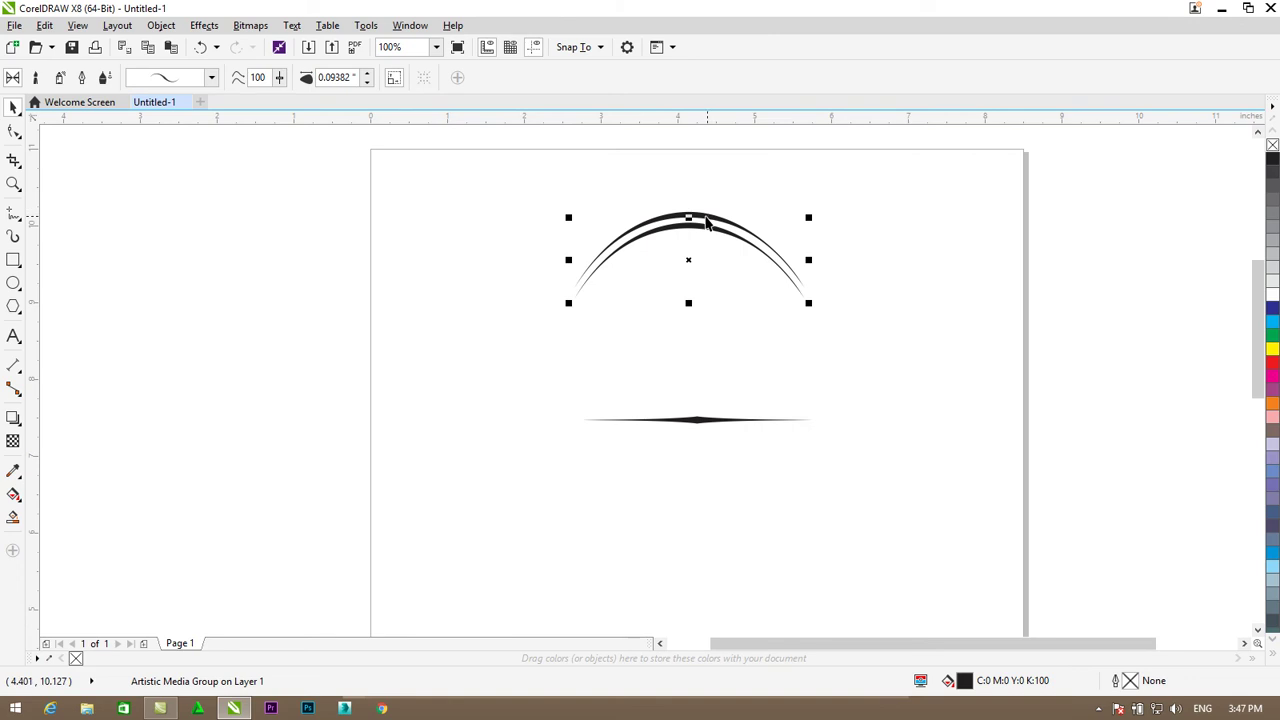
pyautogui.click(687, 254)
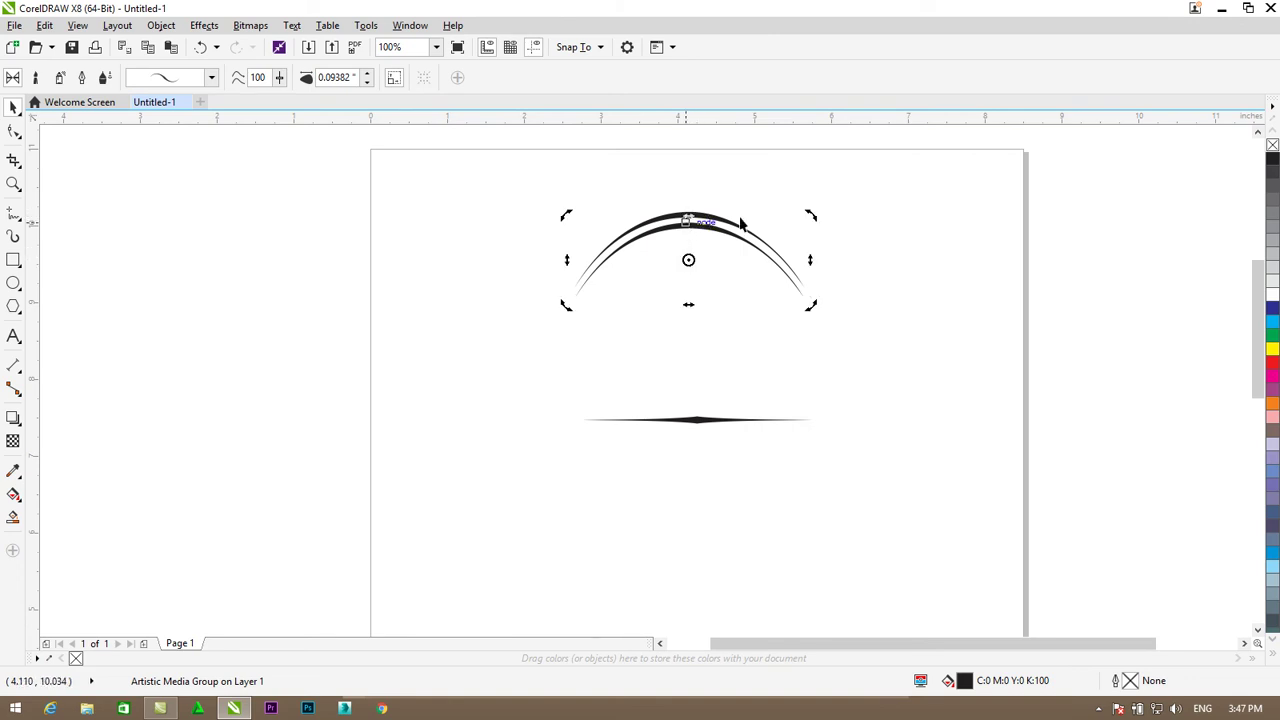
pyautogui.moveTo(812, 211); pyautogui.dragTo(612, 290)
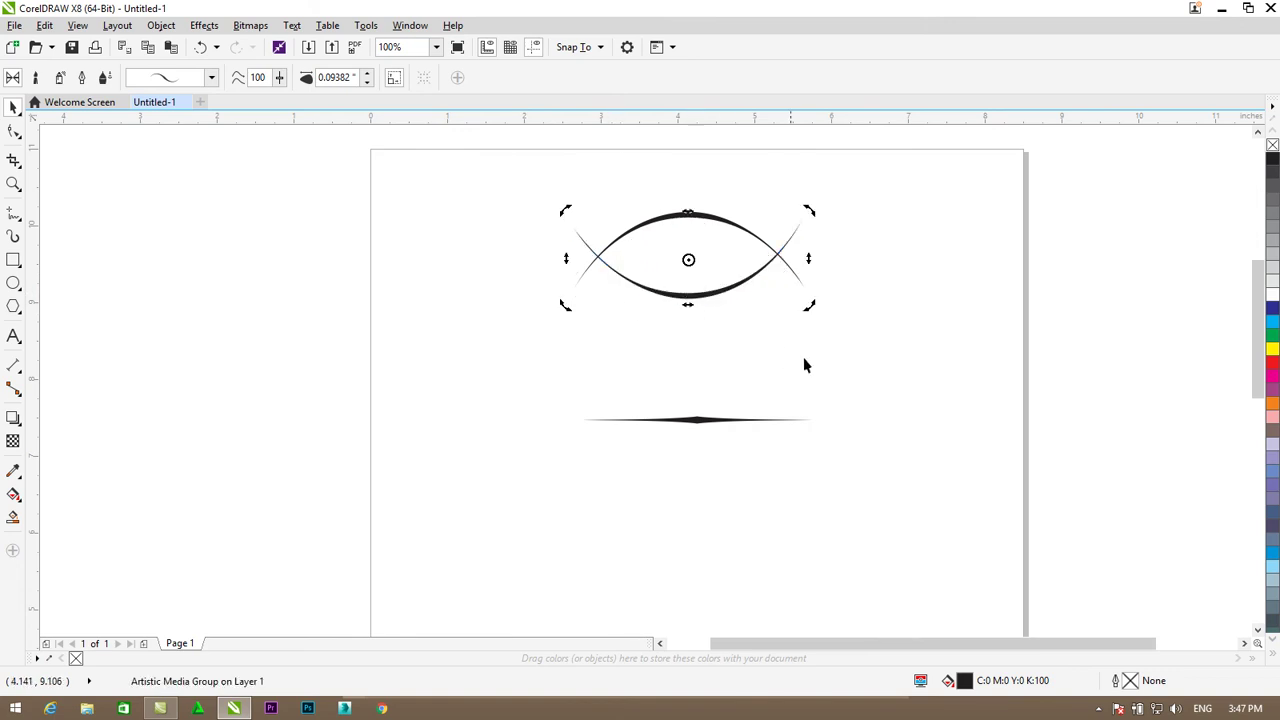
# Step: Move the flipped arch down until its ends meet the ends of the upper arch, forming an eye-shaped outline
pyautogui.click(711, 306)
pyautogui.click(711, 290)
pyautogui.moveTo(698, 295); pyautogui.dragTo(703, 368)
pyautogui.click(871, 306)
pyautogui.click(697, 360)
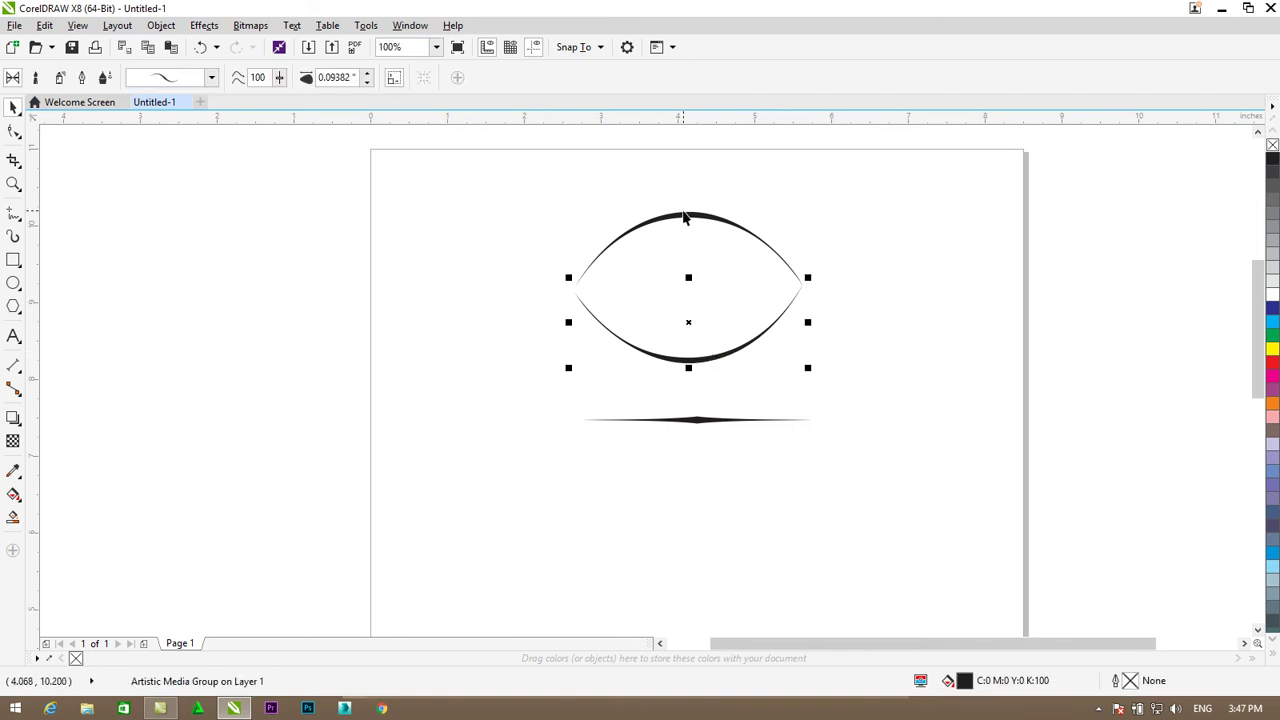
# Step: Flatten the upper arch of the eye-shaped outline by reducing its height from the top
pyautogui.click(685, 215)
pyautogui.moveTo(688, 208); pyautogui.dragTo(689, 230)
pyautogui.click(802, 166)
pyautogui.click(702, 360)
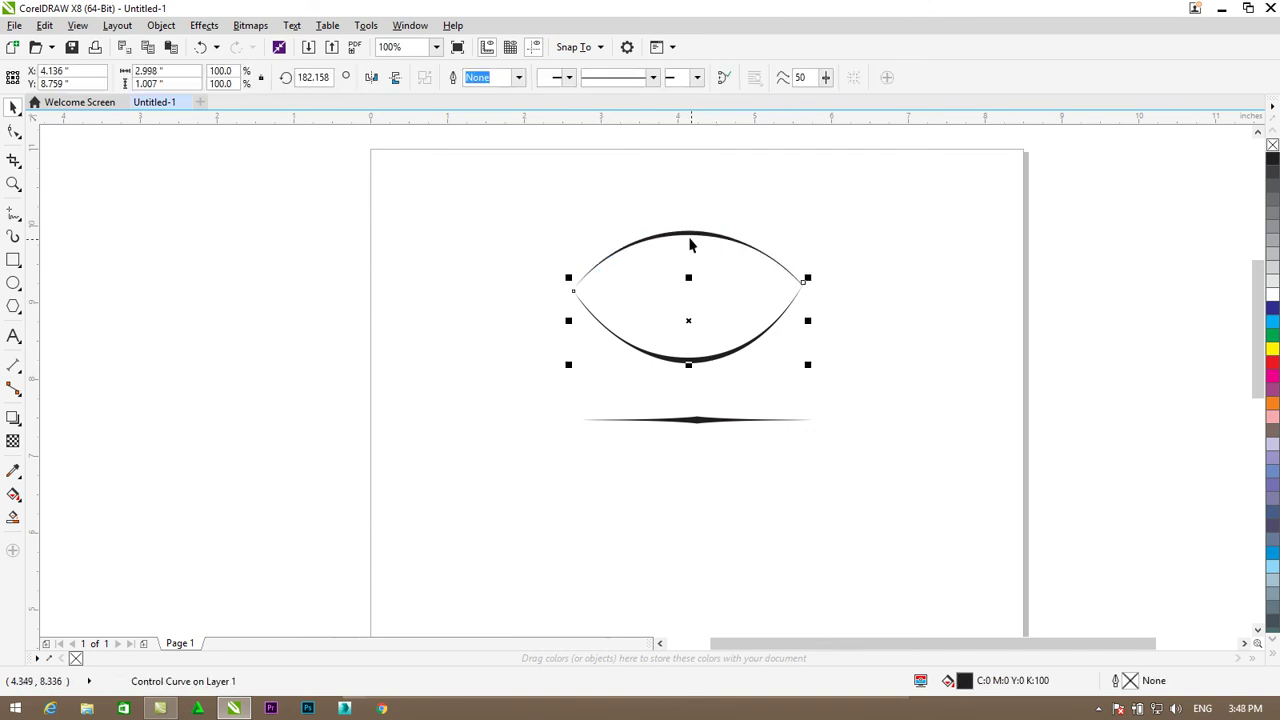
pyautogui.click(690, 232)
pyautogui.moveTo(689, 224); pyautogui.dragTo(694, 217)
pyautogui.click(729, 429)
# Step: Bend the straight stroke below the outline into a deep downward curve and spread both end handles to make it symmetrical
pyautogui.click(709, 420)
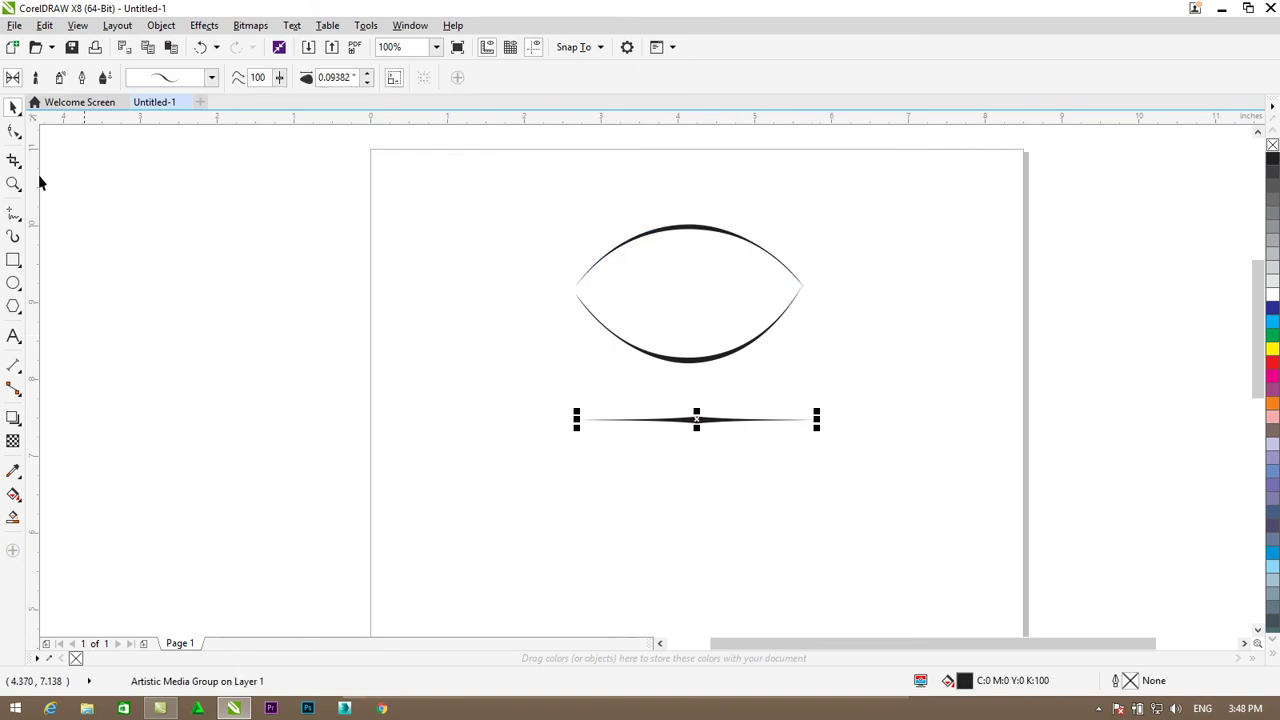
pyautogui.click(14, 130)
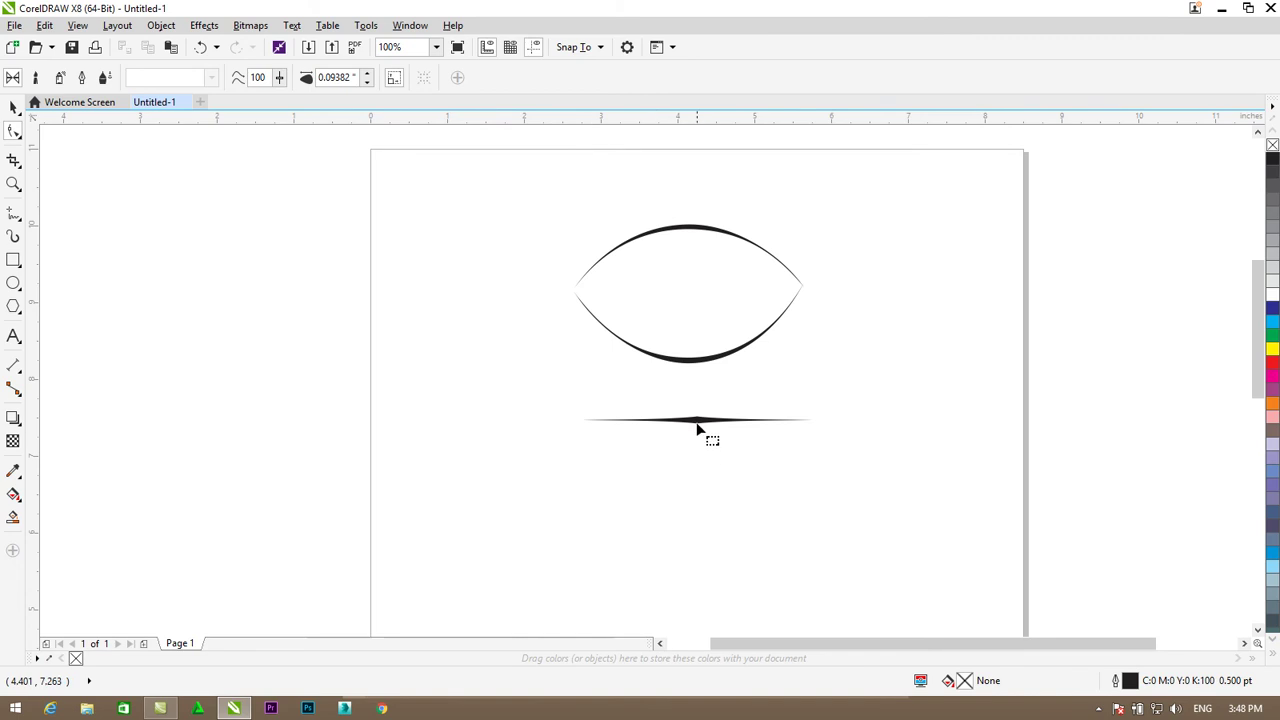
pyautogui.click(697, 422)
pyautogui.moveTo(697, 422); pyautogui.dragTo(702, 544)
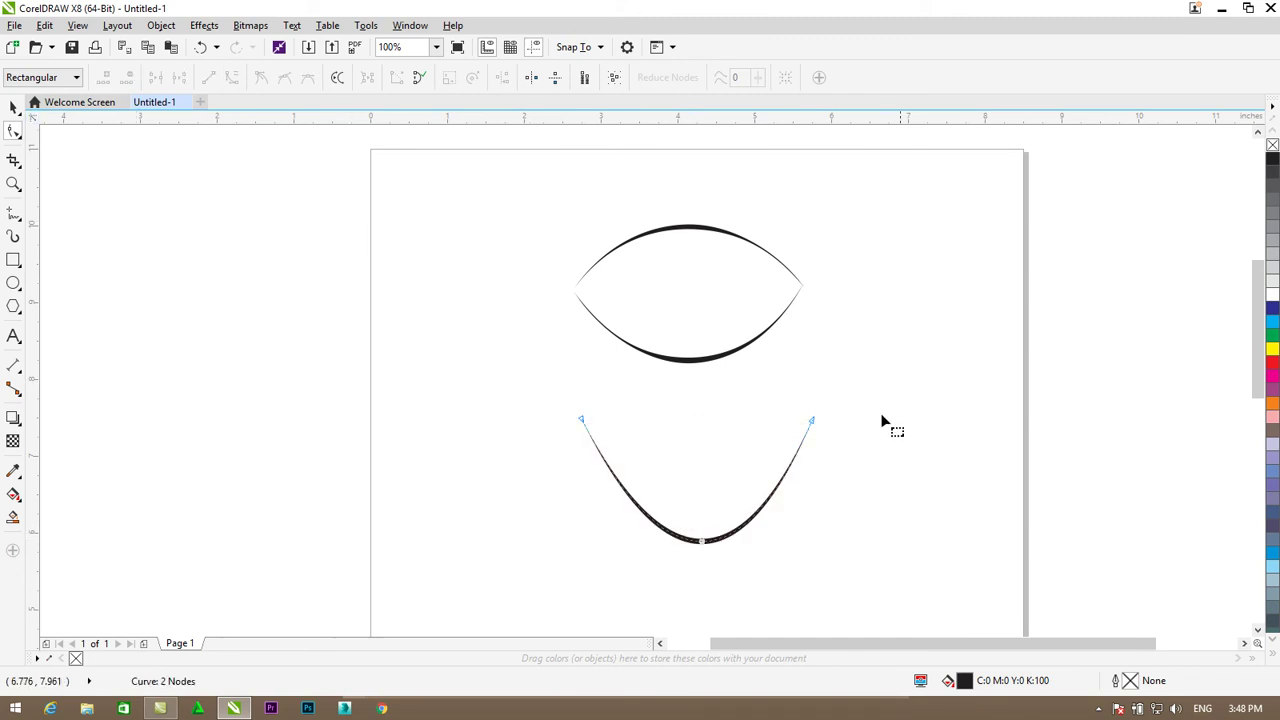
pyautogui.click(812, 424)
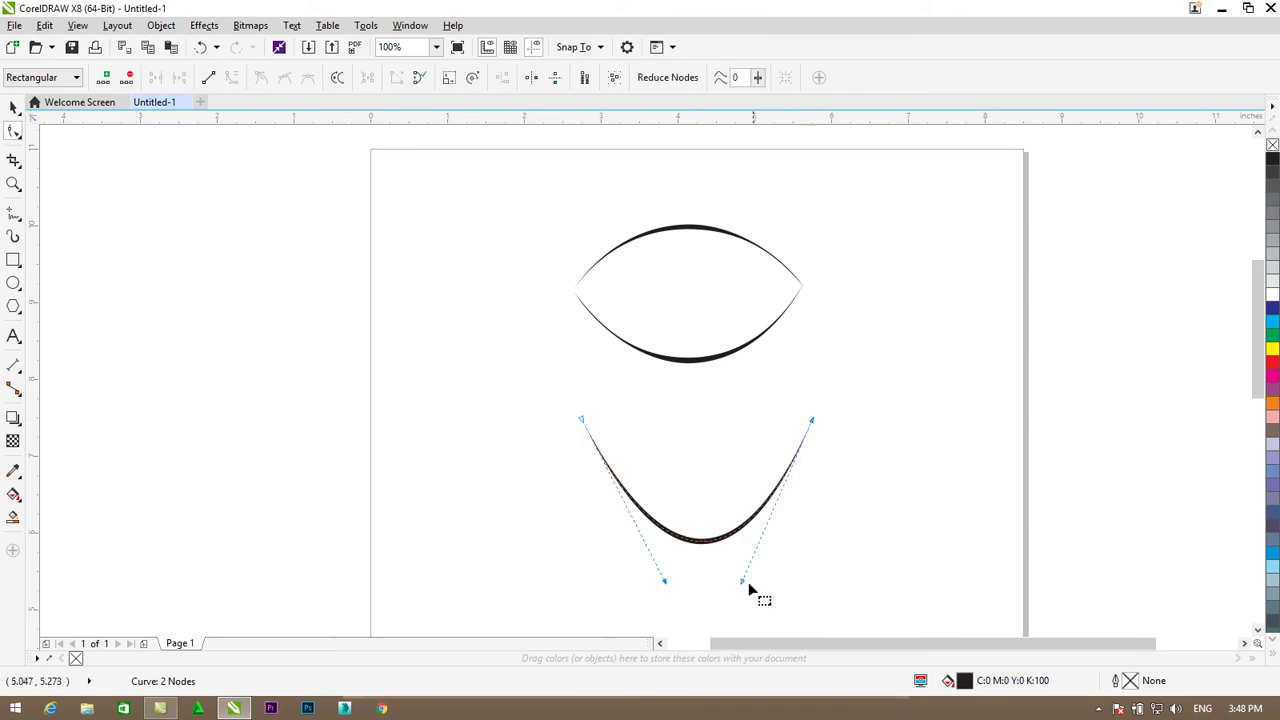
pyautogui.moveTo(742, 580); pyautogui.dragTo(776, 581)
pyautogui.moveTo(623, 592); pyautogui.dragTo(630, 590)
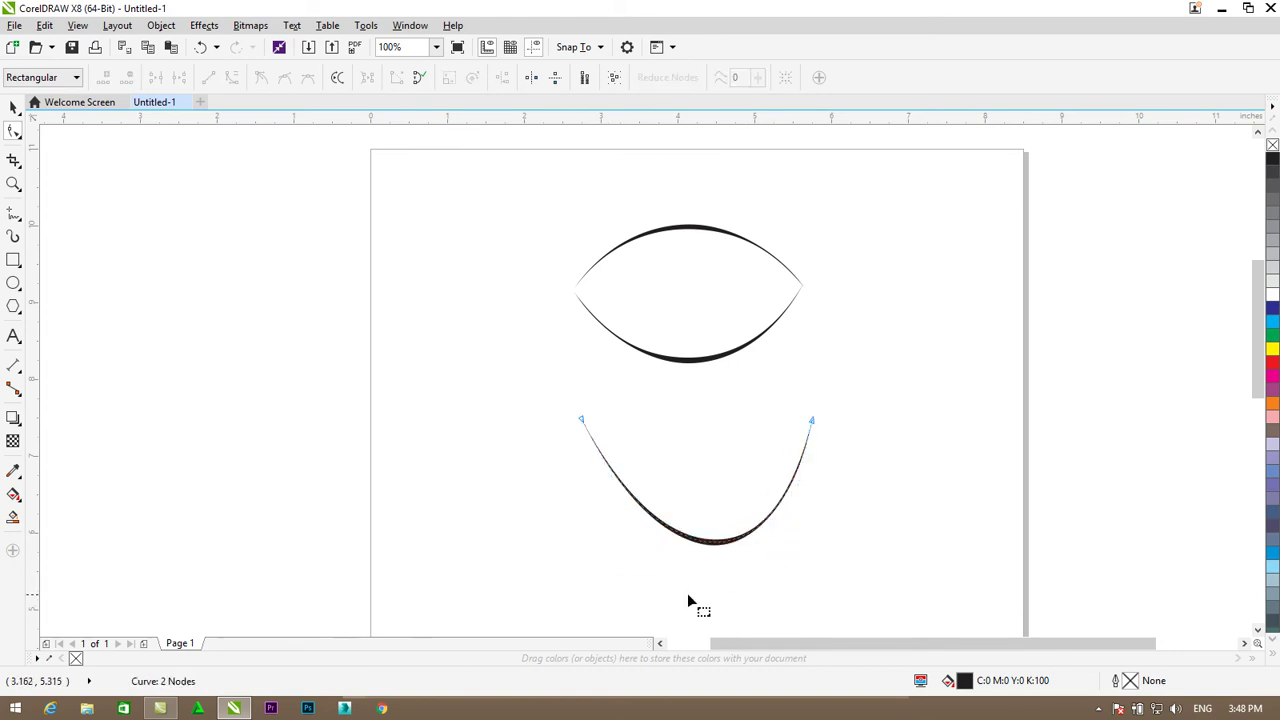
pyautogui.click(584, 423)
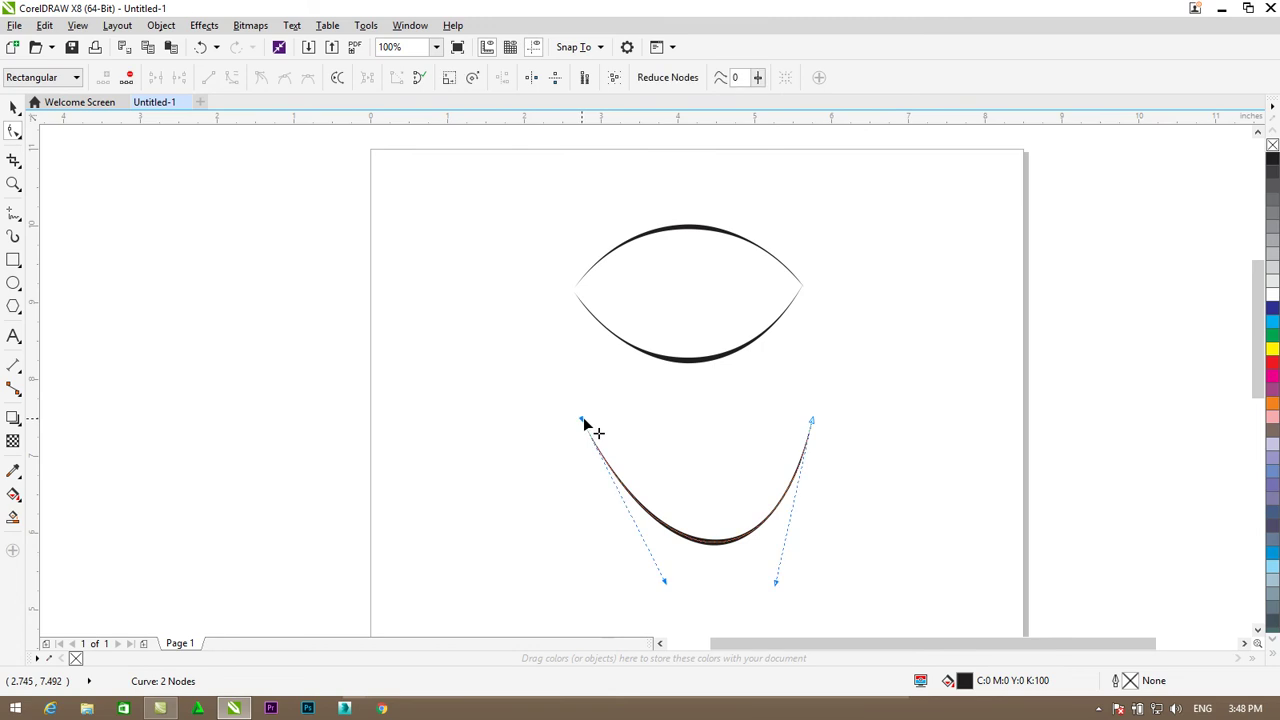
pyautogui.moveTo(663, 584); pyautogui.dragTo(627, 591)
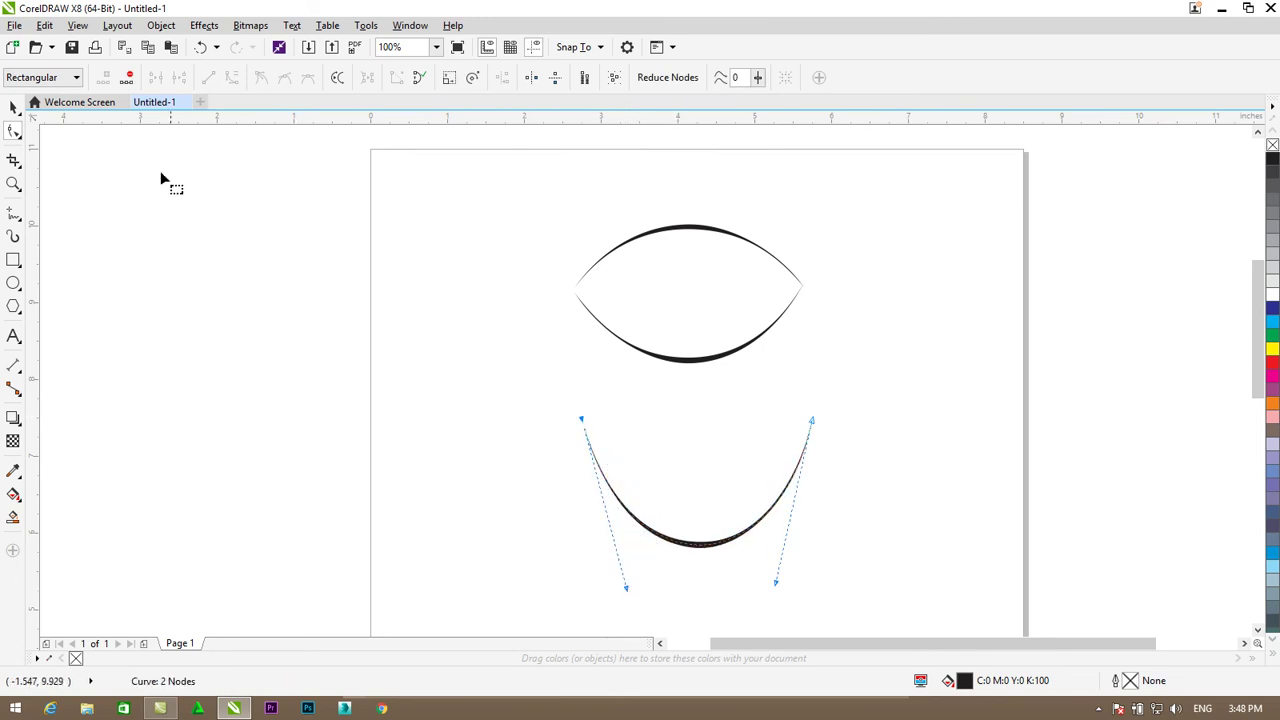
# Step: Move the deep curve up until its two ends meet the corners of the eye-shaped outline
pyautogui.click(13, 108)
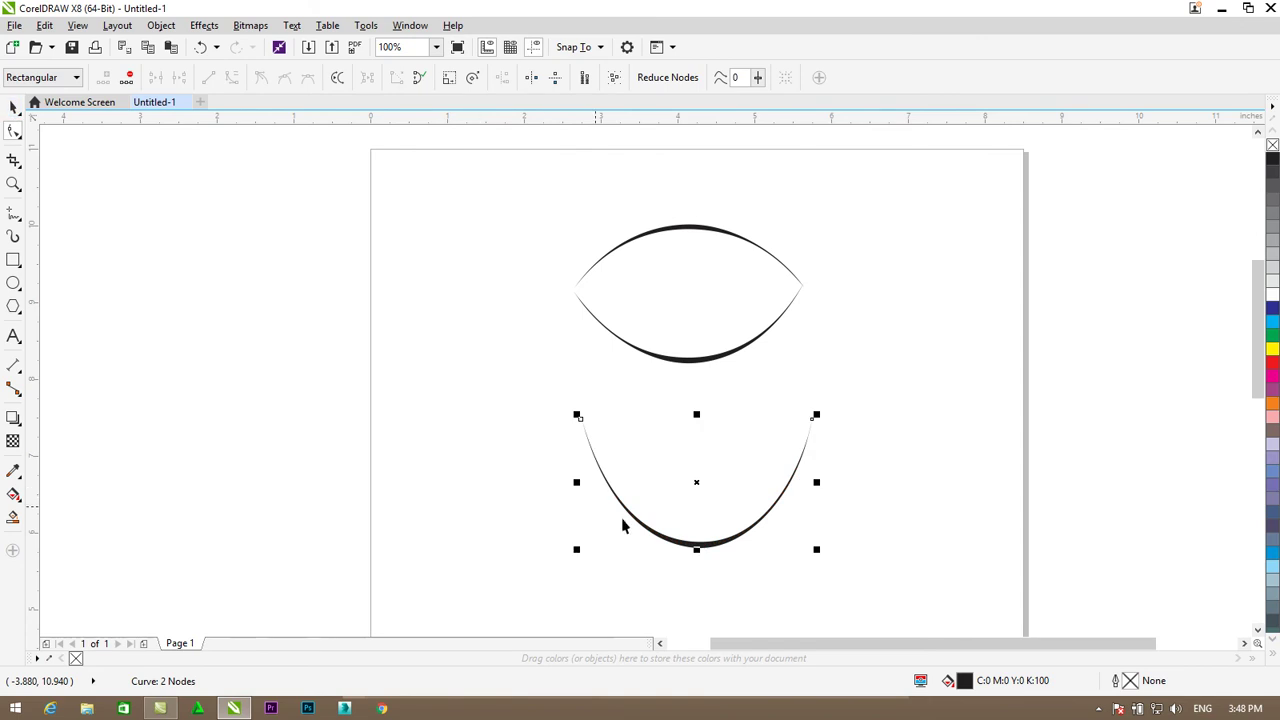
pyautogui.click(718, 546)
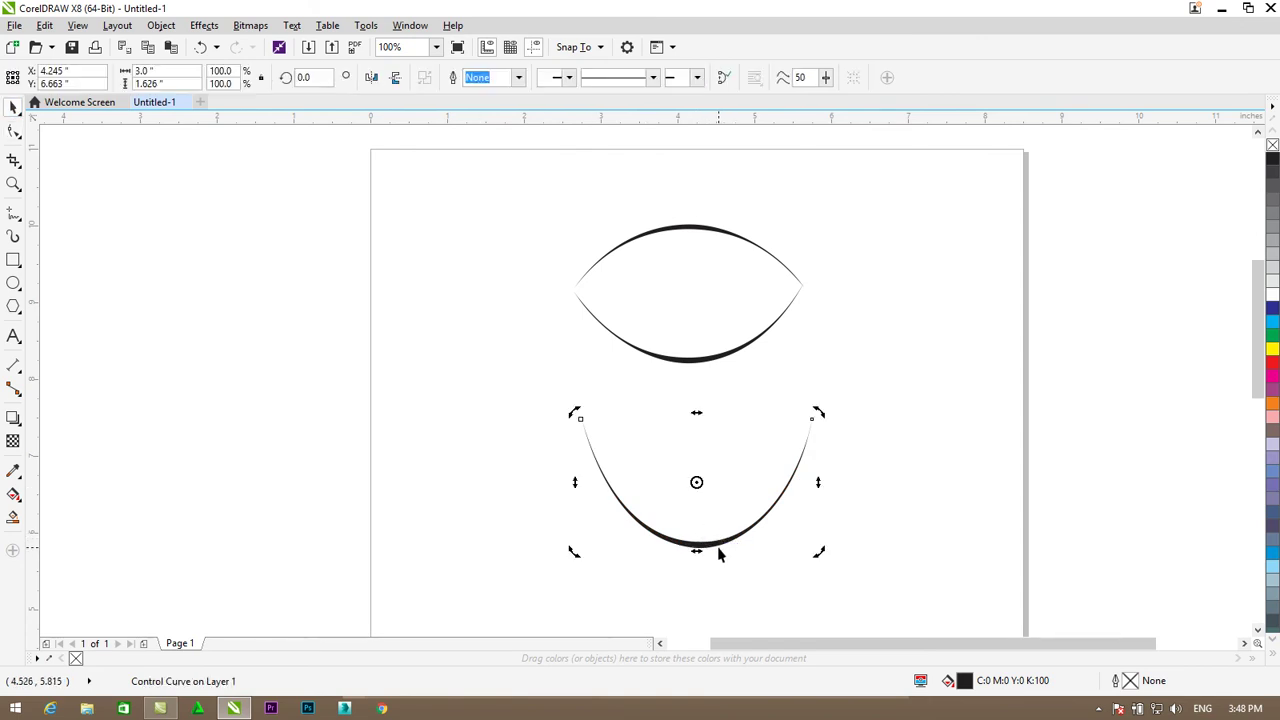
pyautogui.click(706, 540)
pyautogui.moveTo(706, 545); pyautogui.dragTo(697, 414)
pyautogui.scroll(3, 729, 288)
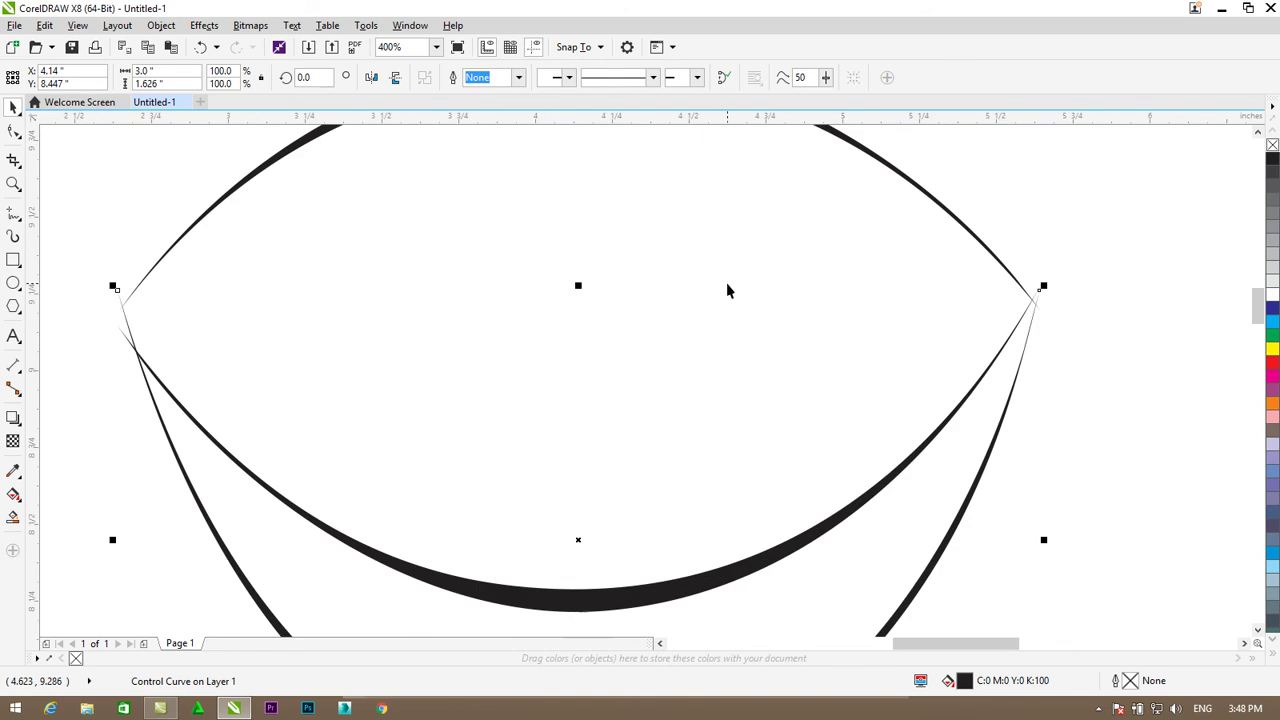
pyautogui.scroll(-1, 1076, 324)
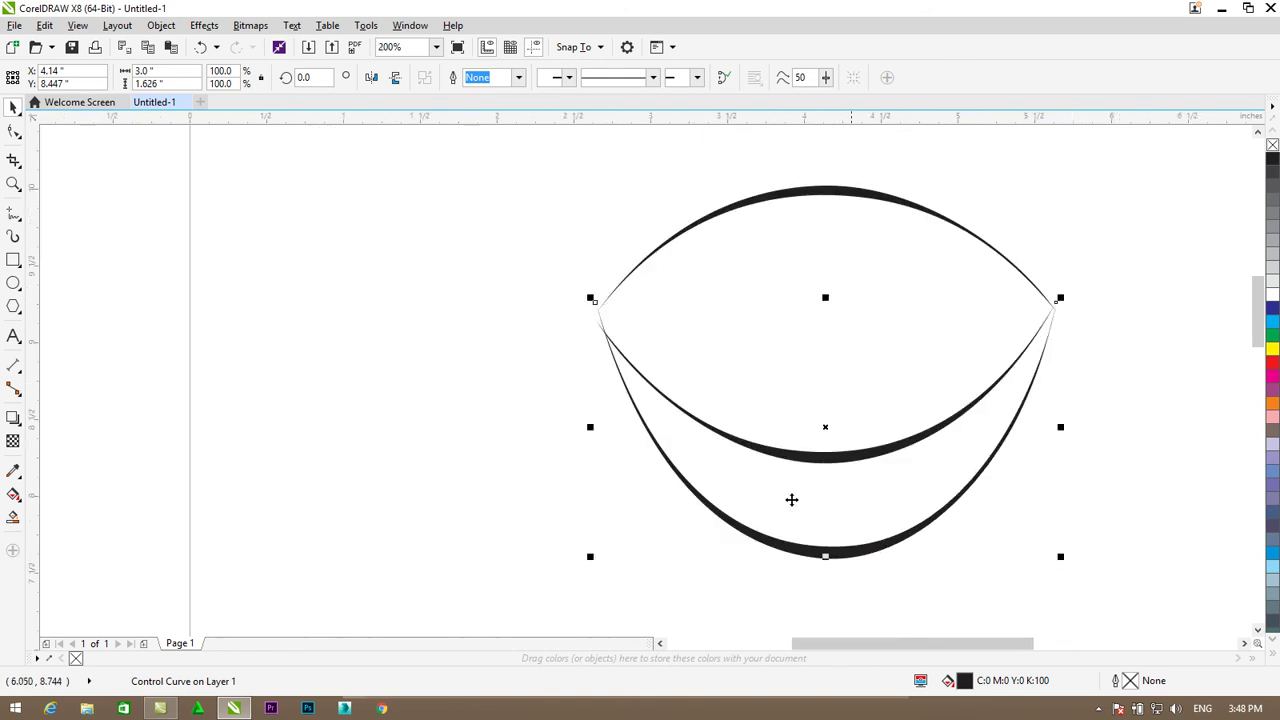
# Step: Rotate the lower arch of the eye-shaped outline slightly so both its ends meet the outline's corners
pyautogui.click(1118, 415)
pyautogui.click(866, 453)
pyautogui.click(829, 380)
pyautogui.moveTo(1060, 461); pyautogui.dragTo(1060, 466)
pyautogui.press('Escape')
pyautogui.click(896, 452)
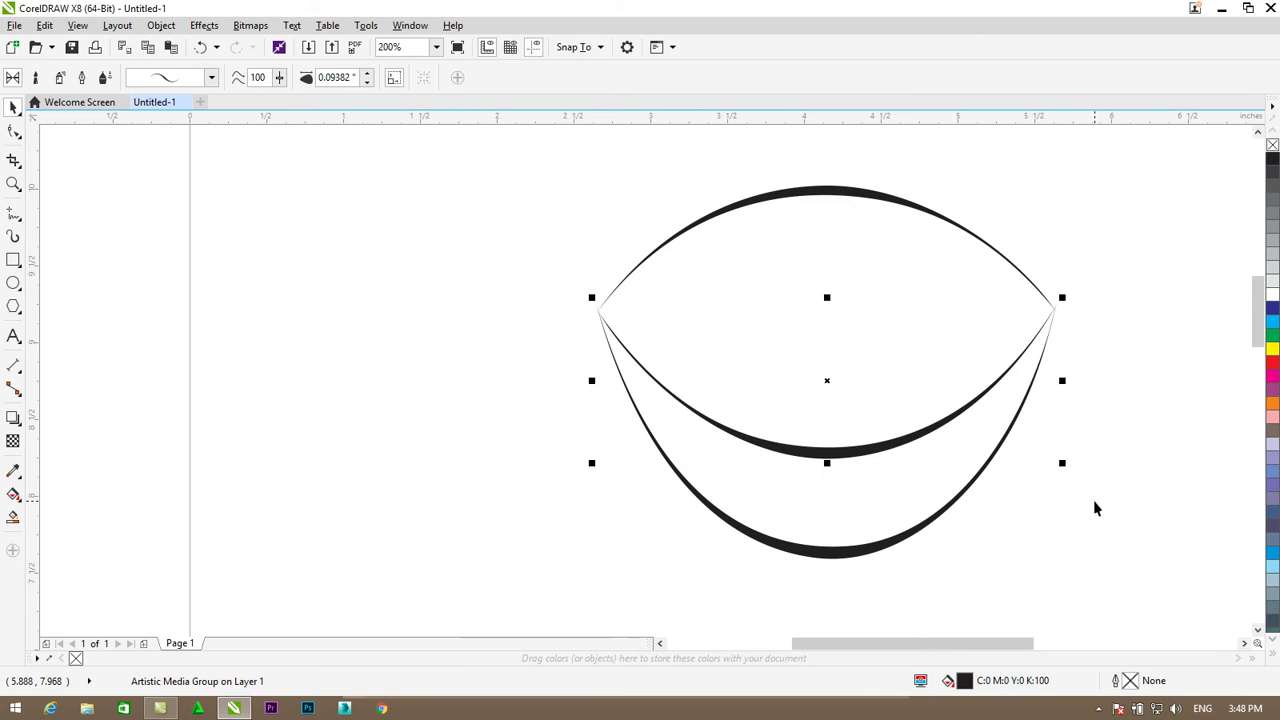
# Step: Pull the middle of the bottom curve further down with the Shape tool to deepen the cup body
pyautogui.click(857, 545)
pyautogui.click(14, 131)
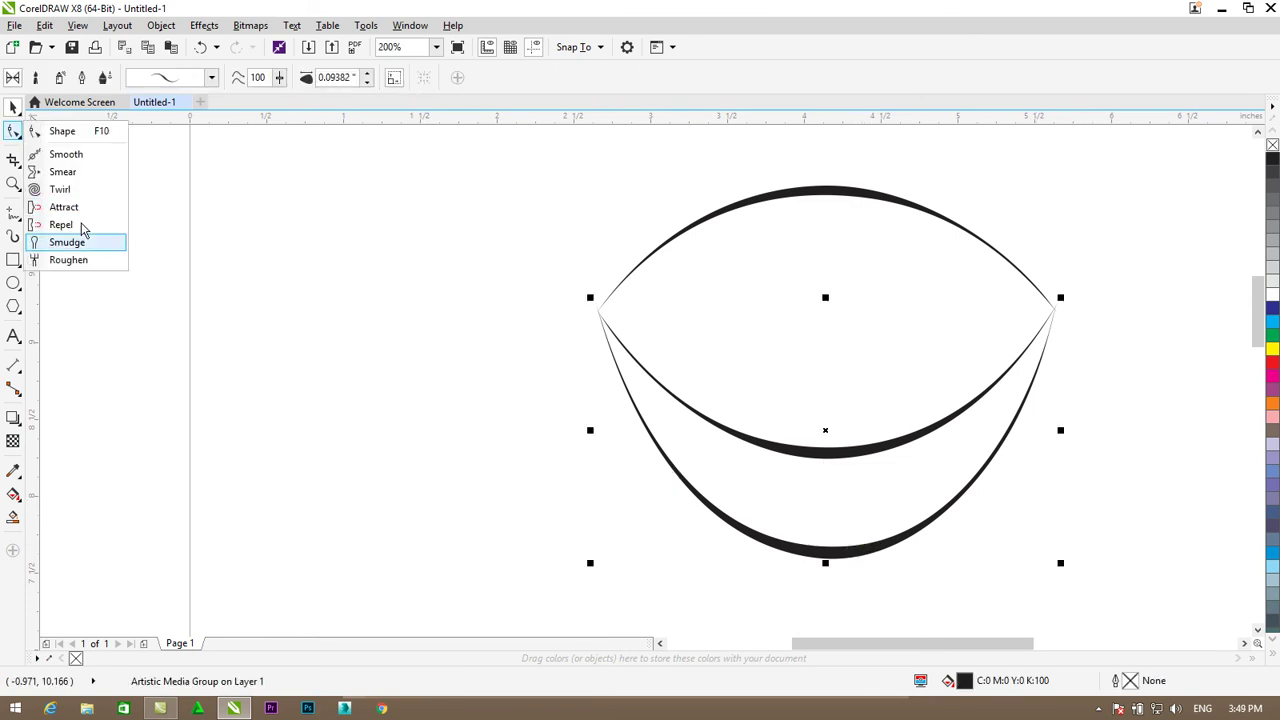
pyautogui.click(87, 137)
pyautogui.click(820, 549)
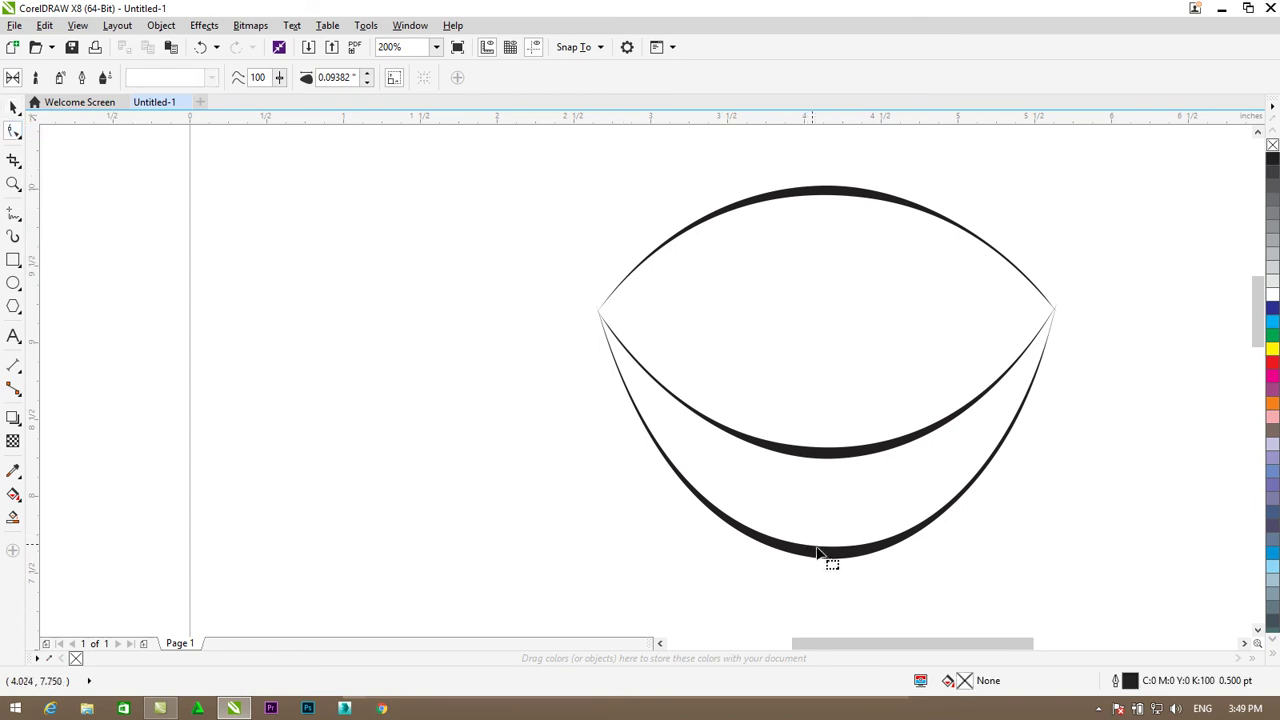
pyautogui.click(840, 557)
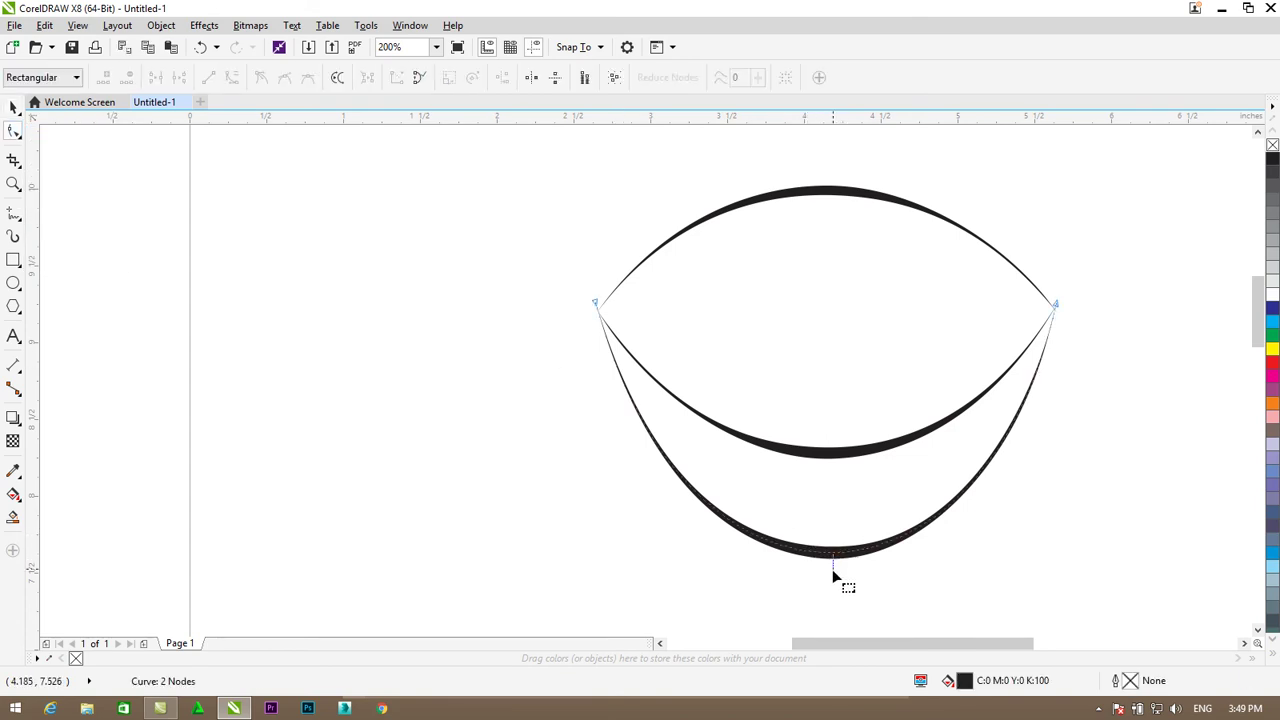
pyautogui.click(831, 562)
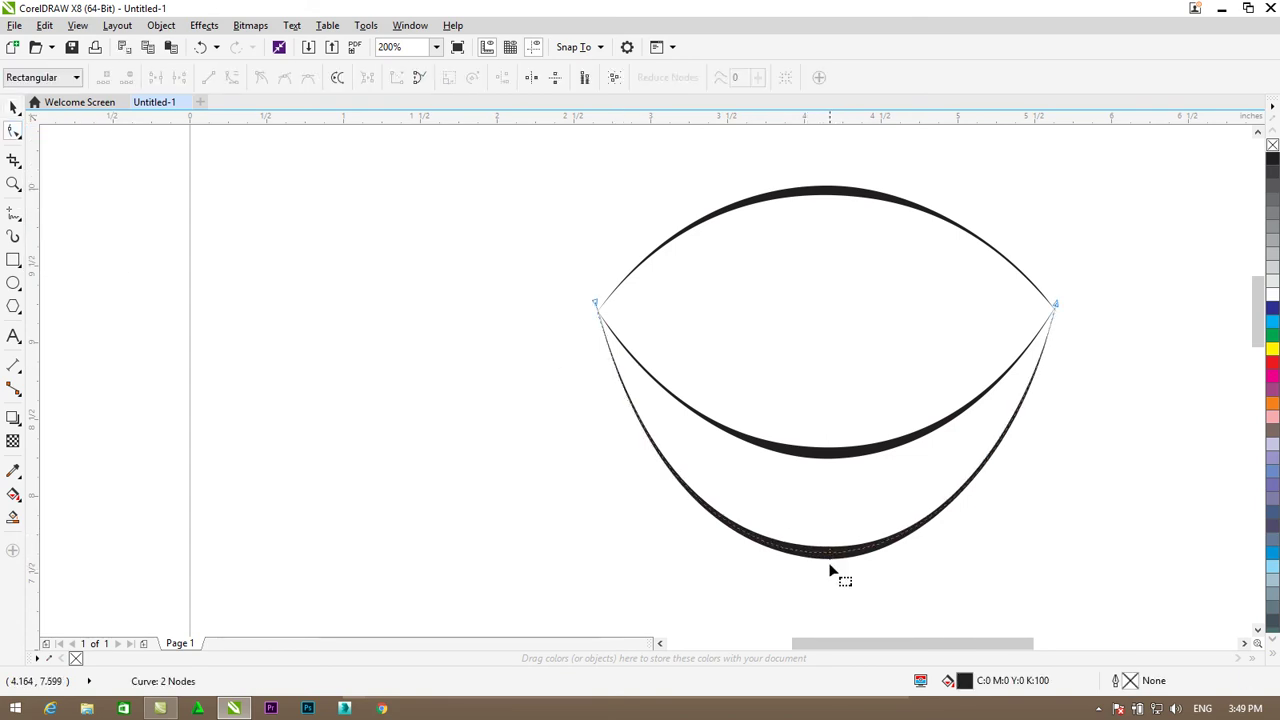
pyautogui.moveTo(830, 557); pyautogui.dragTo(837, 610)
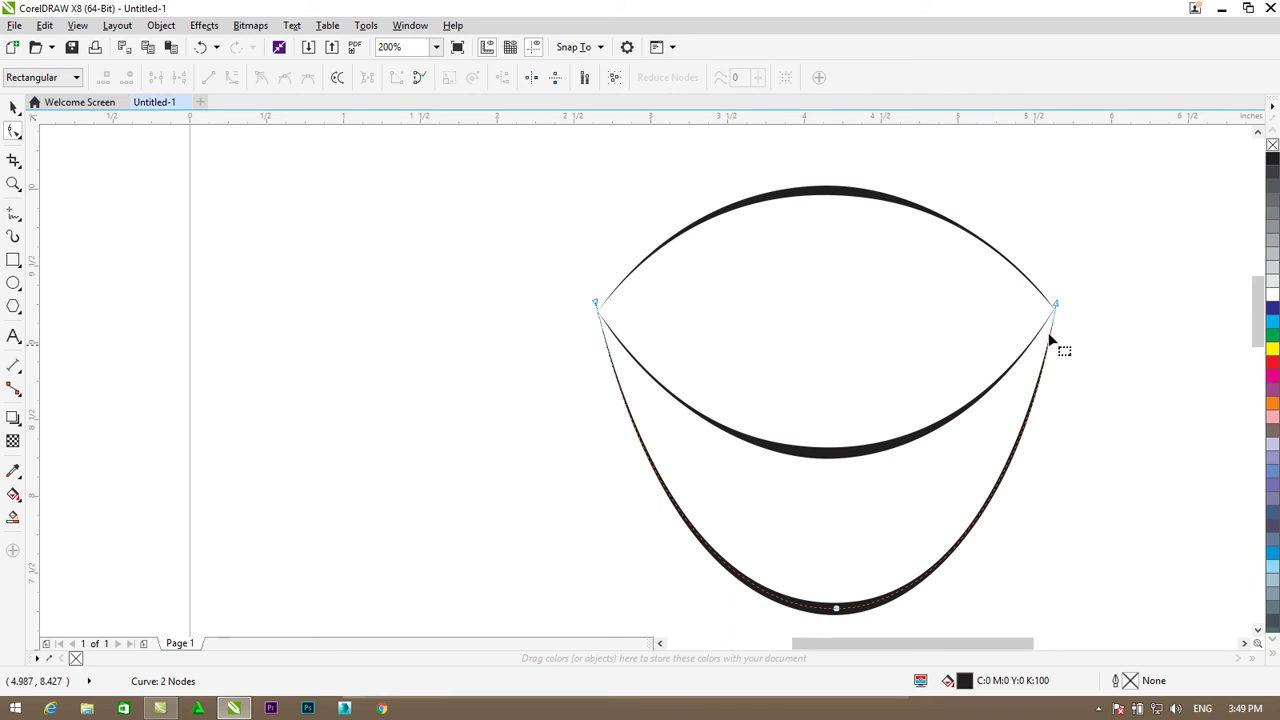
# Step: Spread the control handles at both ends of the bottom curve outward to round the cup body
pyautogui.click(1055, 303)
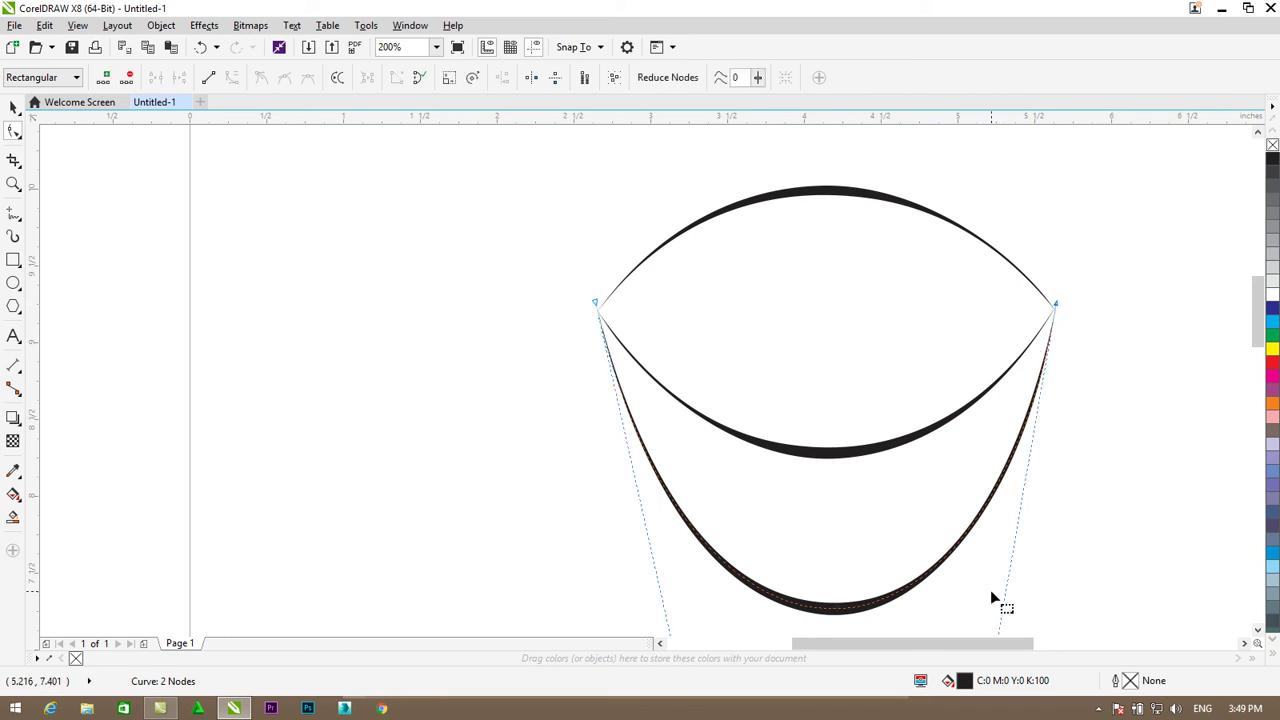
pyautogui.scroll(-1, 986, 568)
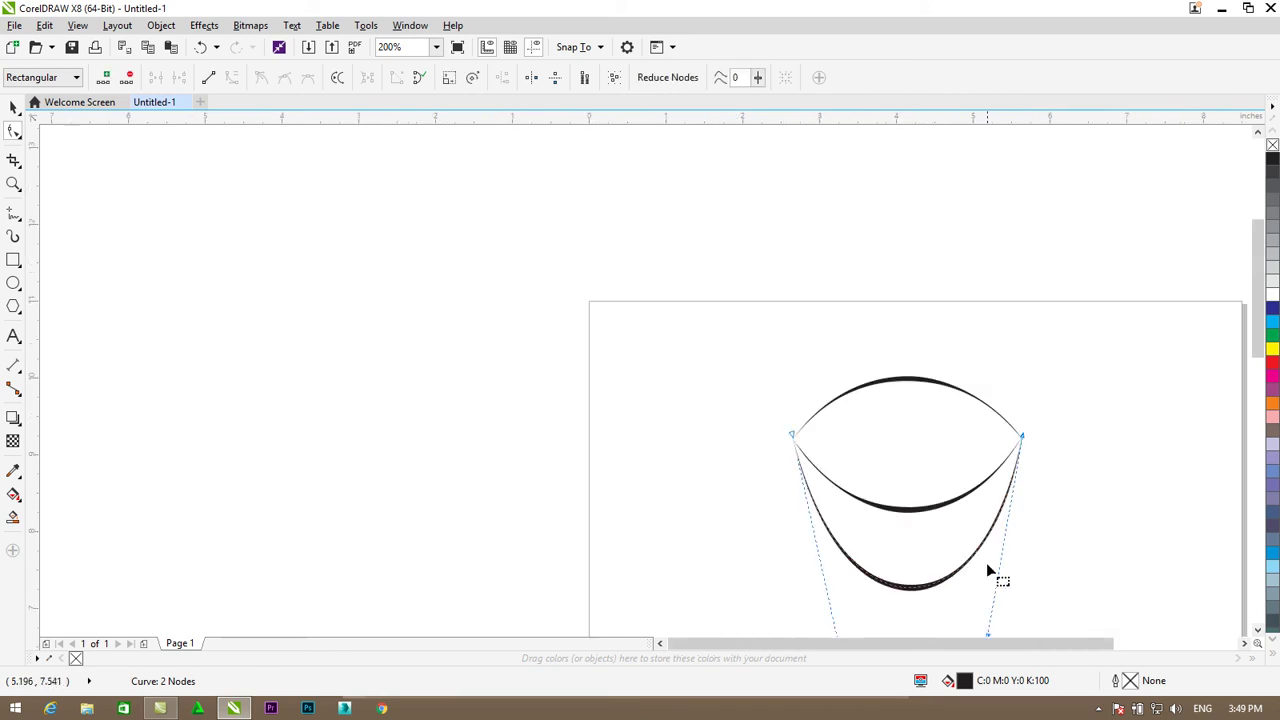
pyautogui.click(1244, 643)
pyautogui.click(1258, 630)
pyautogui.click(1258, 633)
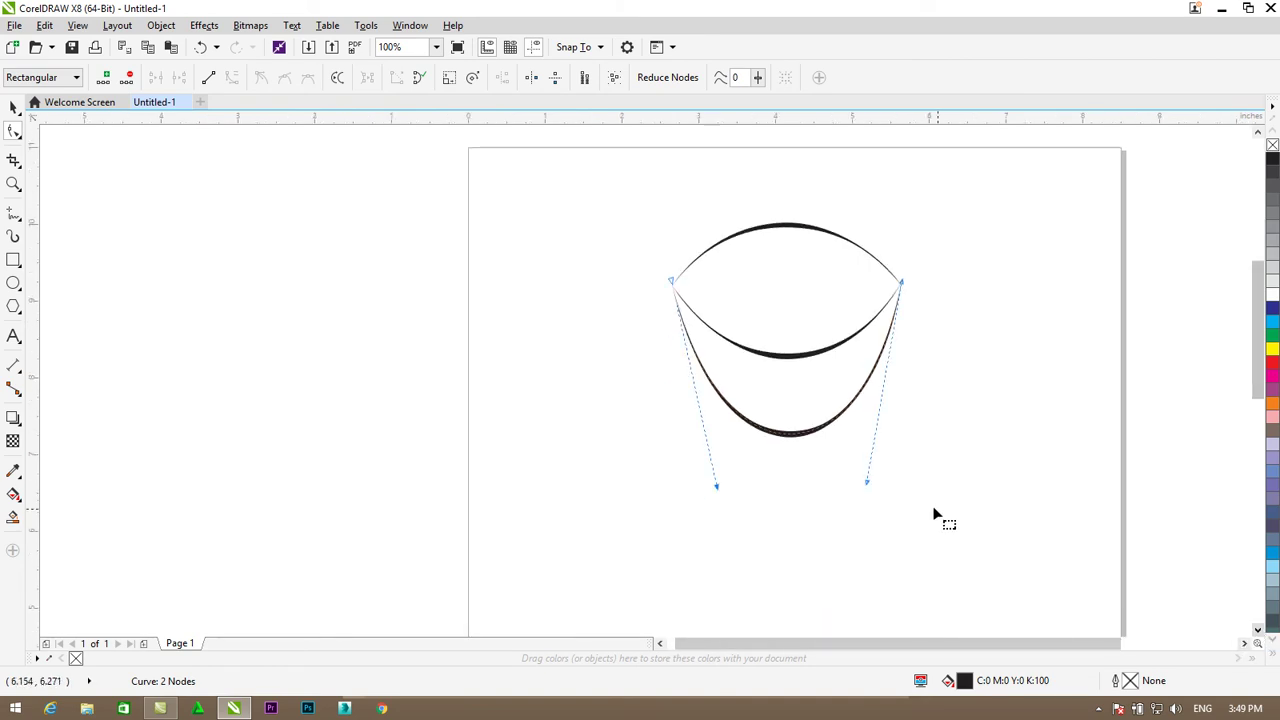
pyautogui.moveTo(868, 484); pyautogui.dragTo(878, 486)
pyautogui.moveTo(716, 488); pyautogui.dragTo(702, 490)
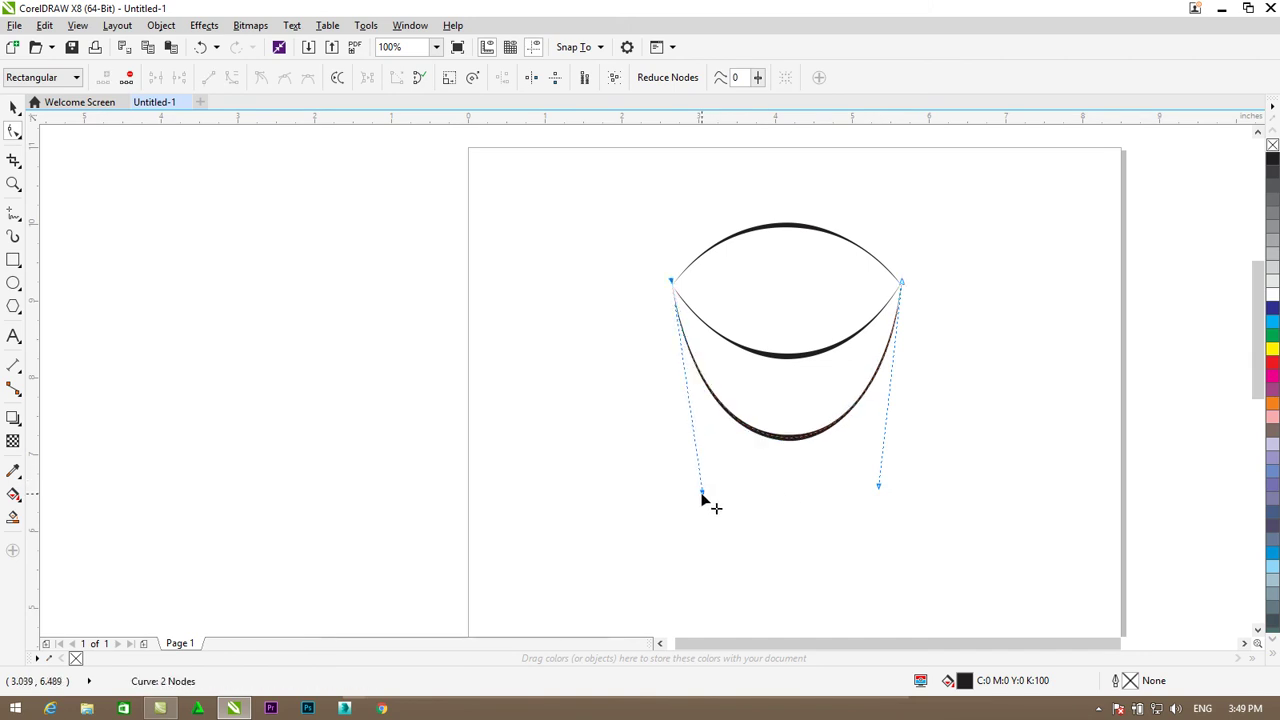
pyautogui.click(986, 272)
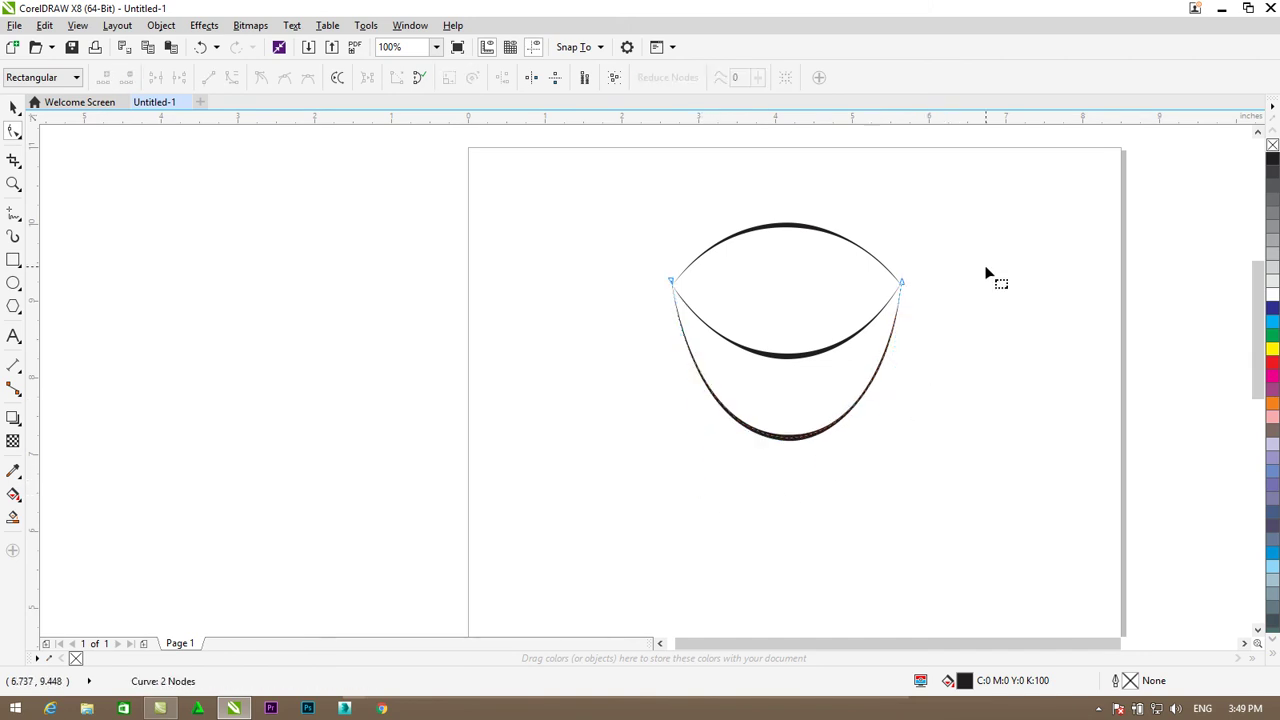
# Step: Adjust the upper arch's height to about 0.78 inches so its ends line up with the outline's corners
pyautogui.click(13, 107)
pyautogui.click(763, 237)
pyautogui.click(781, 227)
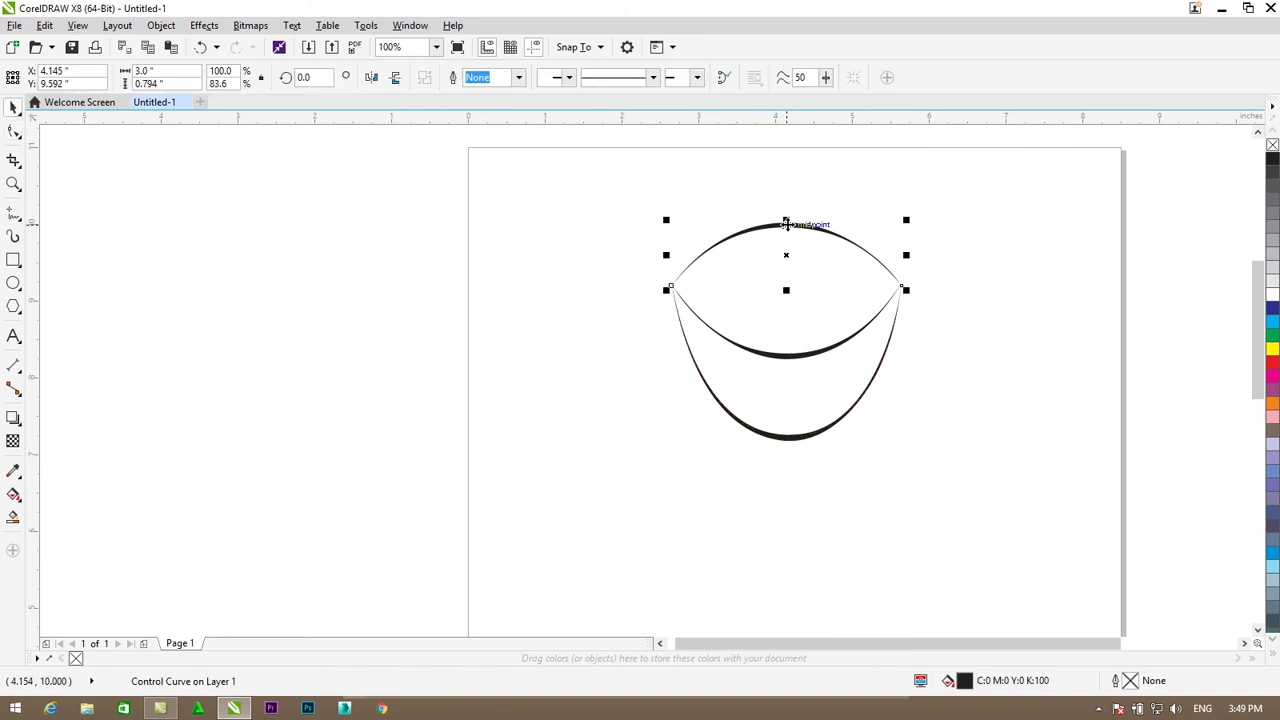
pyautogui.moveTo(786, 221)
pyautogui.mouseDown()
pyautogui.moveTo(767, 252)
pyautogui.moveTo(786, 211)
pyautogui.mouseUp()
pyautogui.scroll(4, 789, 240)
pyautogui.scroll(-2, 778, 223)
pyautogui.click(1080, 289)
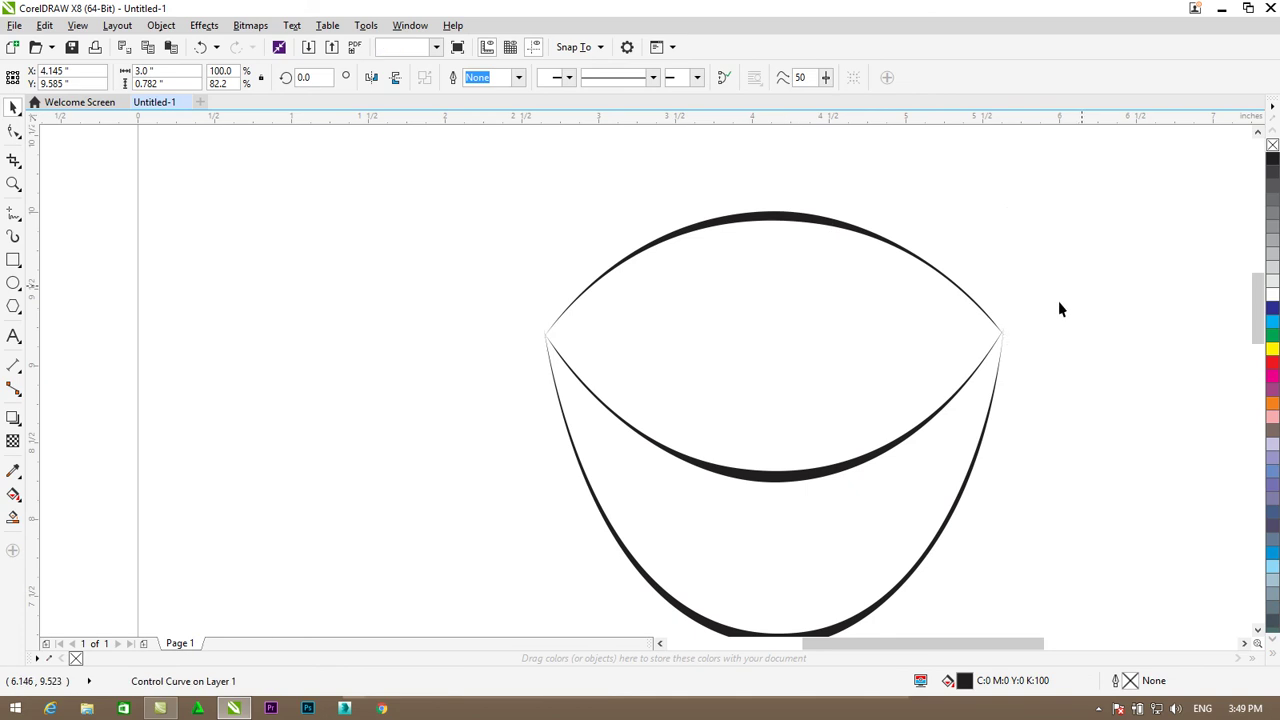
# Step: Draw a short vertical Artistic Media stroke beside the cup's right side
pyautogui.scroll(-2, 963, 340)
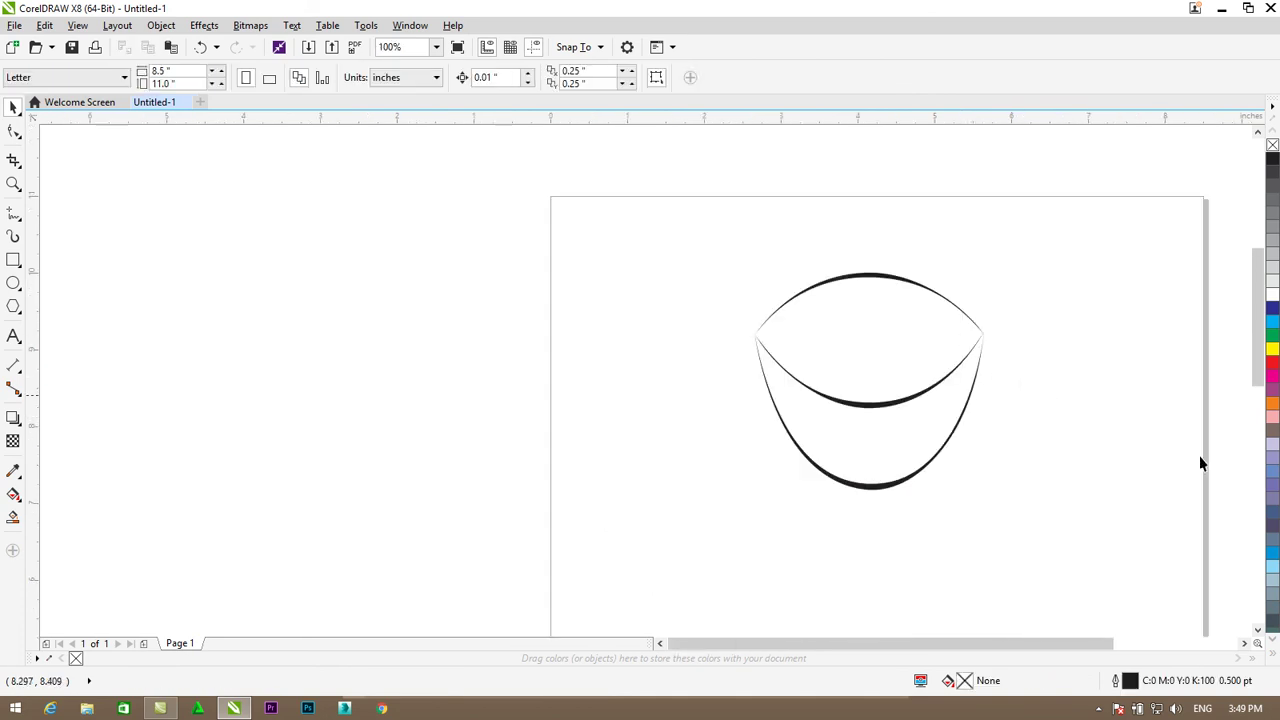
pyautogui.click(1245, 643)
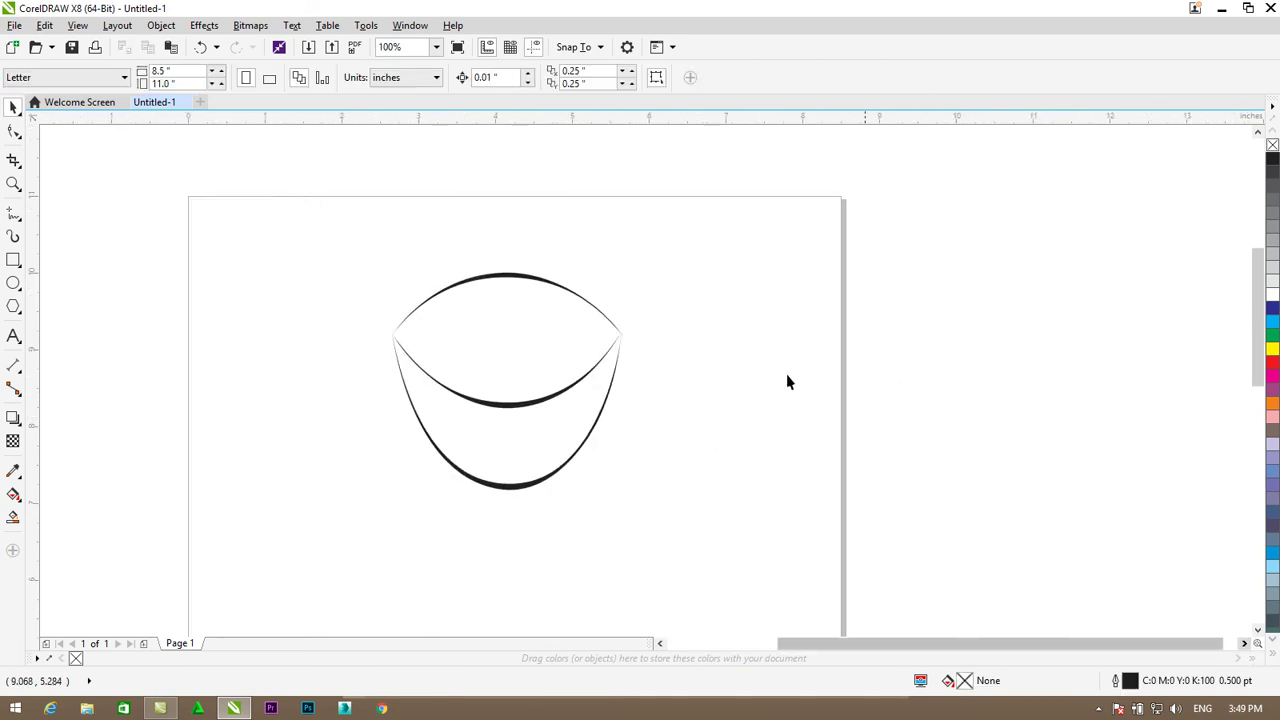
pyautogui.click(14, 238)
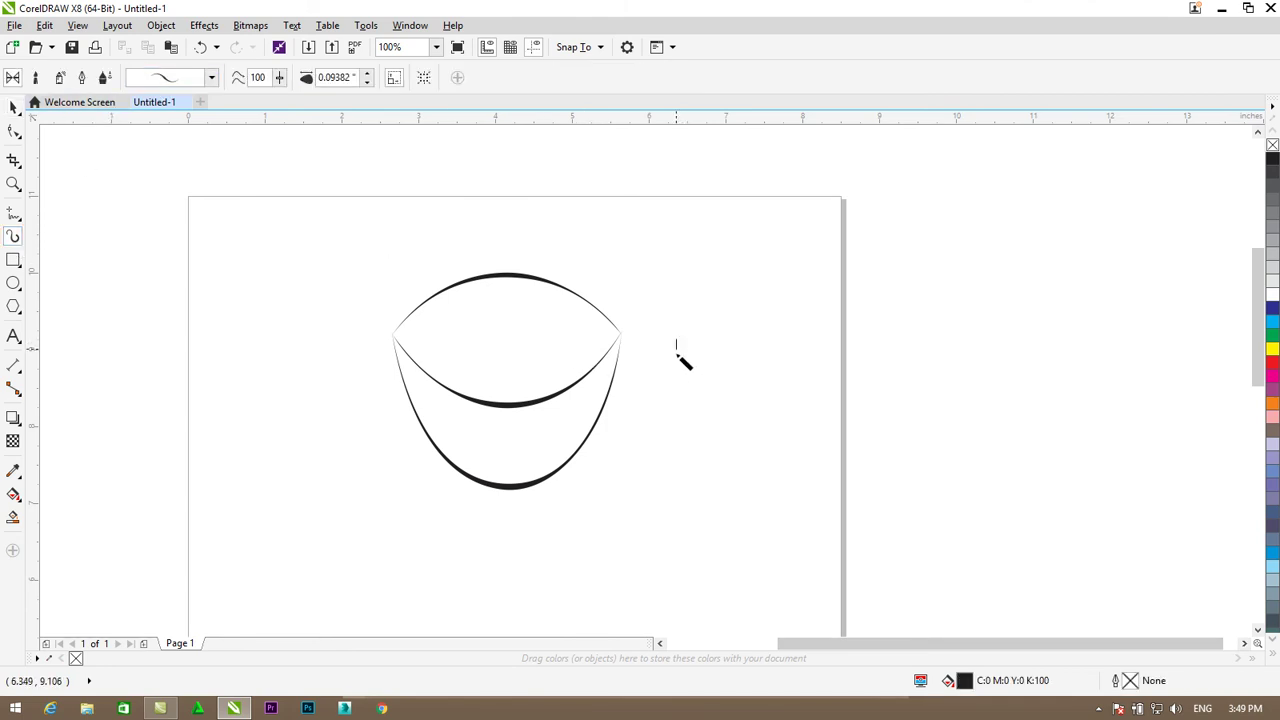
pyautogui.moveTo(680, 408); pyautogui.dragTo(679, 412)
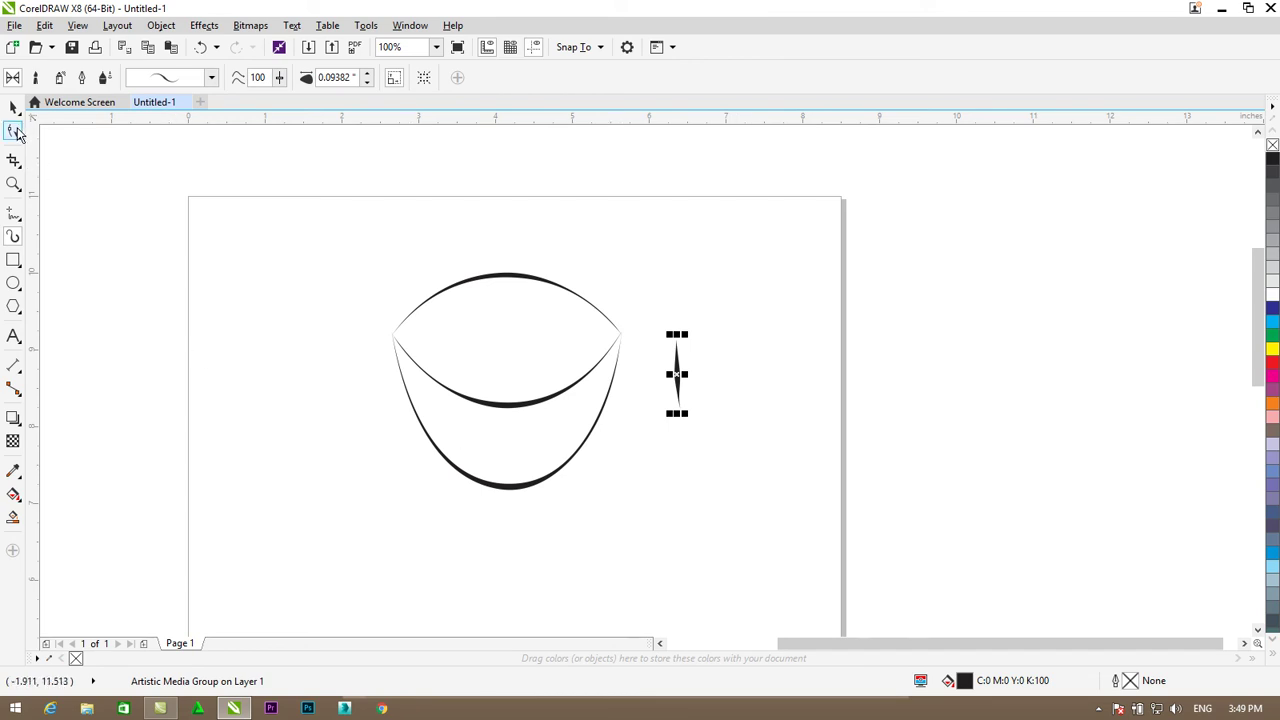
# Step: Bend the short vertical stroke outward into a rounded handle loop with the Shape tool
pyautogui.click(17, 134)
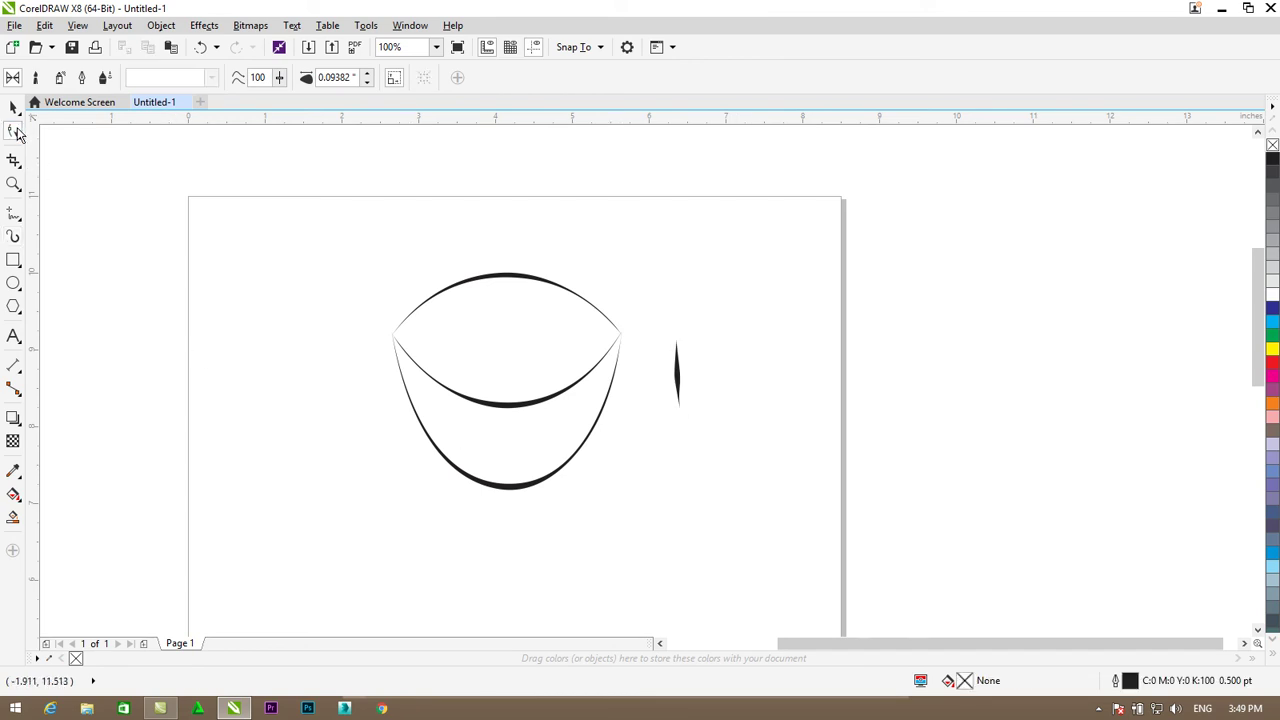
pyautogui.click(679, 380)
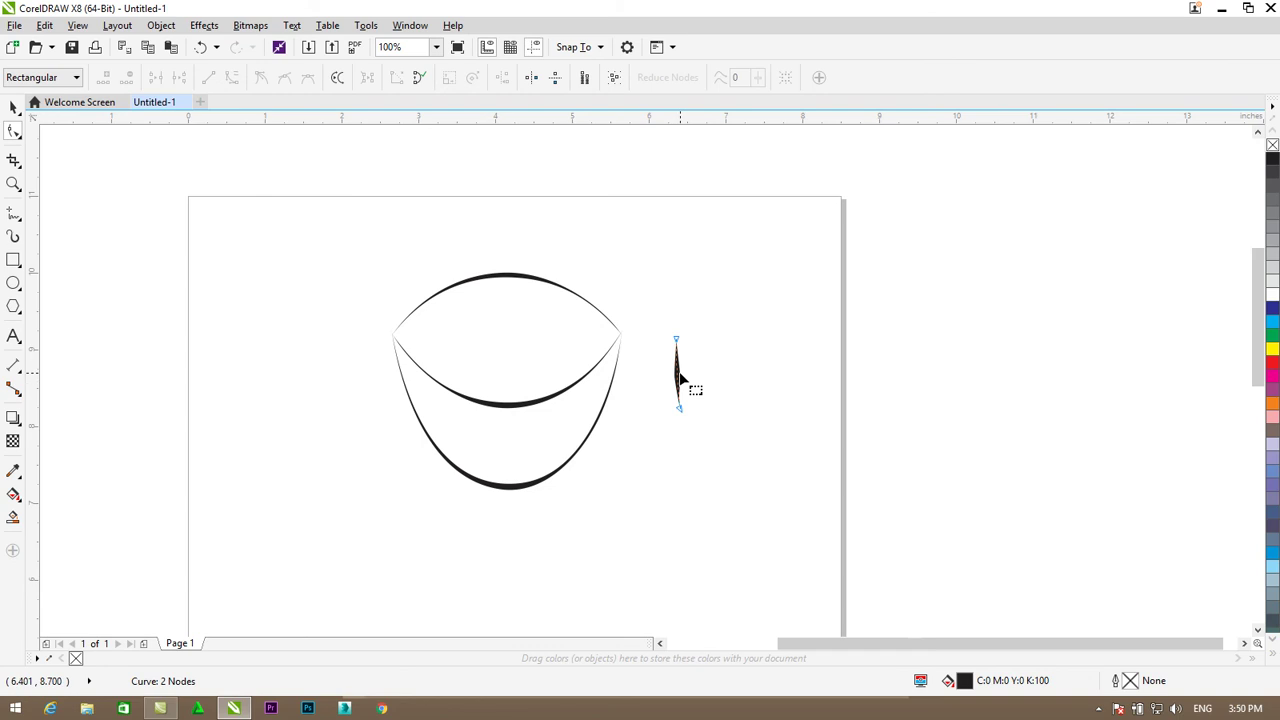
pyautogui.click(679, 388)
pyautogui.moveTo(684, 372); pyautogui.dragTo(741, 347)
pyautogui.moveTo(680, 413); pyautogui.dragTo(671, 420)
# Step: Move the handle loop against the cup's right side and rotate it slightly to follow the cup's edge
pyautogui.moveTo(745, 375); pyautogui.dragTo(675, 372)
pyautogui.click(13, 107)
pyautogui.click(646, 390)
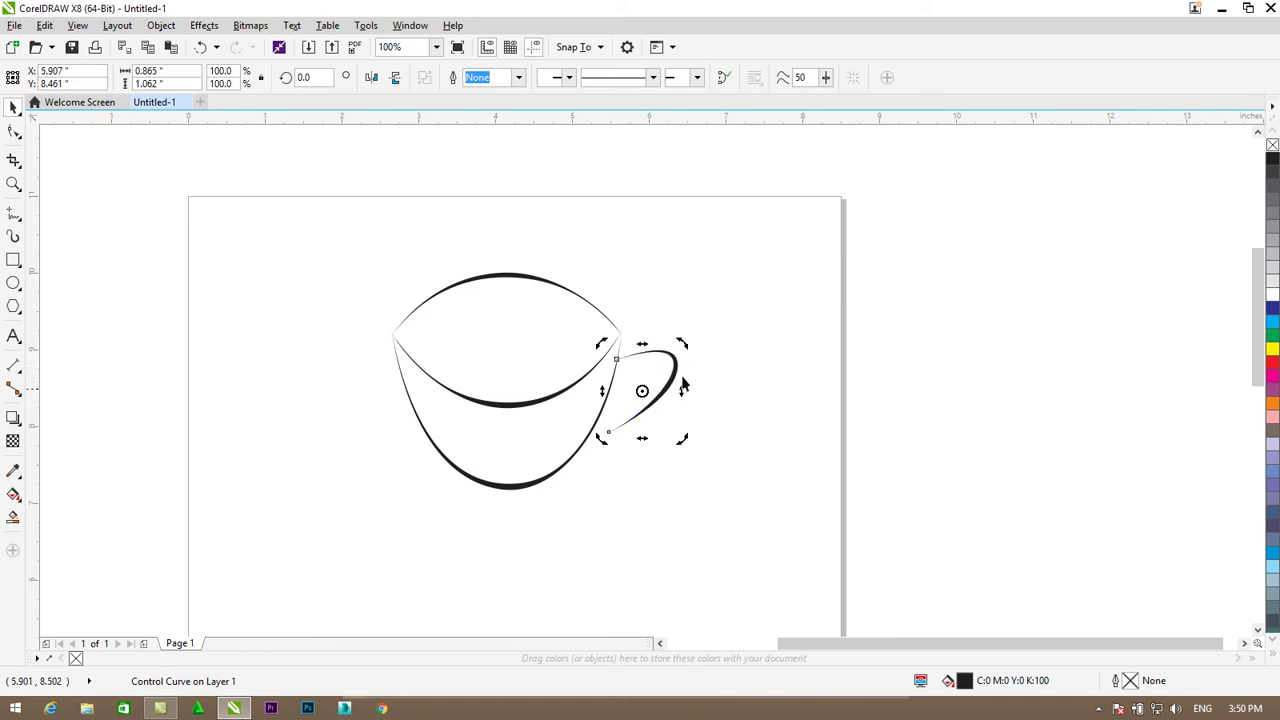
pyautogui.moveTo(682, 341); pyautogui.dragTo(705, 356)
pyautogui.click(669, 421)
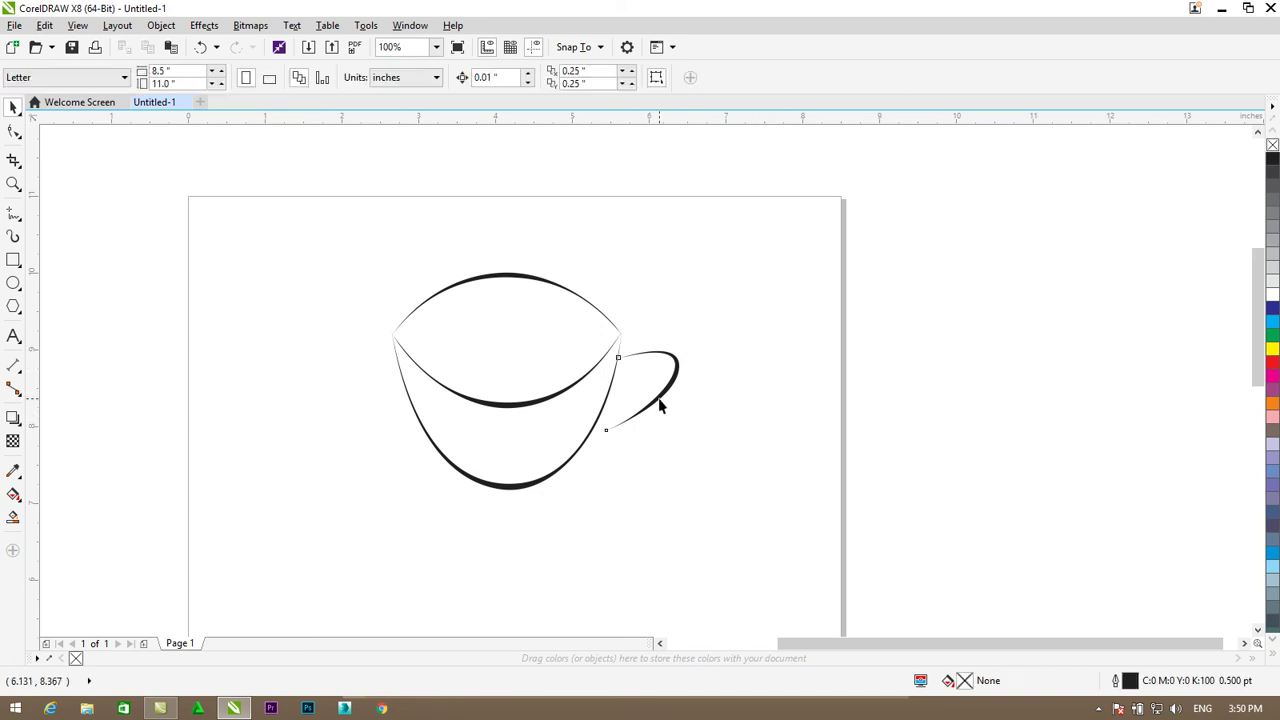
# Step: Attach the handle's lower end to the cup's right edge and extend its lower control handle slightly outward
pyautogui.click(12, 131)
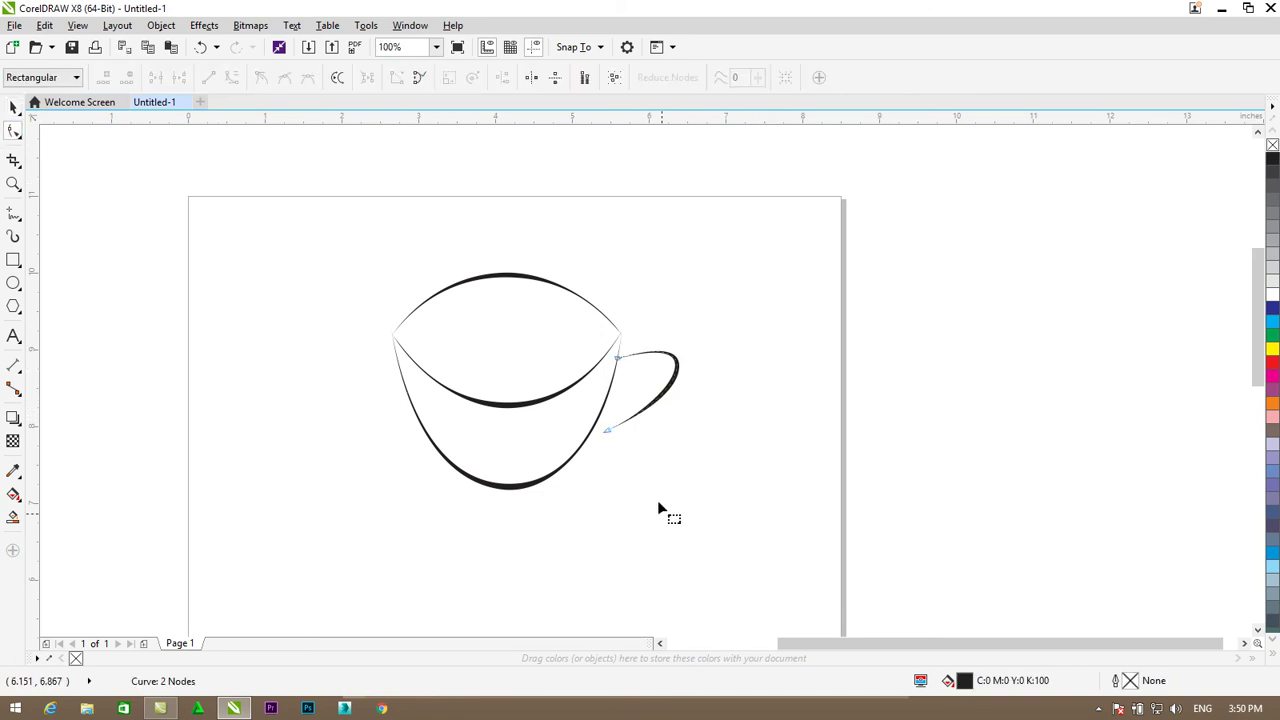
pyautogui.moveTo(608, 433); pyautogui.dragTo(592, 431)
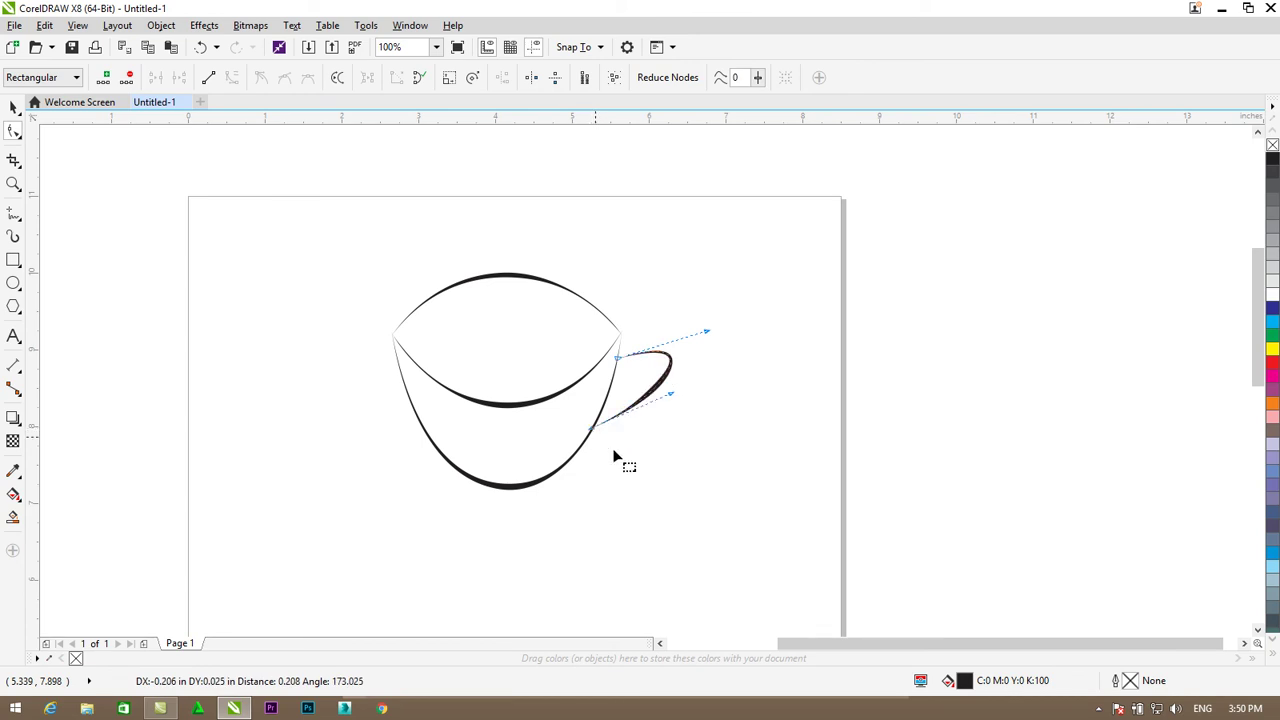
pyautogui.click(692, 448)
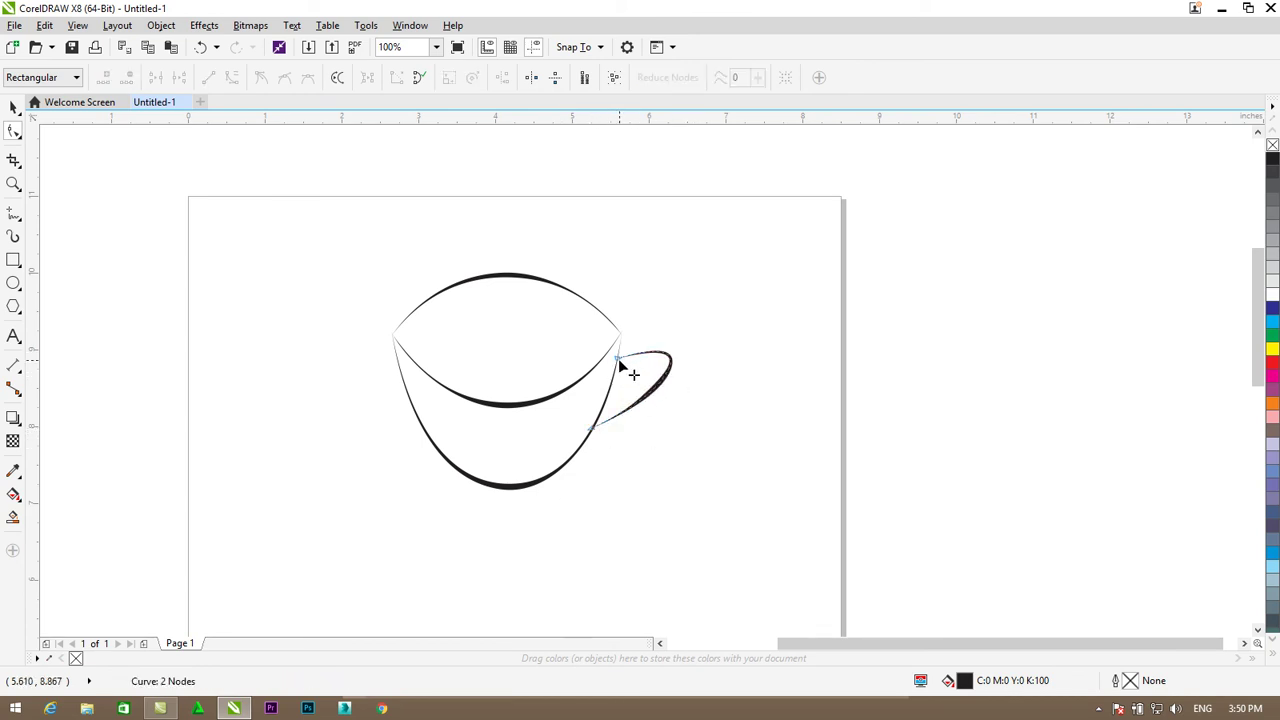
pyautogui.click(618, 358)
pyautogui.moveTo(671, 397); pyautogui.dragTo(680, 398)
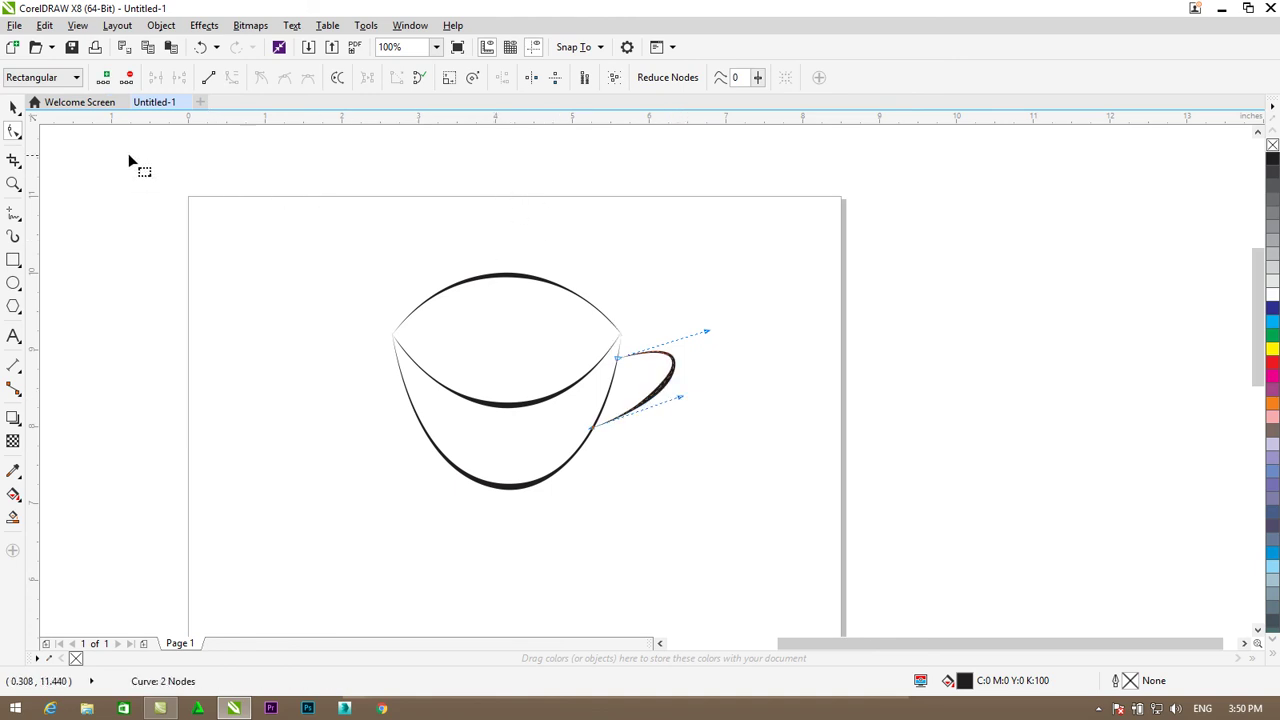
# Step: Reduce the cup handle's Artistic Media stroke width to 0.05382 inches
pyautogui.click(13, 236)
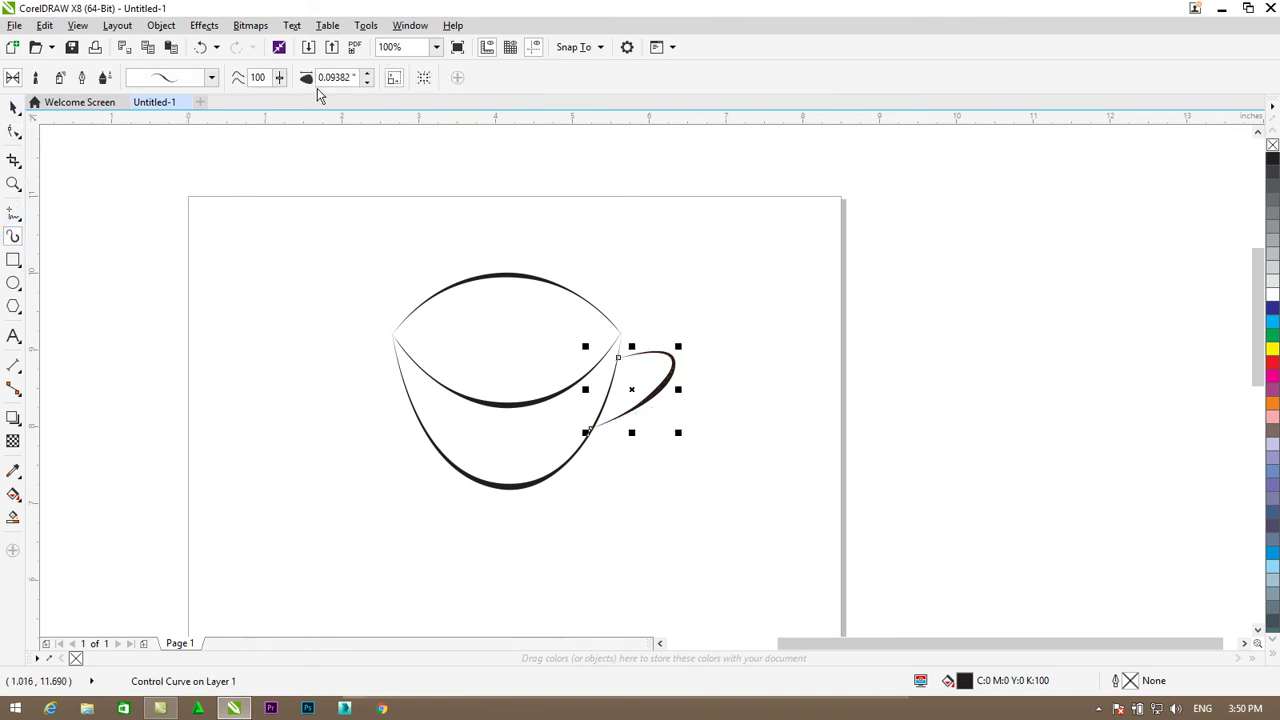
pyautogui.click(368, 84)
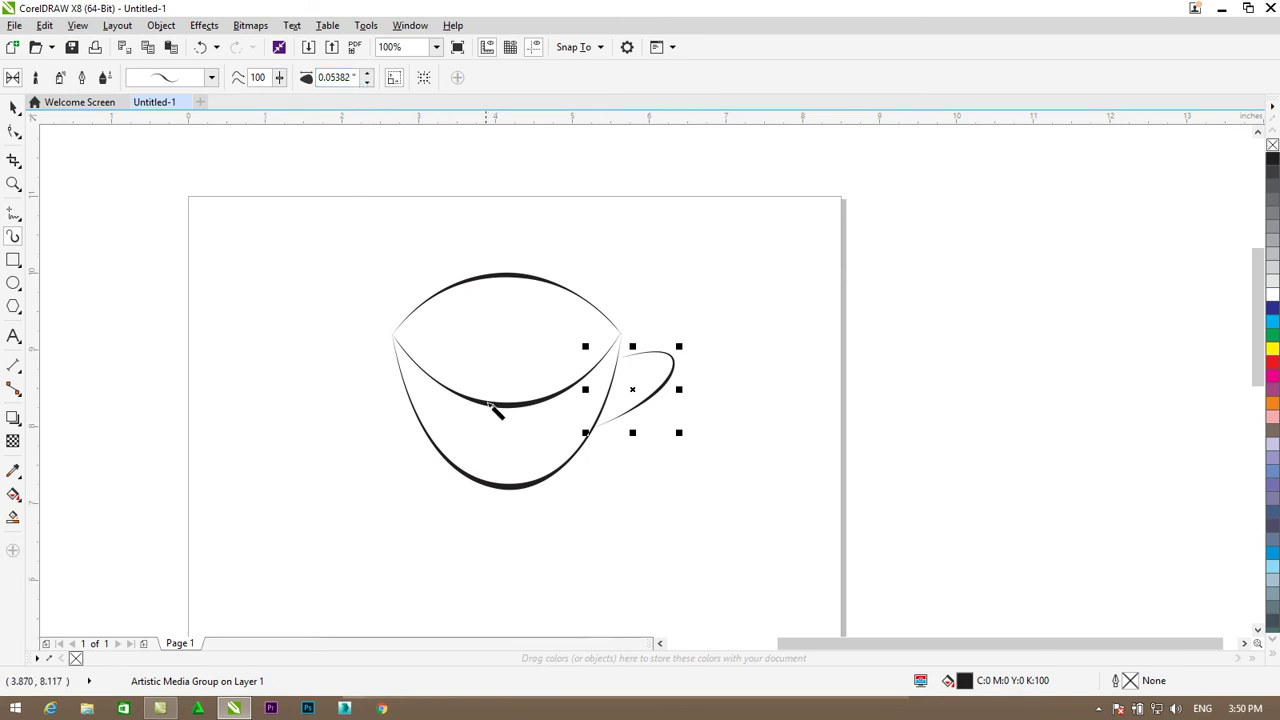
pyautogui.click(13, 131)
pyautogui.press('space')
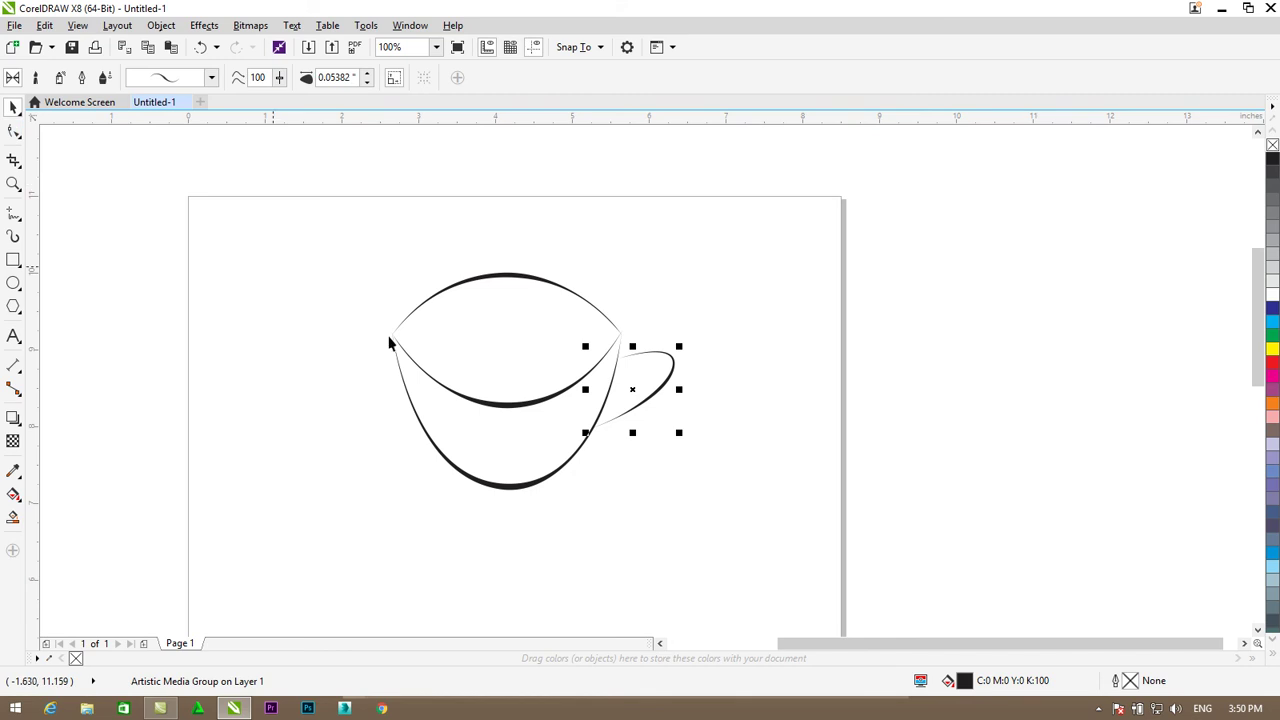
# Step: Thin the front curve of the cup's rim by lowering its Artistic Media stroke width
pyautogui.click(518, 404)
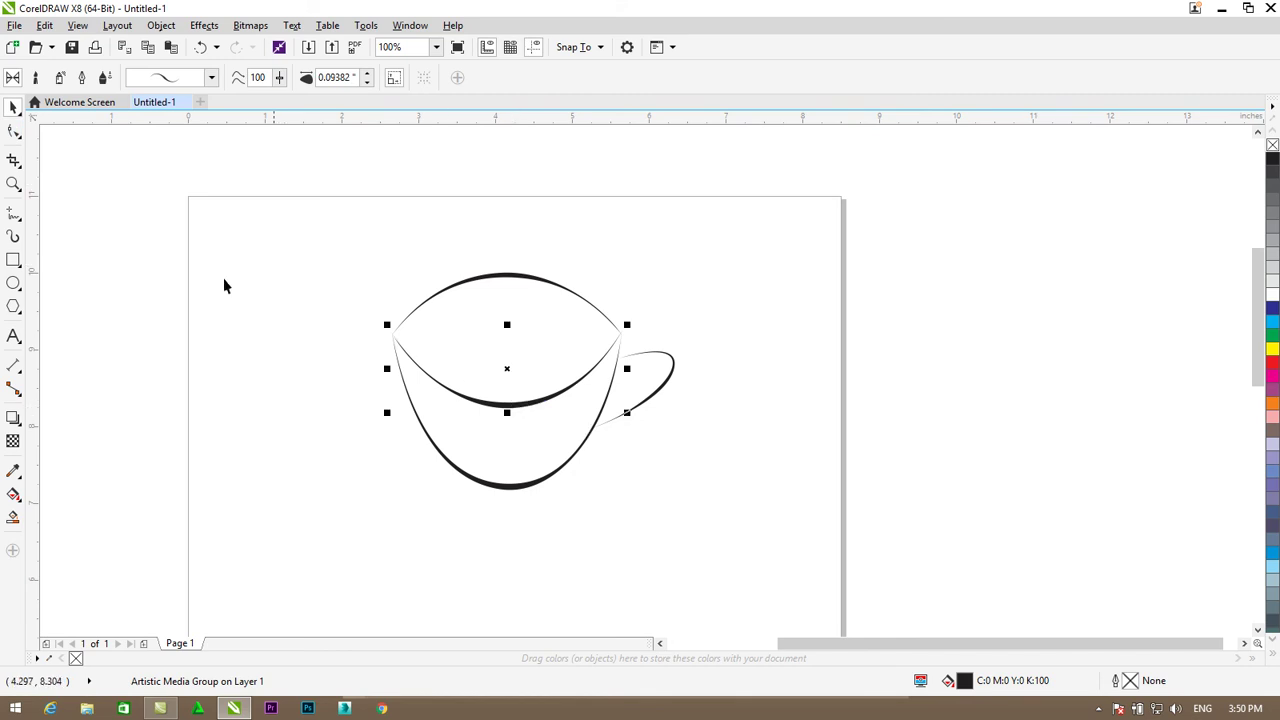
pyautogui.click(15, 237)
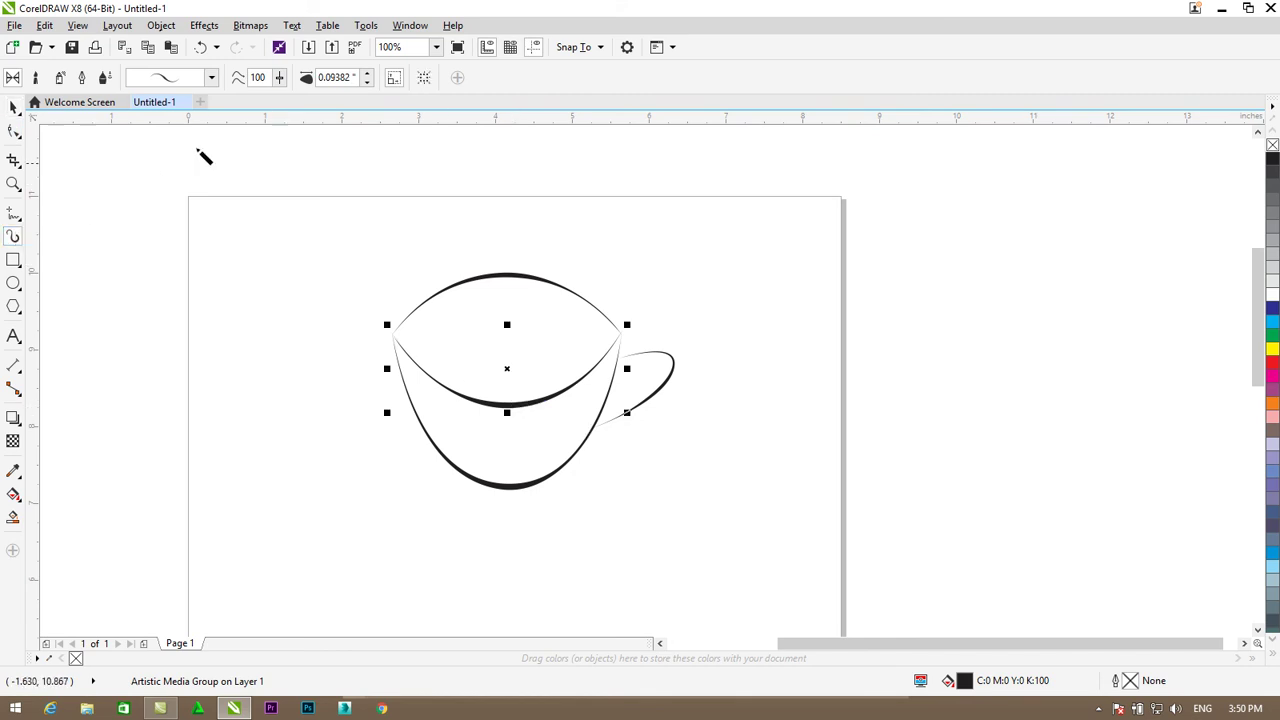
pyautogui.click(367, 86)
pyautogui.click(367, 86)
pyautogui.click(367, 86)
# Step: Reduce the Artistic Media stroke width of the rim's back curve to 0.05354 inches
pyautogui.click(490, 281)
pyautogui.keyDown('ctrl'); pyautogui.click(490, 281); pyautogui.keyUp('ctrl')
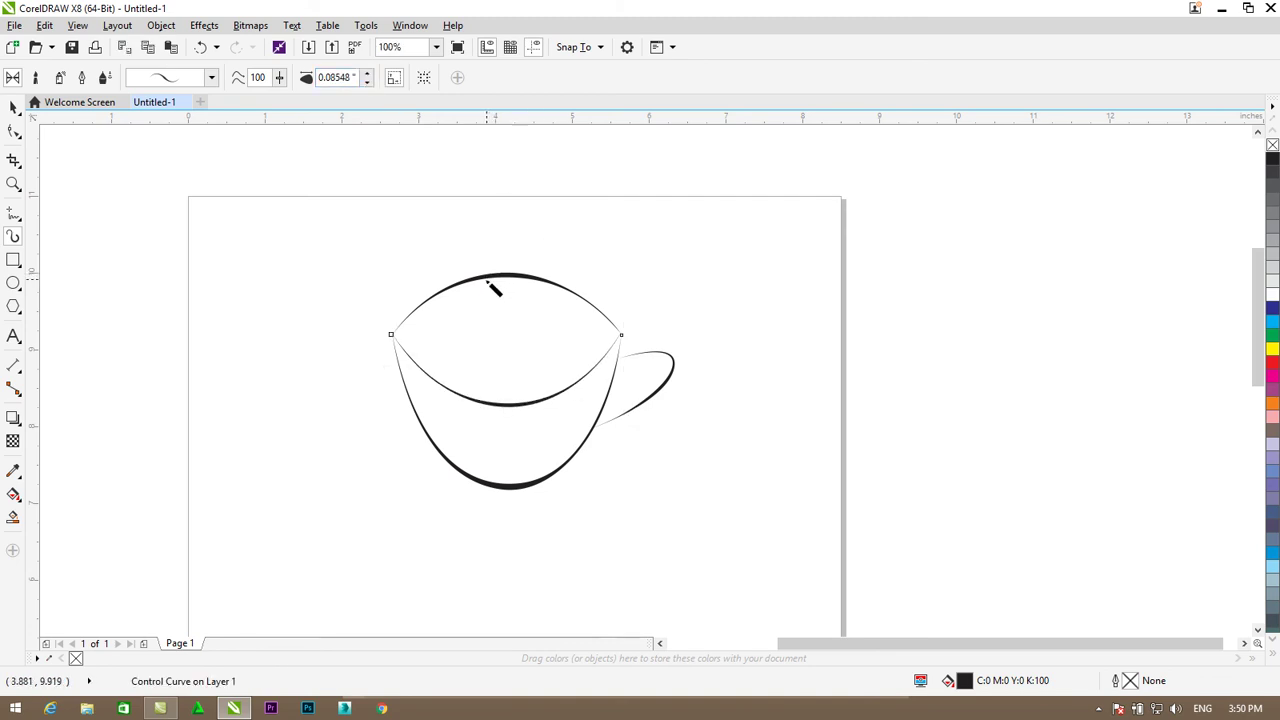
pyautogui.click(13, 107)
pyautogui.click(13, 236)
pyautogui.click(367, 83)
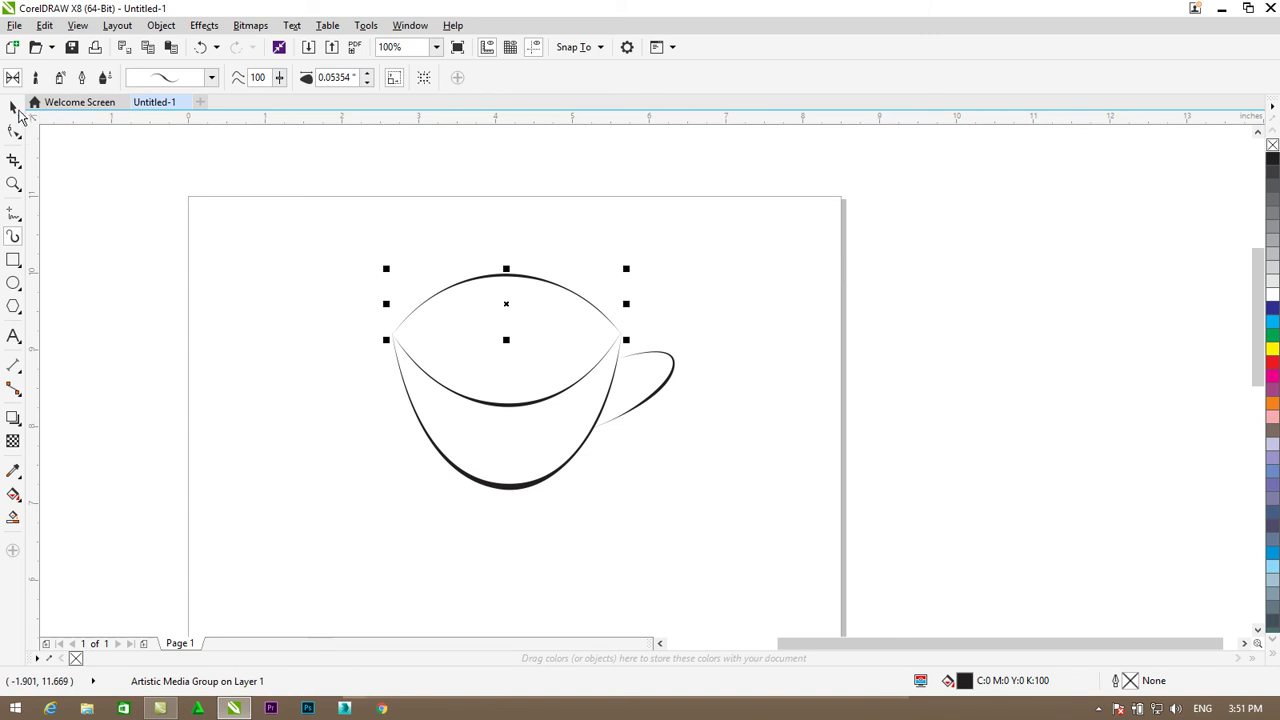
pyautogui.press('space')
pyautogui.click(257, 246)
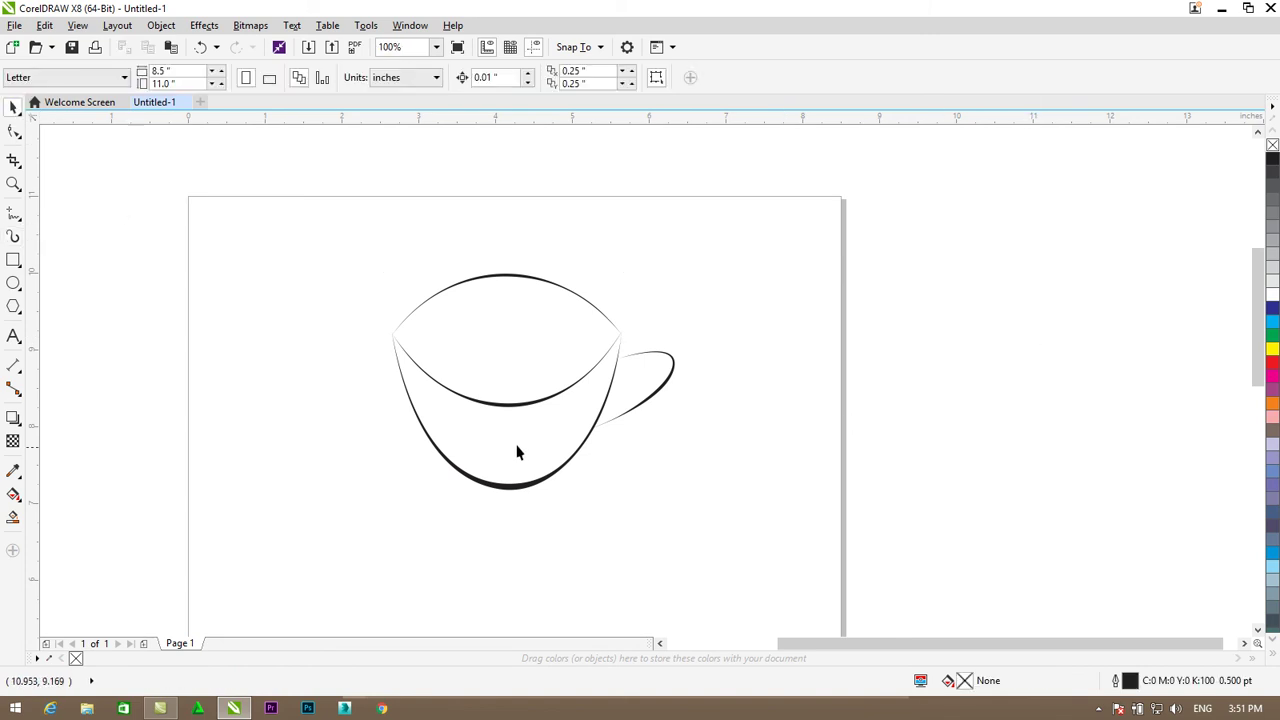
# Step: Nudge the rim's back curve upward in small increments so its ends line up with the upper corners of the cup's body
pyautogui.click(512, 486)
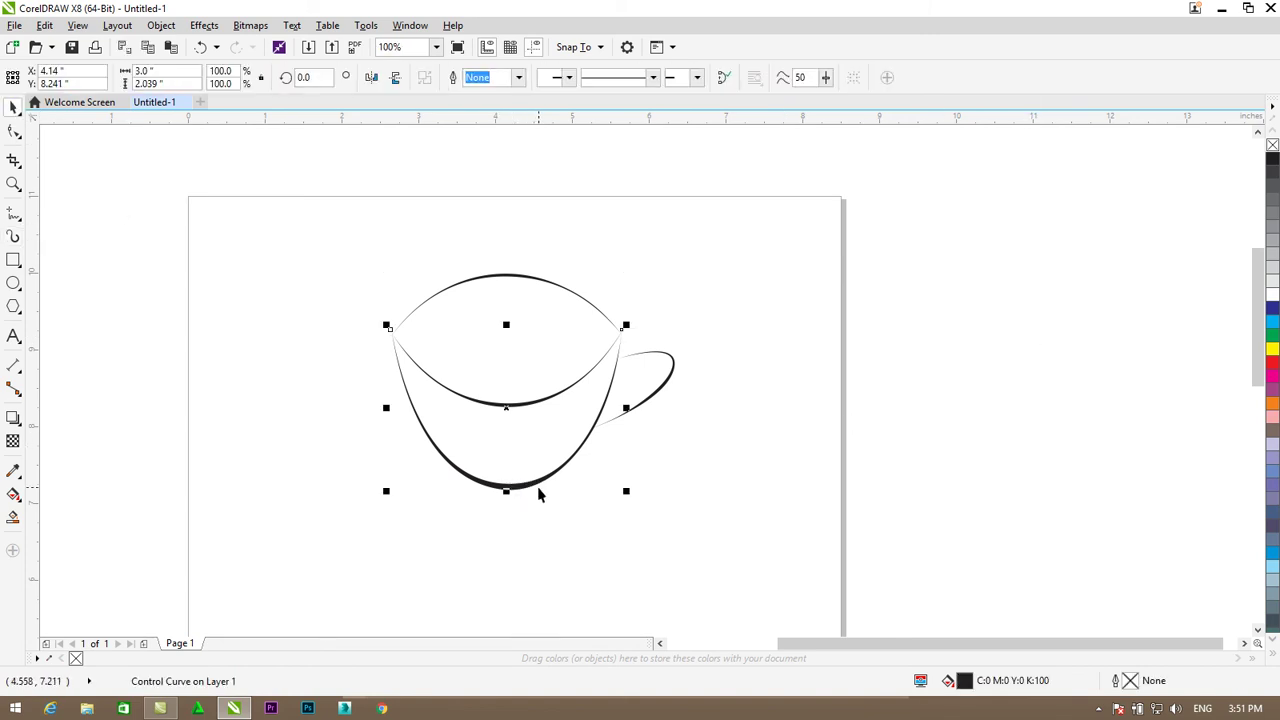
pyautogui.scroll(7, 603, 310)
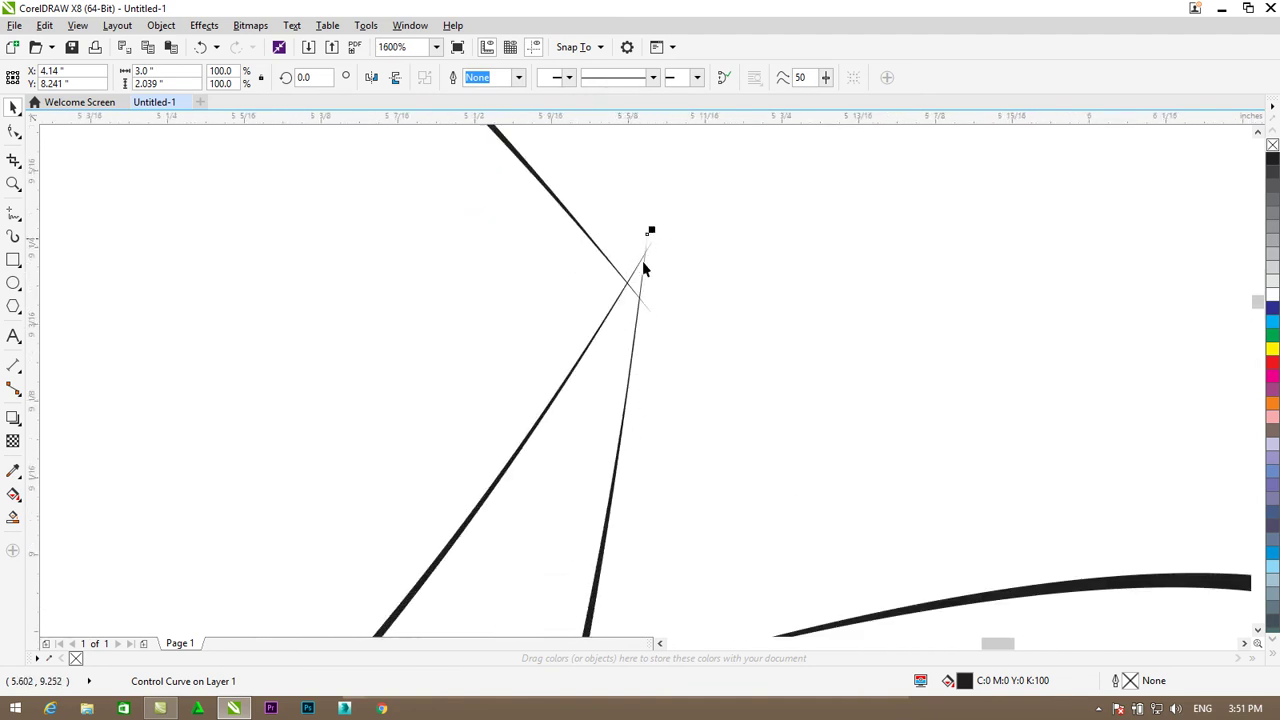
pyautogui.scroll(-3, 641, 259)
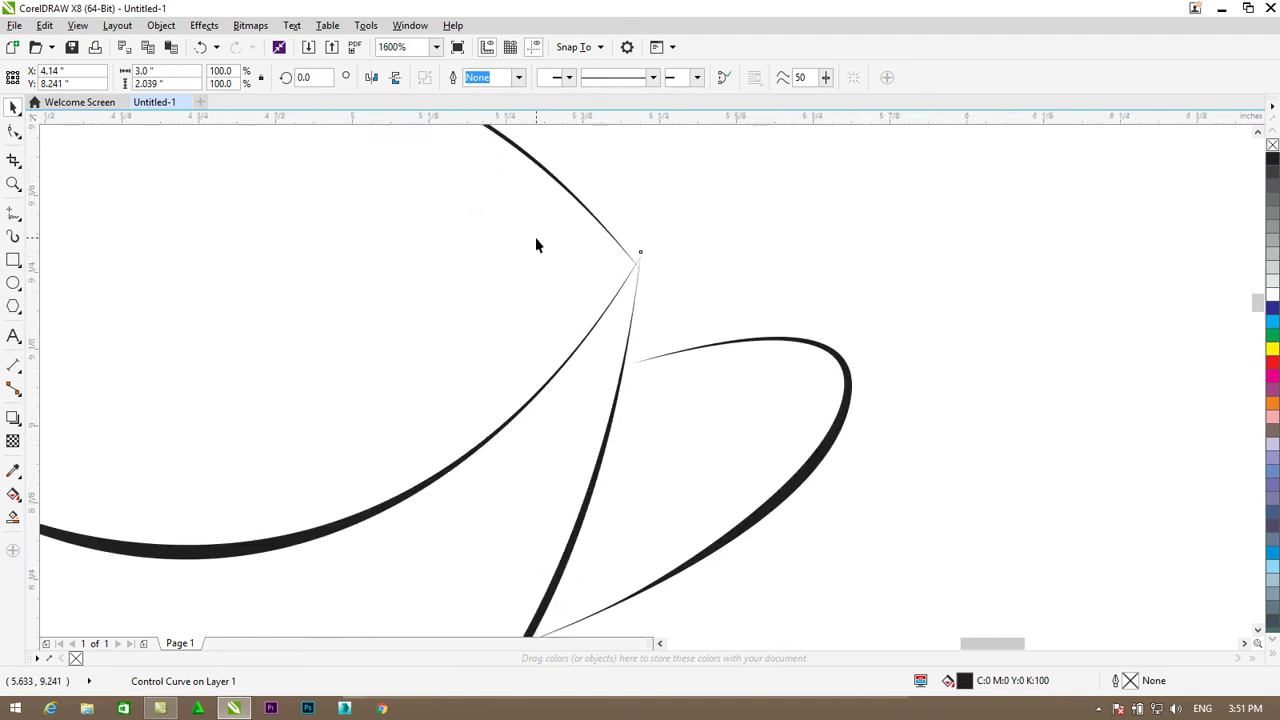
pyautogui.scroll(-2, 325, 231)
pyautogui.moveTo(921, 648); pyautogui.dragTo(881, 647)
pyautogui.moveTo(1258, 352); pyautogui.dragTo(1147, 326)
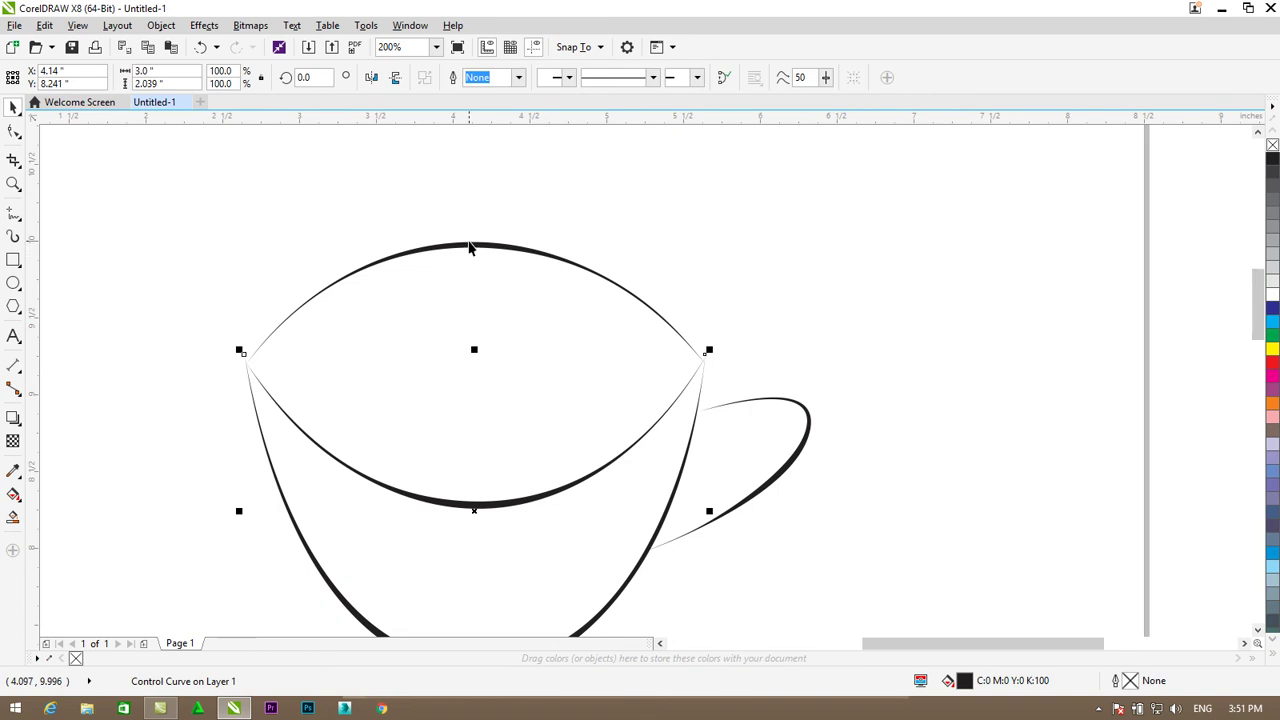
pyautogui.click(474, 245)
pyautogui.hotkey('ctrl', 'Up')
pyautogui.hotkey('ctrl', 'Up')
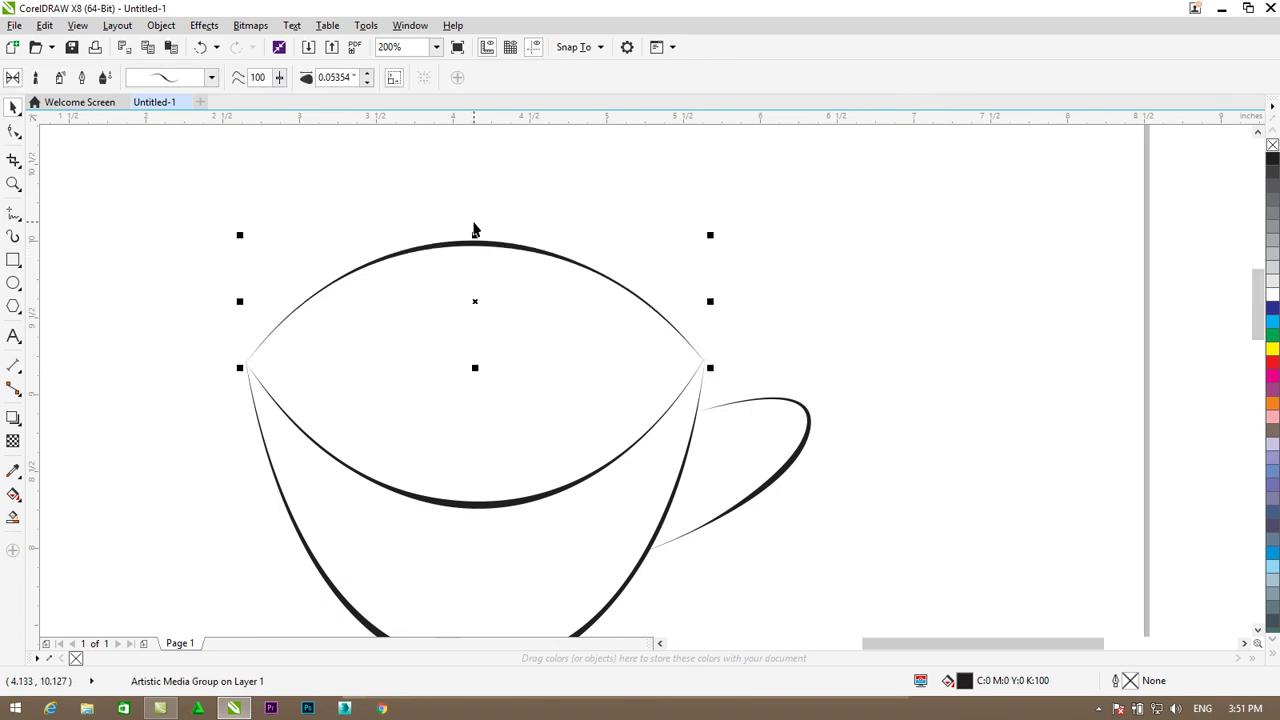
pyautogui.hotkey('ctrl', 'Up')
pyautogui.hotkey('ctrl', 'Up')
pyautogui.hotkey('ctrl', 'Up')
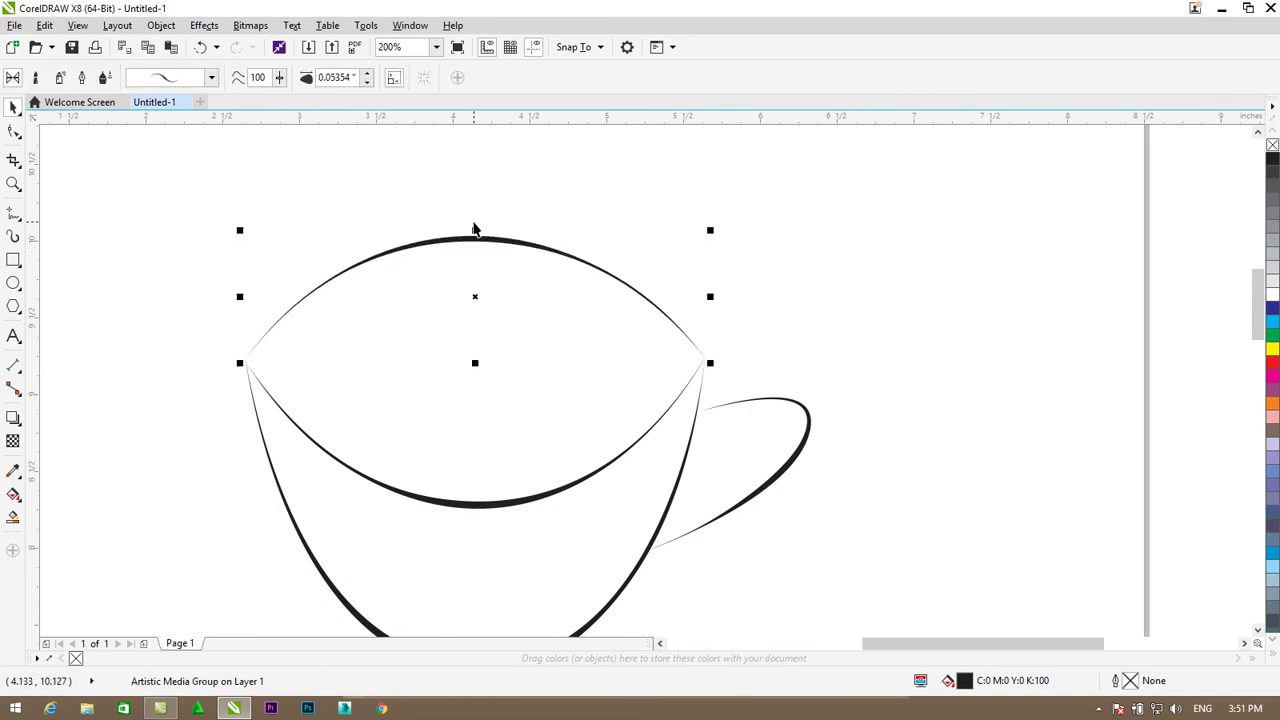
# Step: Fine-tune the back rim curve with one more small upward nudge so its end meets the other strokes at the cup's right corner
pyautogui.scroll(-1, 674, 349)
pyautogui.scroll(2, 629, 380)
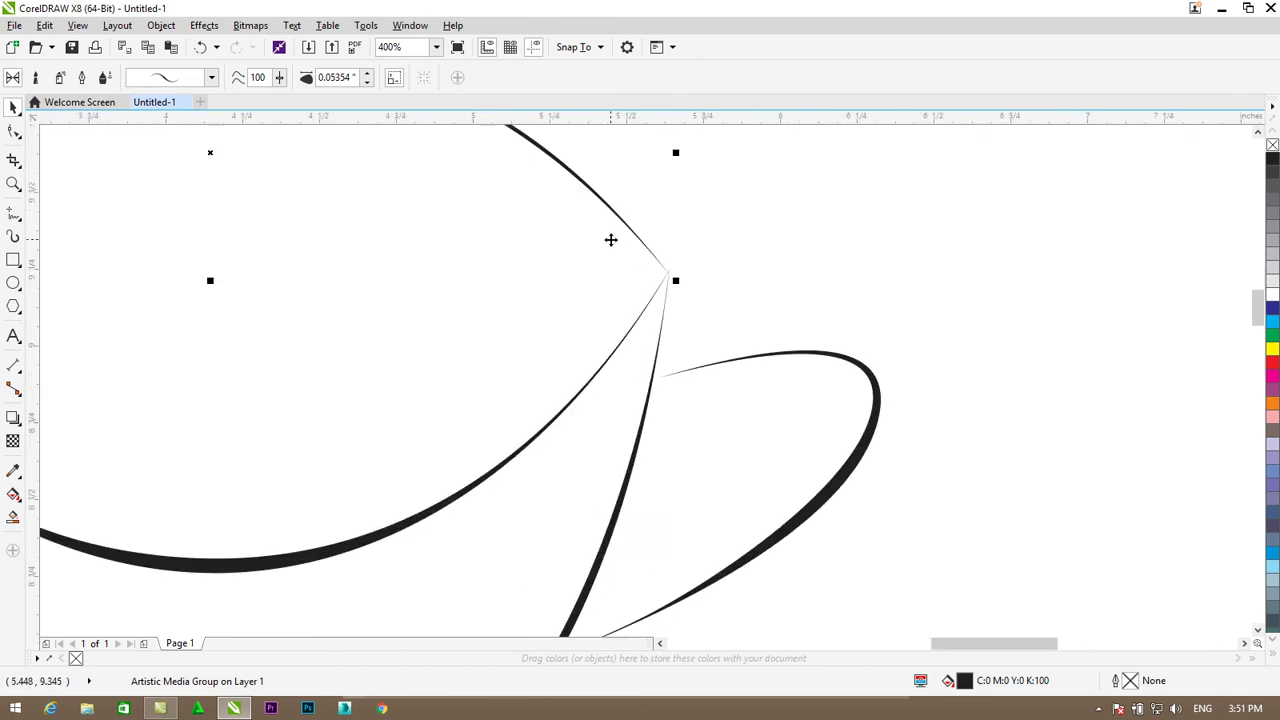
pyautogui.hotkey('ctrl', 'Up')
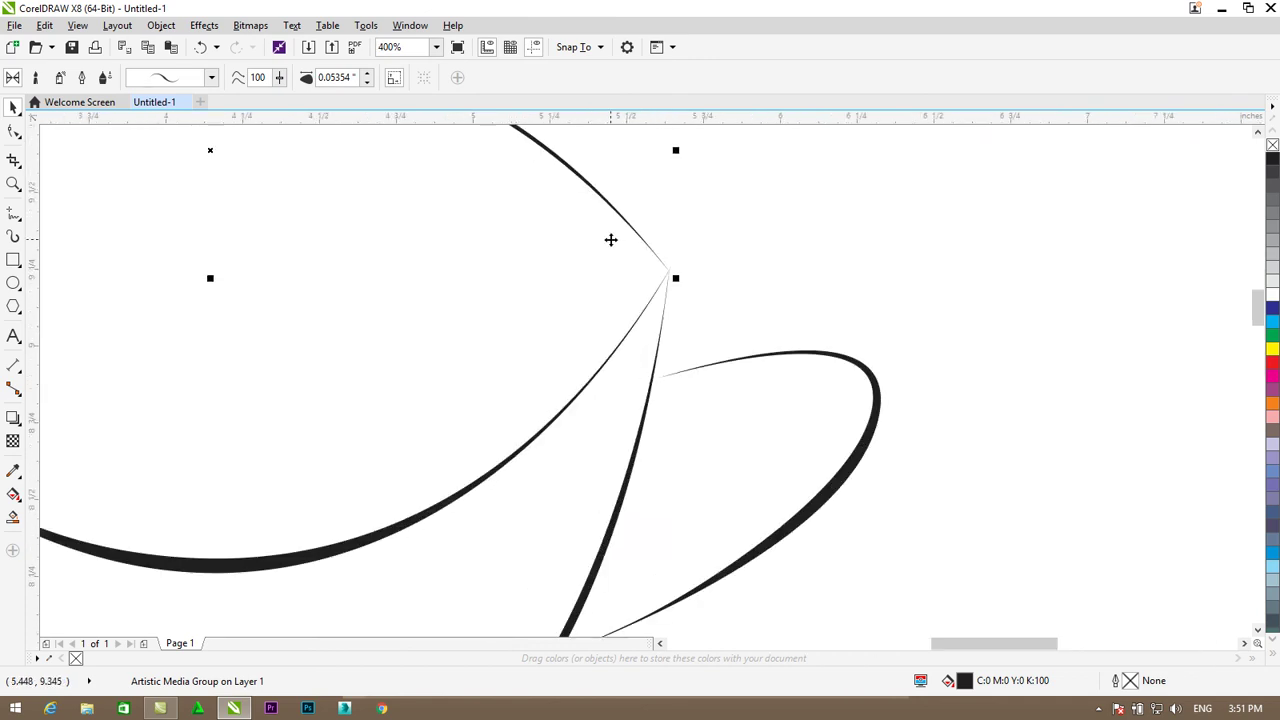
pyautogui.scroll(1, 686, 304)
pyautogui.scroll(-2, 631, 249)
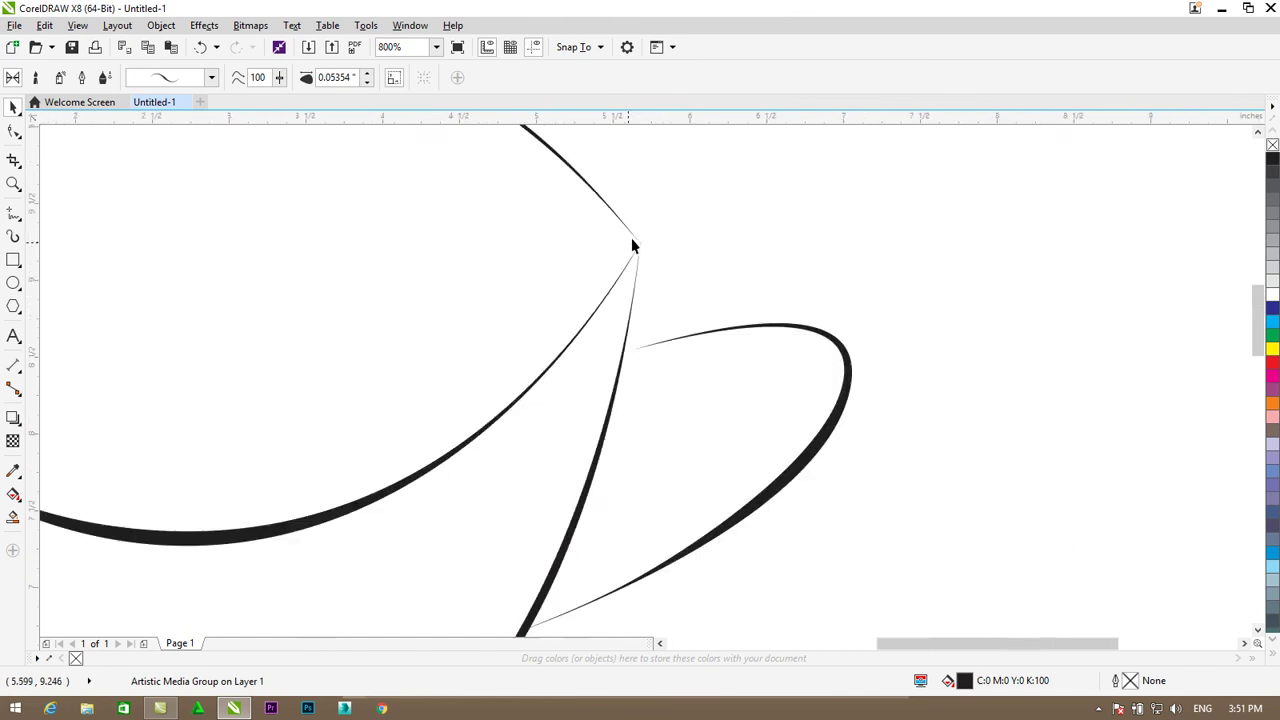
# Step: Fill the enclosed front of the cup's body with blue and a 0.5 pt black outline using Smart Fill
pyautogui.moveTo(931, 644); pyautogui.dragTo(913, 644)
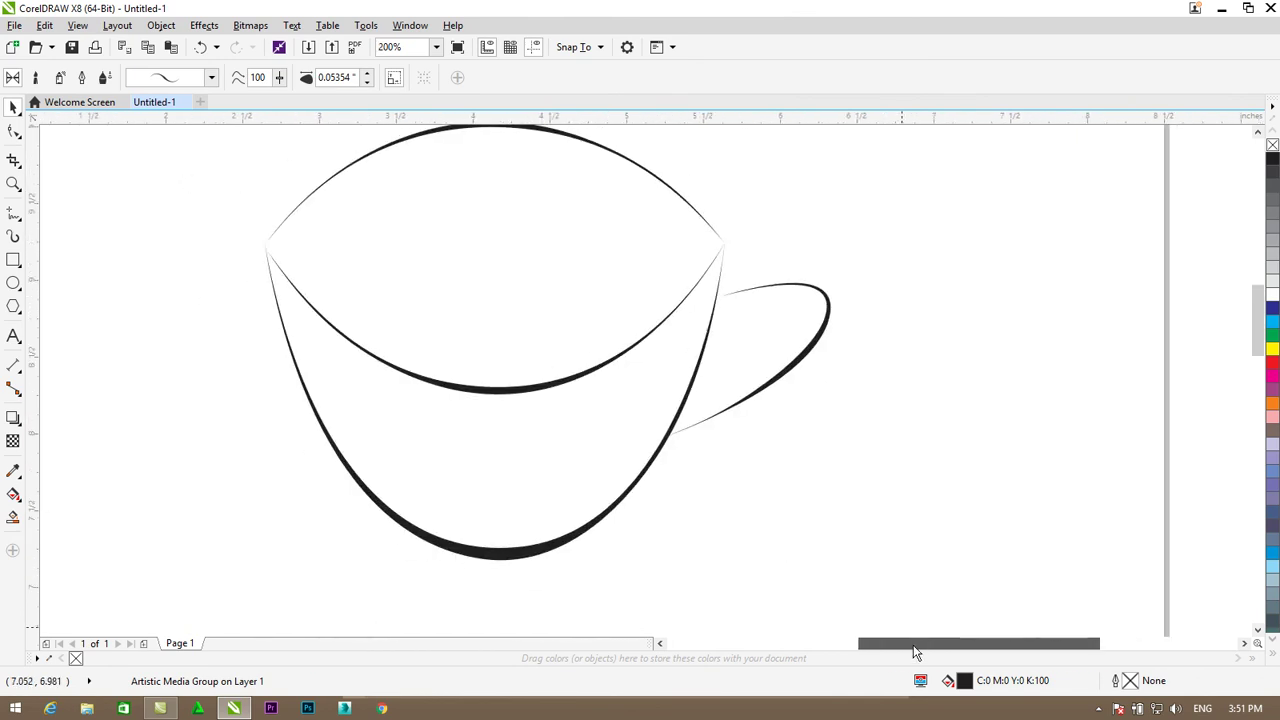
pyautogui.click(517, 474)
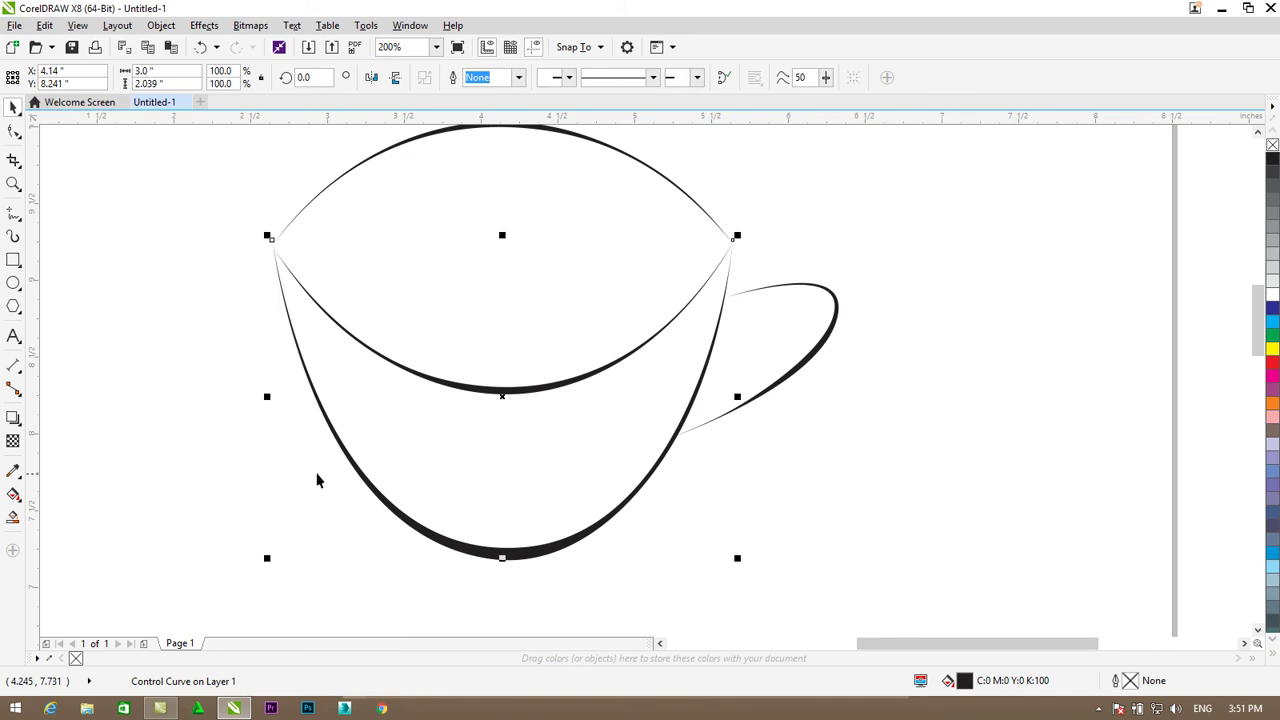
pyautogui.click(13, 496)
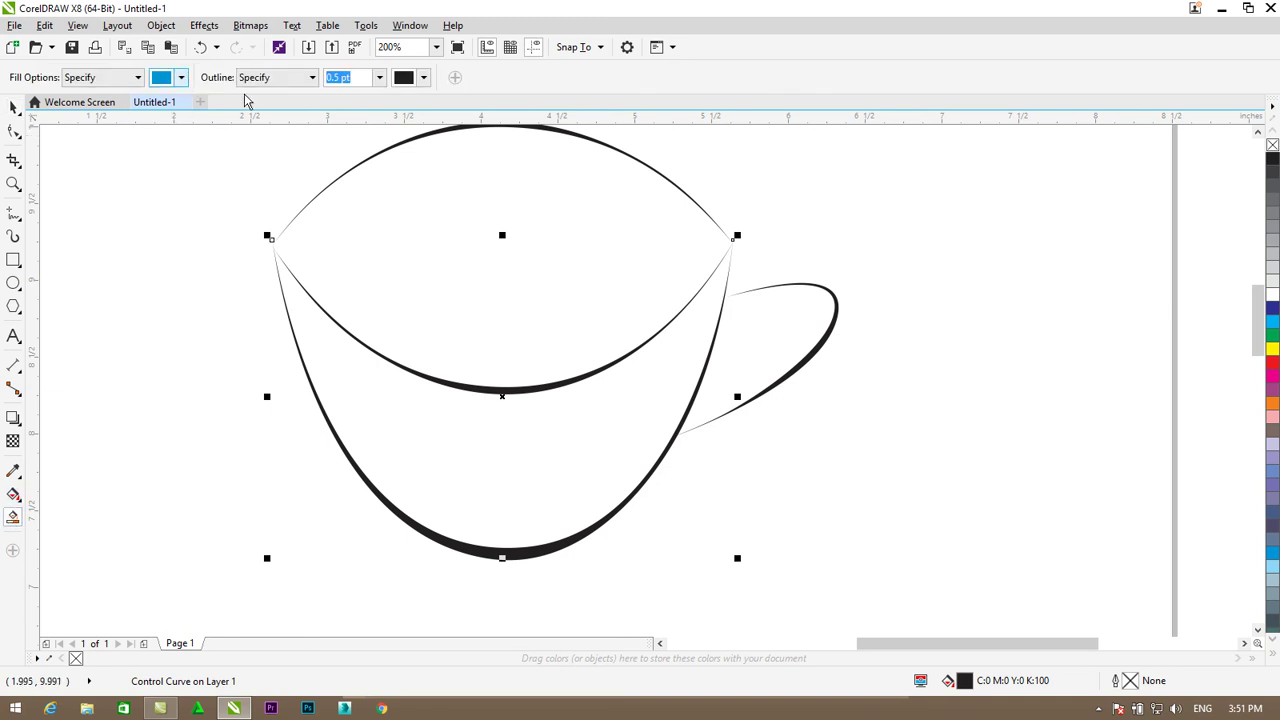
pyautogui.click(478, 477)
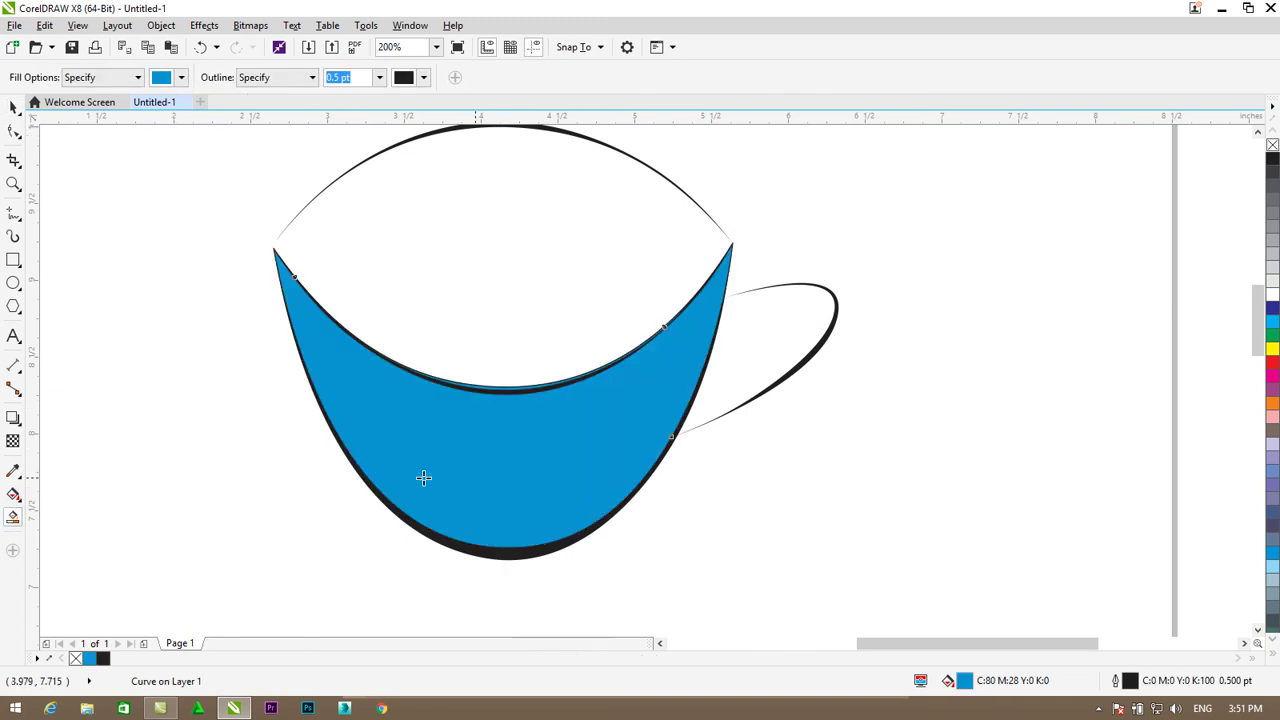
# Step: Apply a horizontal blue-to-white fountain fill to the cup's body, starting near its left side and ending beyond its right edge
pyautogui.click(13, 495)
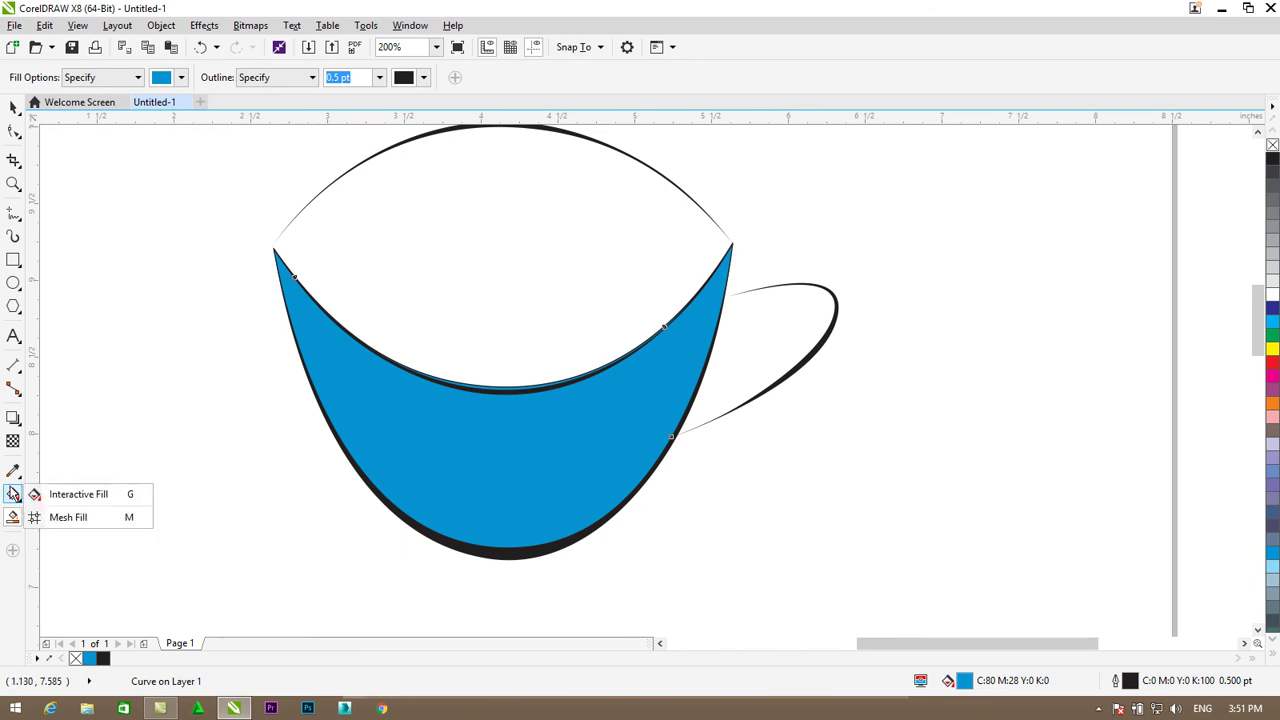
pyautogui.click(62, 494)
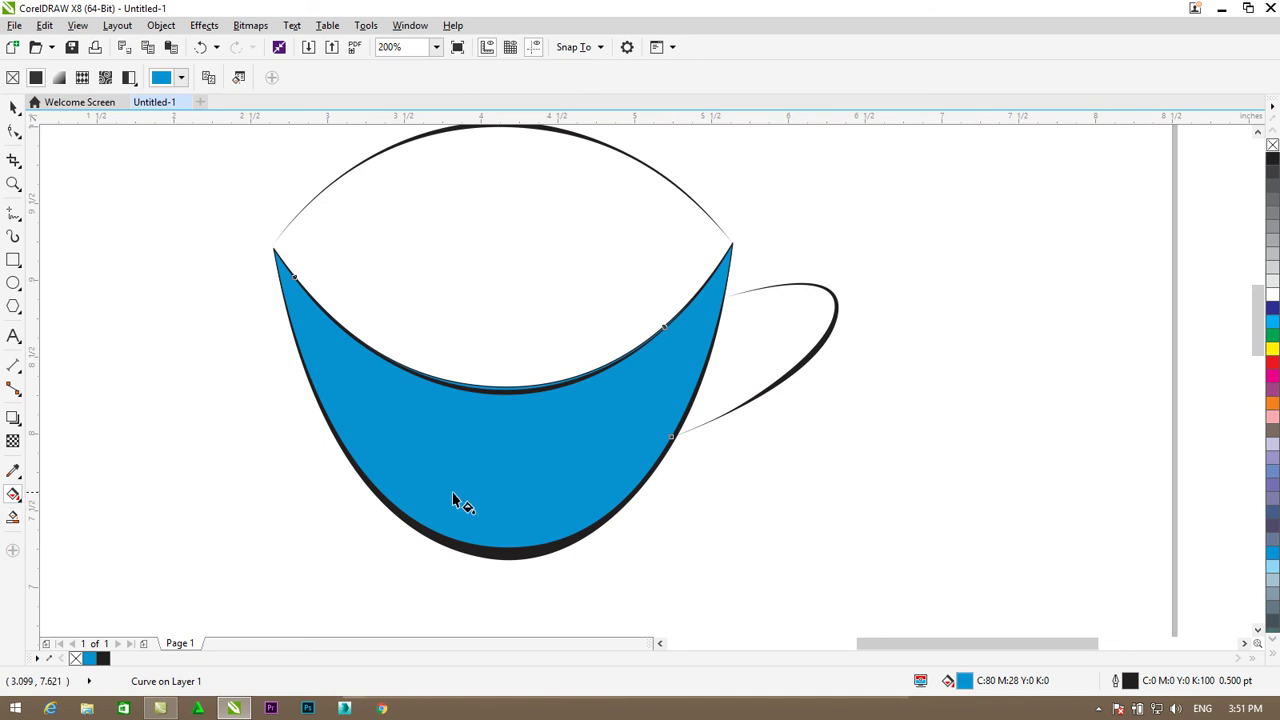
pyautogui.moveTo(595, 468); pyautogui.dragTo(837, 478)
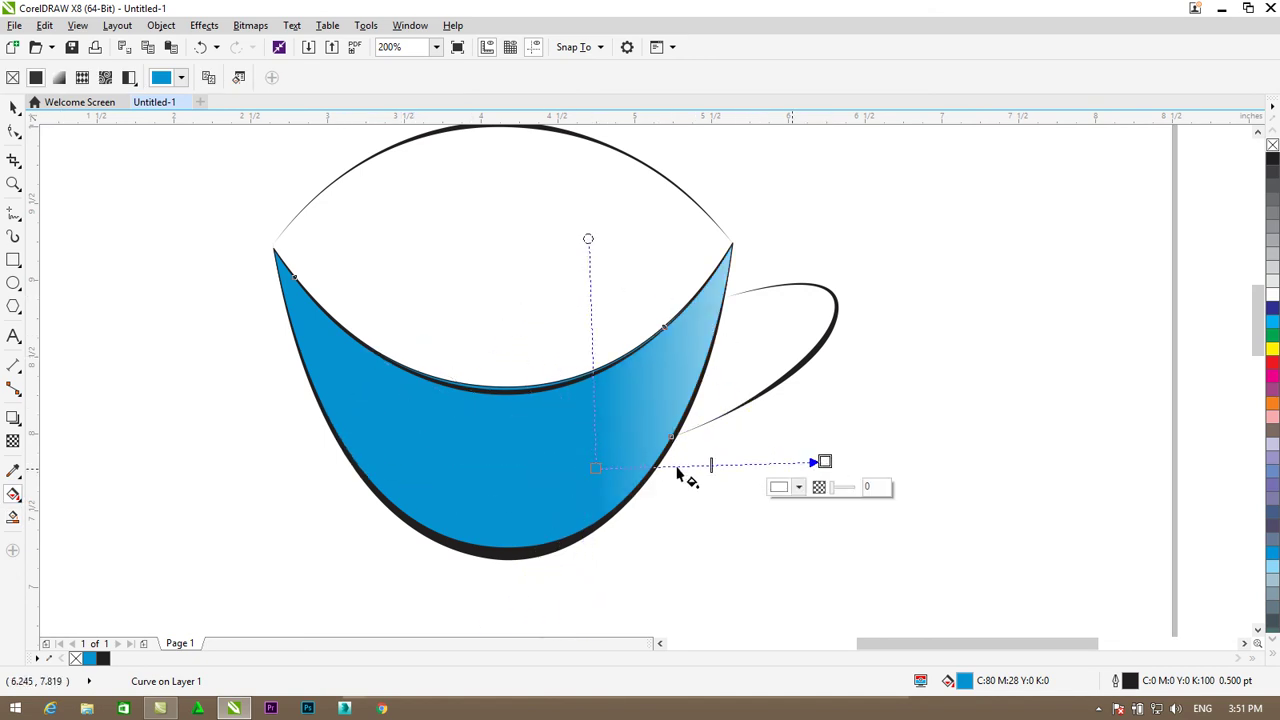
pyautogui.moveTo(595, 468); pyautogui.dragTo(401, 468)
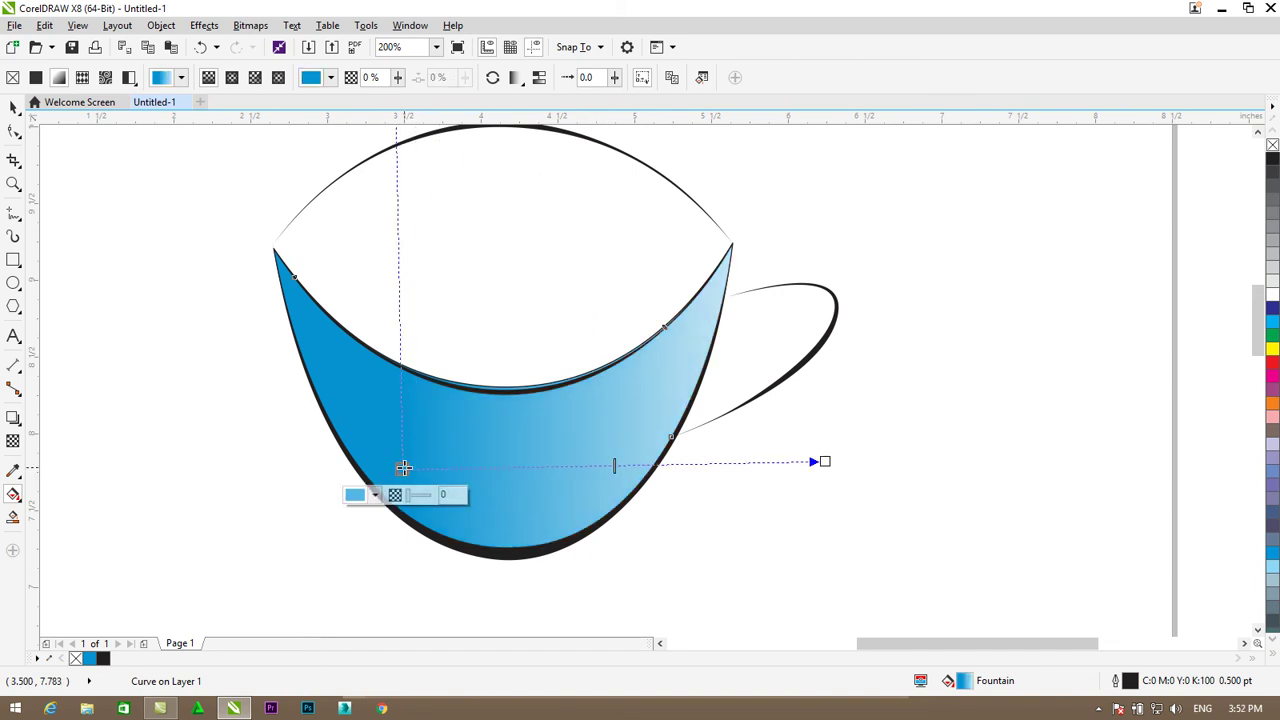
# Step: Try the conical, rectangular and elliptical fountain types on the cup's body and switch back to linear
pyautogui.click(255, 80)
pyautogui.click(278, 80)
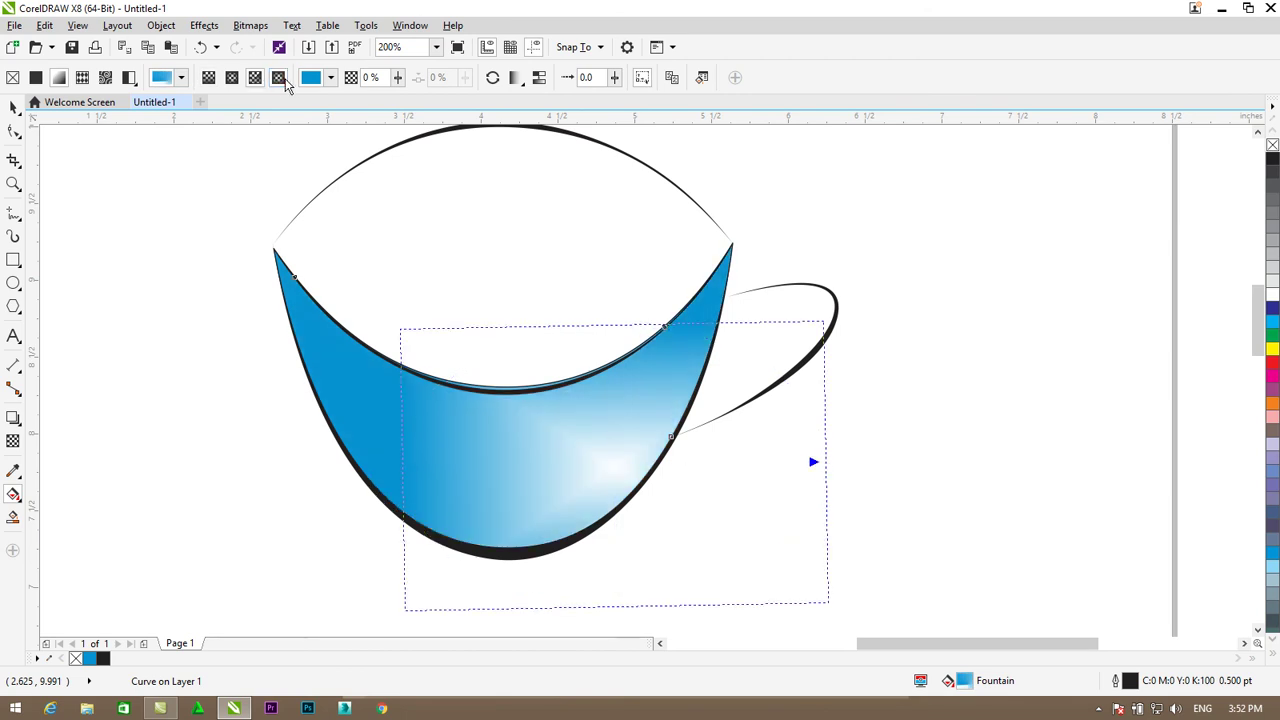
pyautogui.click(231, 80)
pyautogui.click(208, 80)
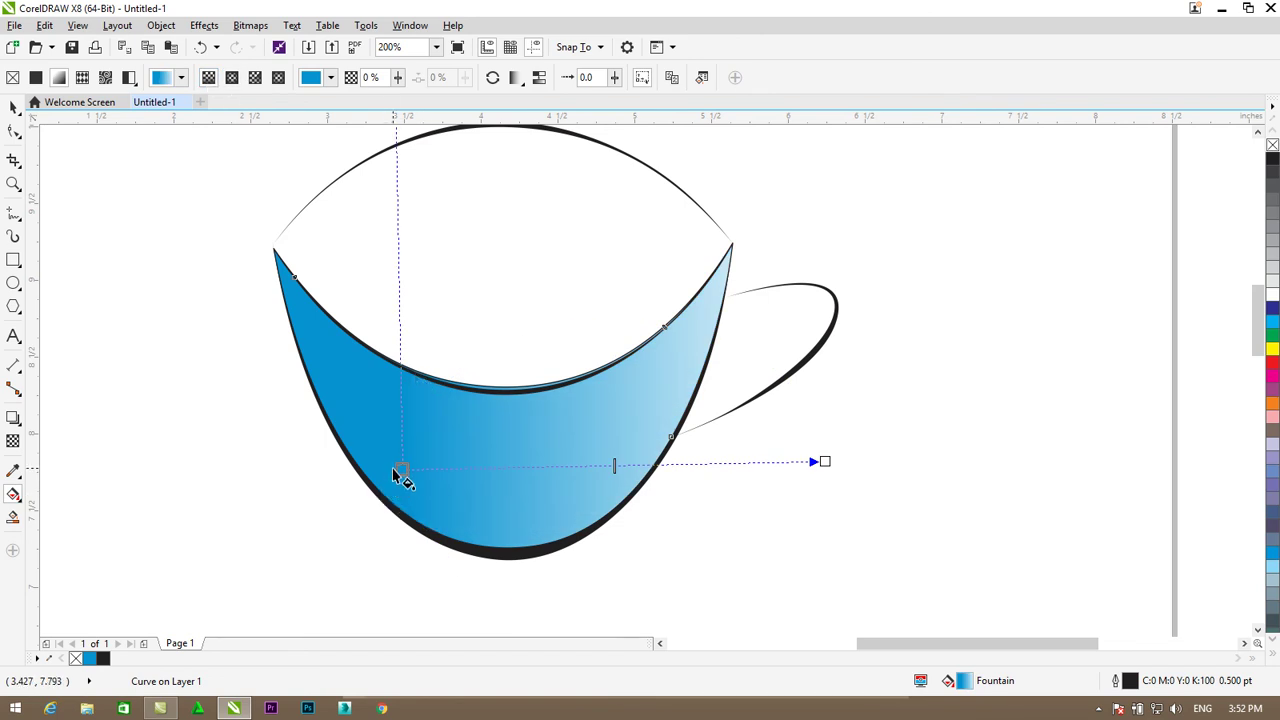
# Step: Lighten the body's gradient by extending its blue start beyond the cup's left side and shifting the gradient midpoint left
pyautogui.click(263, 460)
pyautogui.moveTo(263, 460); pyautogui.dragTo(175, 461)
pyautogui.click(500, 460)
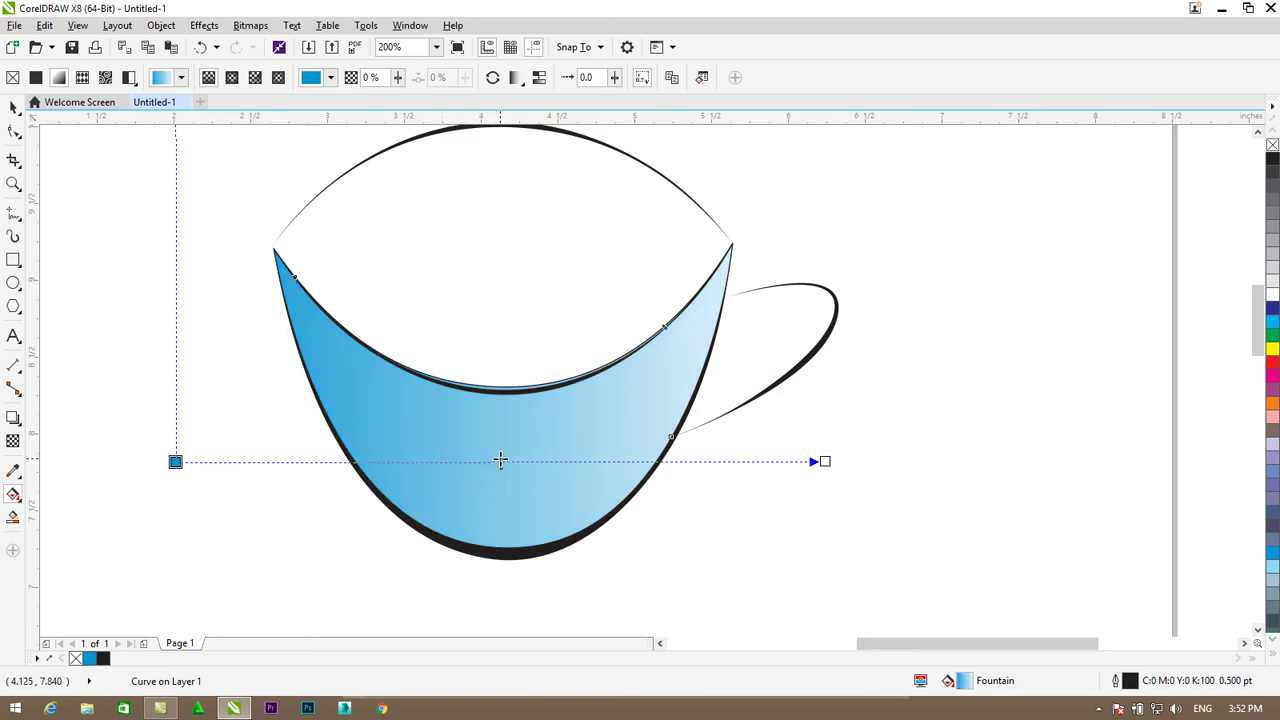
pyautogui.moveTo(398, 463); pyautogui.dragTo(398, 463)
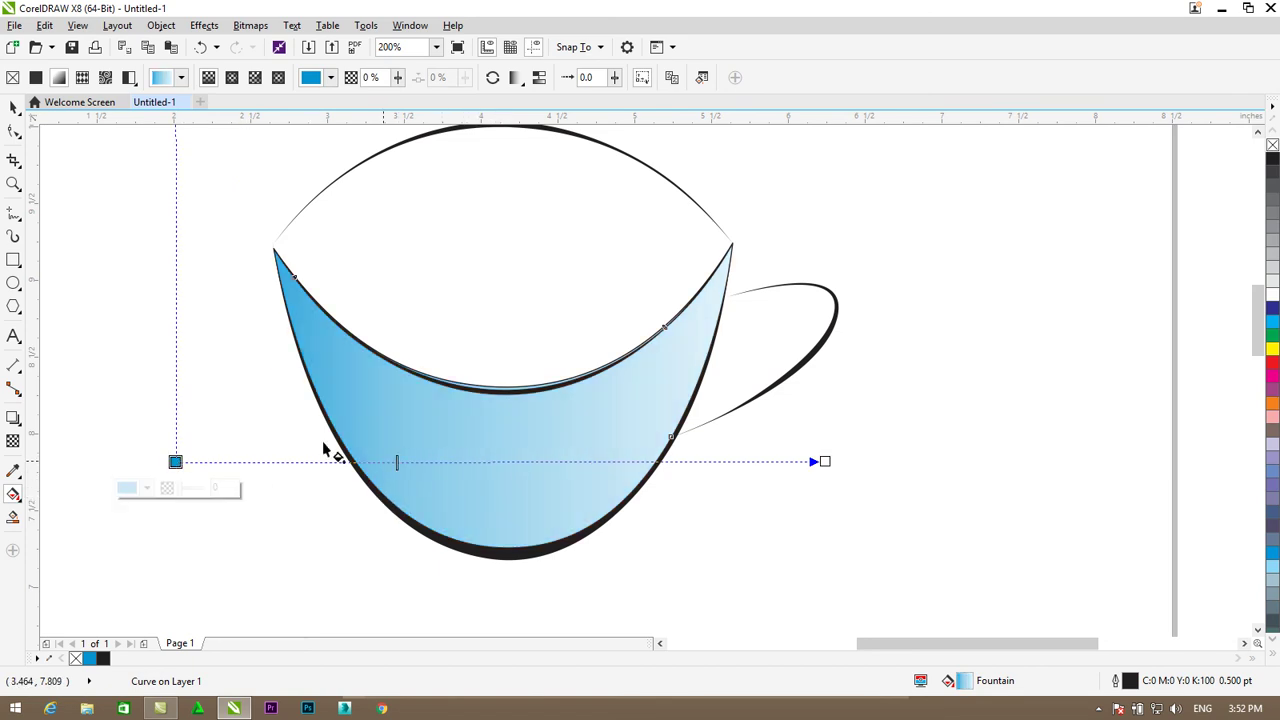
pyautogui.press('space')
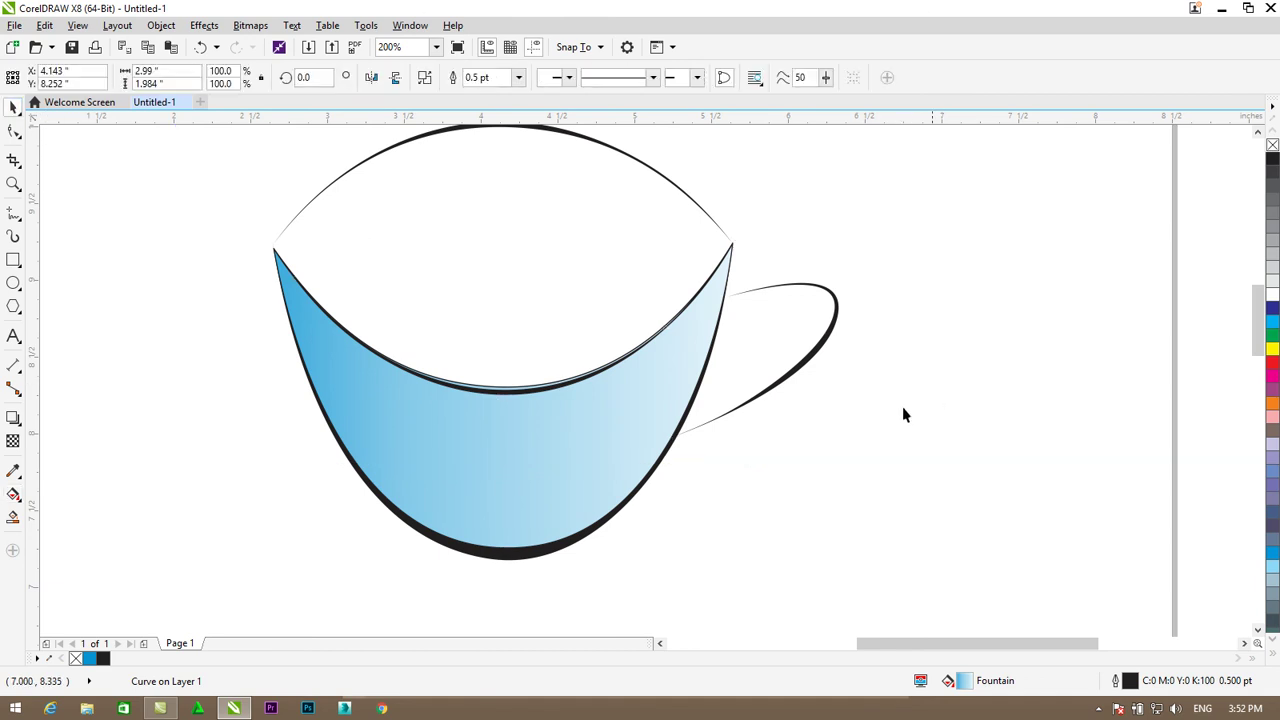
pyautogui.press('Escape')
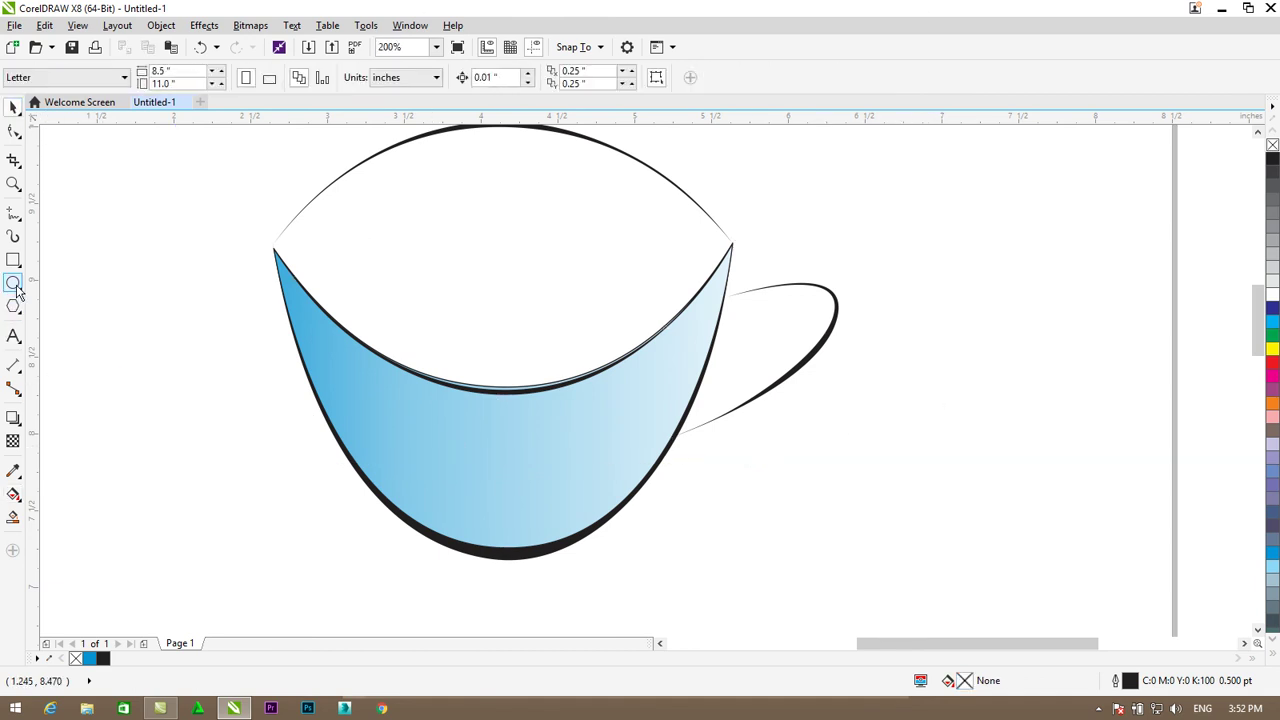
# Step: Set the default graphic outline to 4.0 pt and draw a red-outlined circle about 0.65 inches wide right of the cup's handle
pyautogui.click(15, 287)
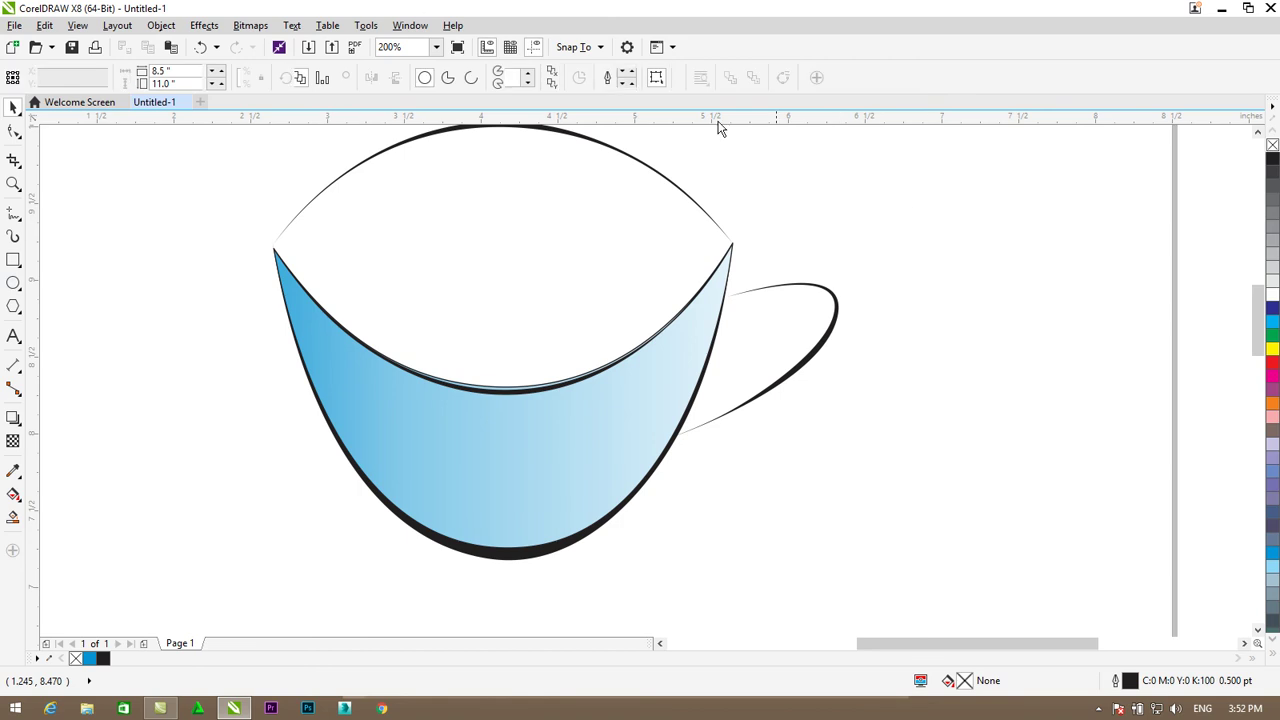
pyautogui.click(672, 78)
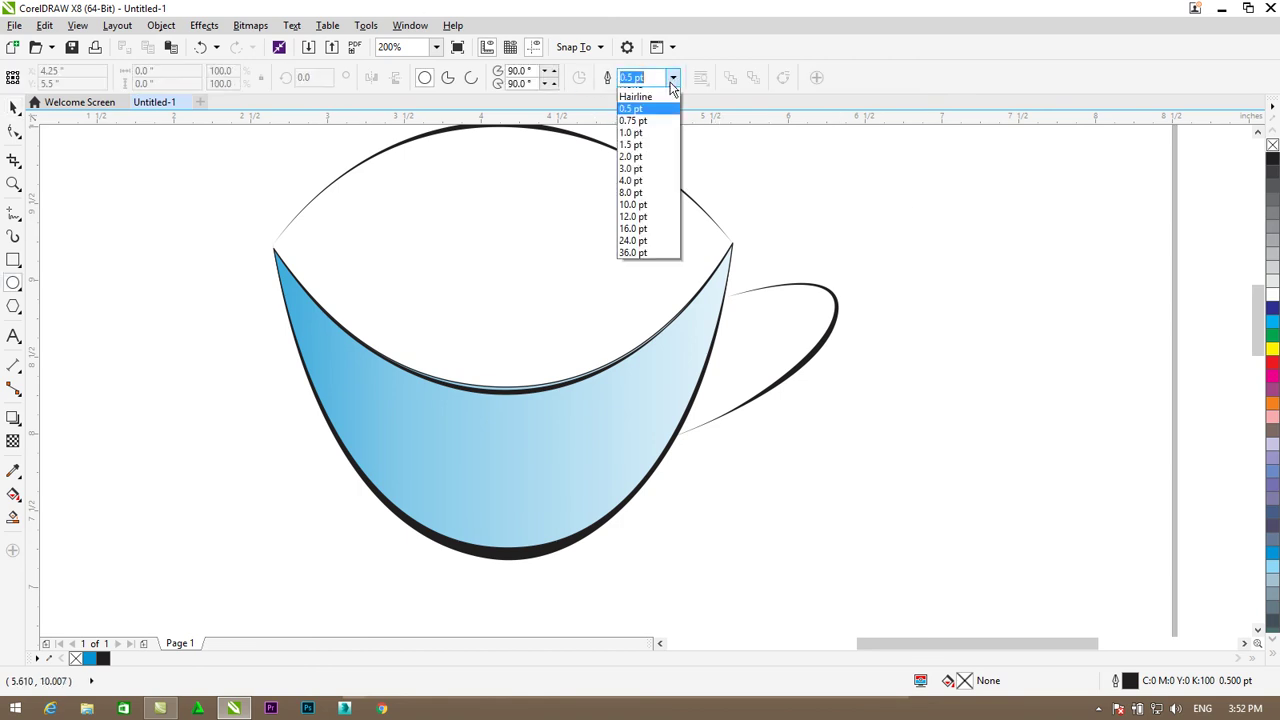
pyautogui.click(663, 189)
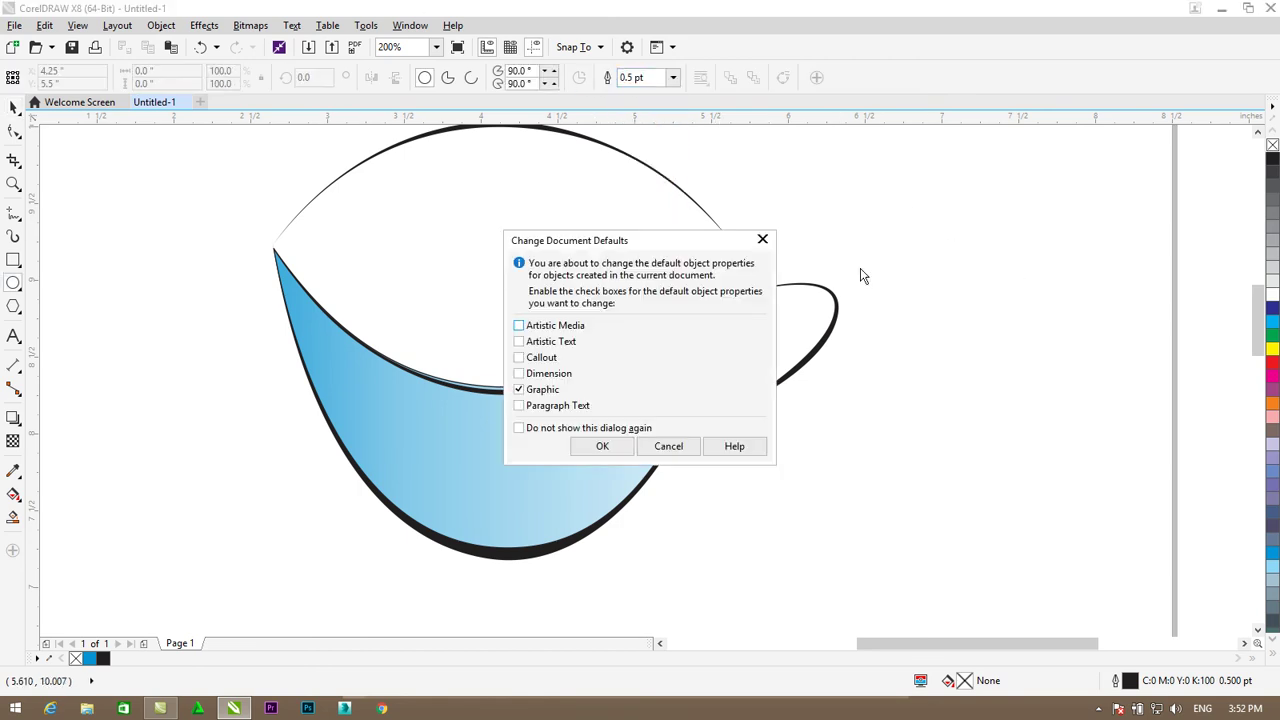
pyautogui.click(601, 447)
pyautogui.moveTo(960, 288); pyautogui.dragTo(1065, 395)
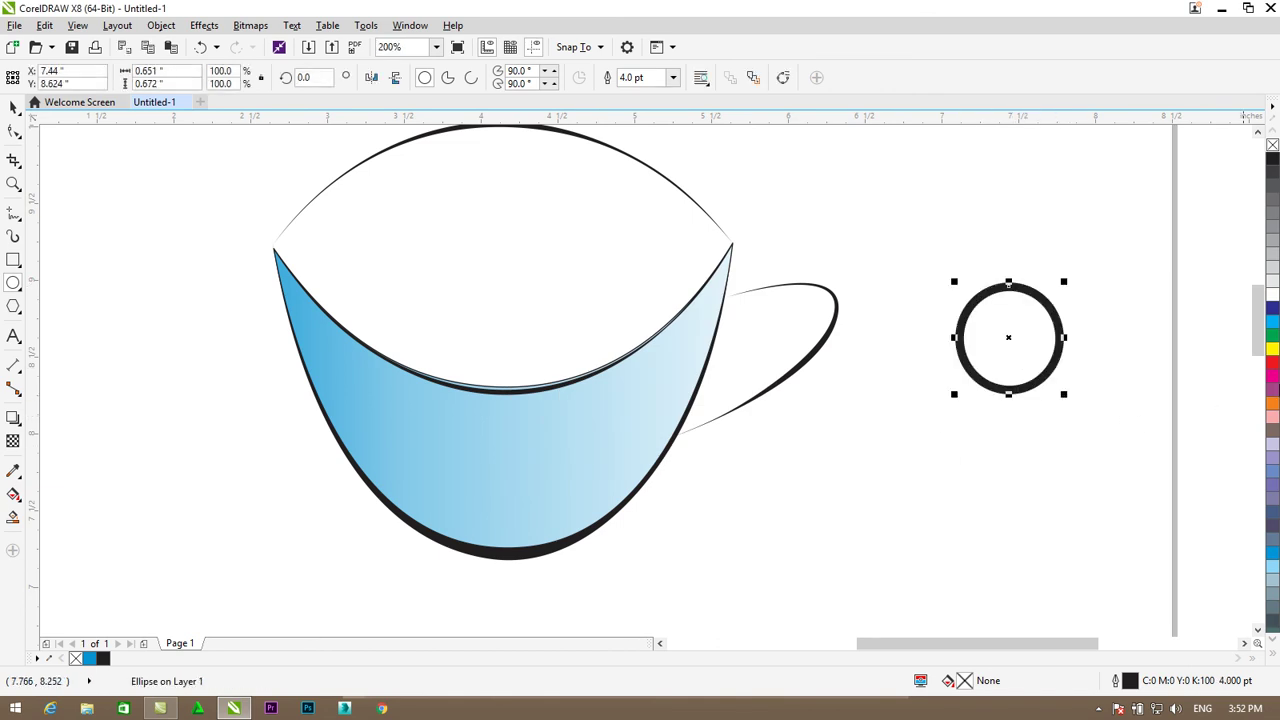
pyautogui.rightClick(1273, 371)
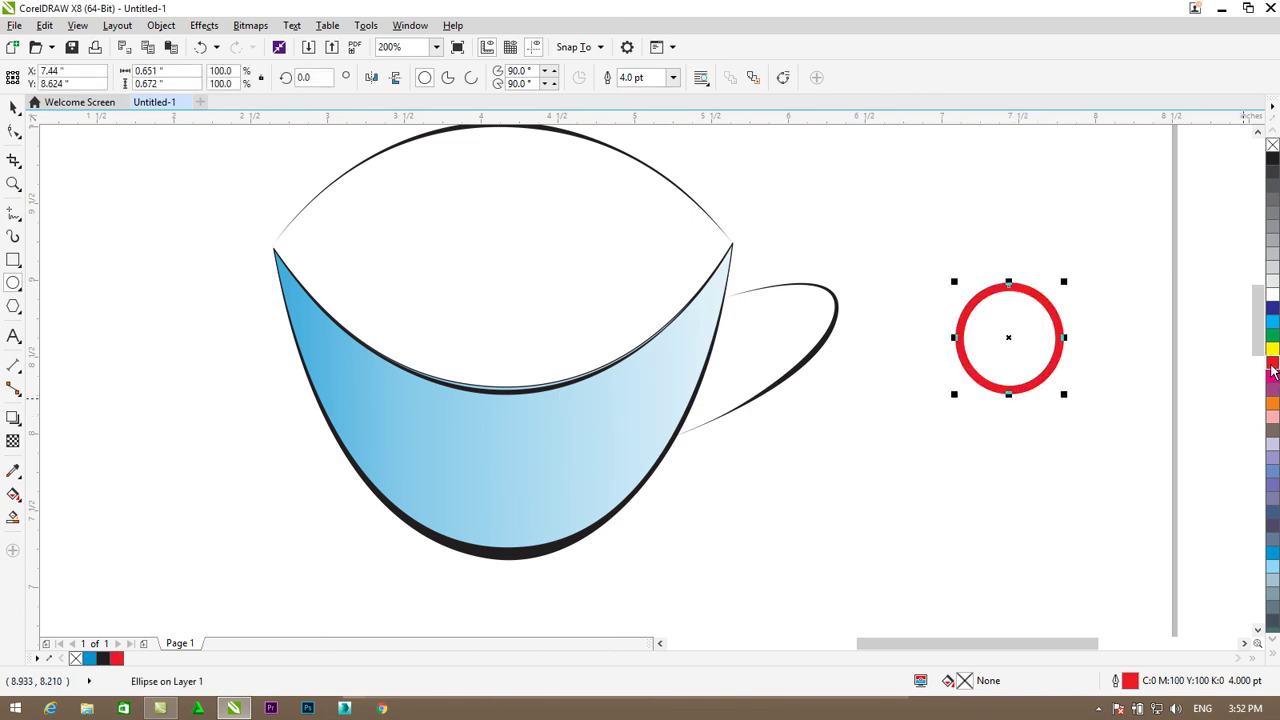
# Step: Scale the red circle down to about 76% and place it at the centre of the cup's blue body
pyautogui.click(14, 108)
pyautogui.moveTo(1064, 282); pyautogui.dragTo(1045, 309)
pyautogui.moveTo(988, 356); pyautogui.dragTo(505, 459)
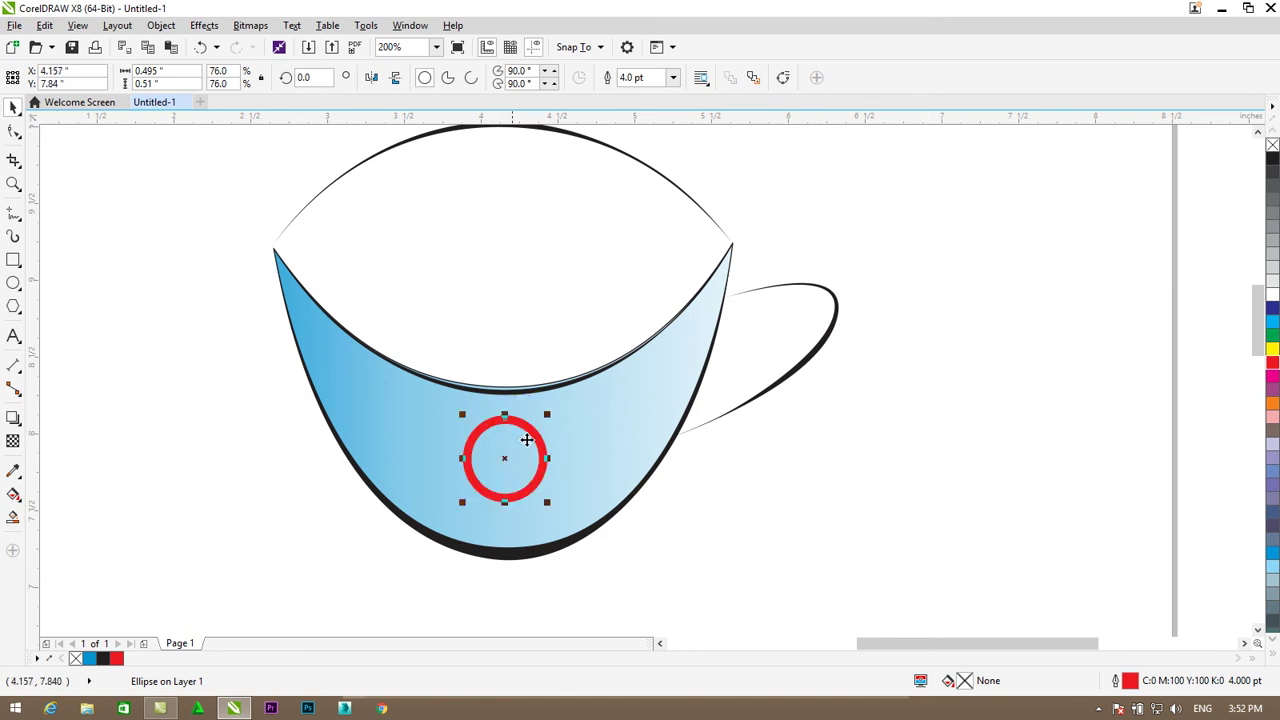
# Step: Set the red circle's outline width to 3.0 pt and deselect it
pyautogui.click(673, 78)
pyautogui.click(631, 178)
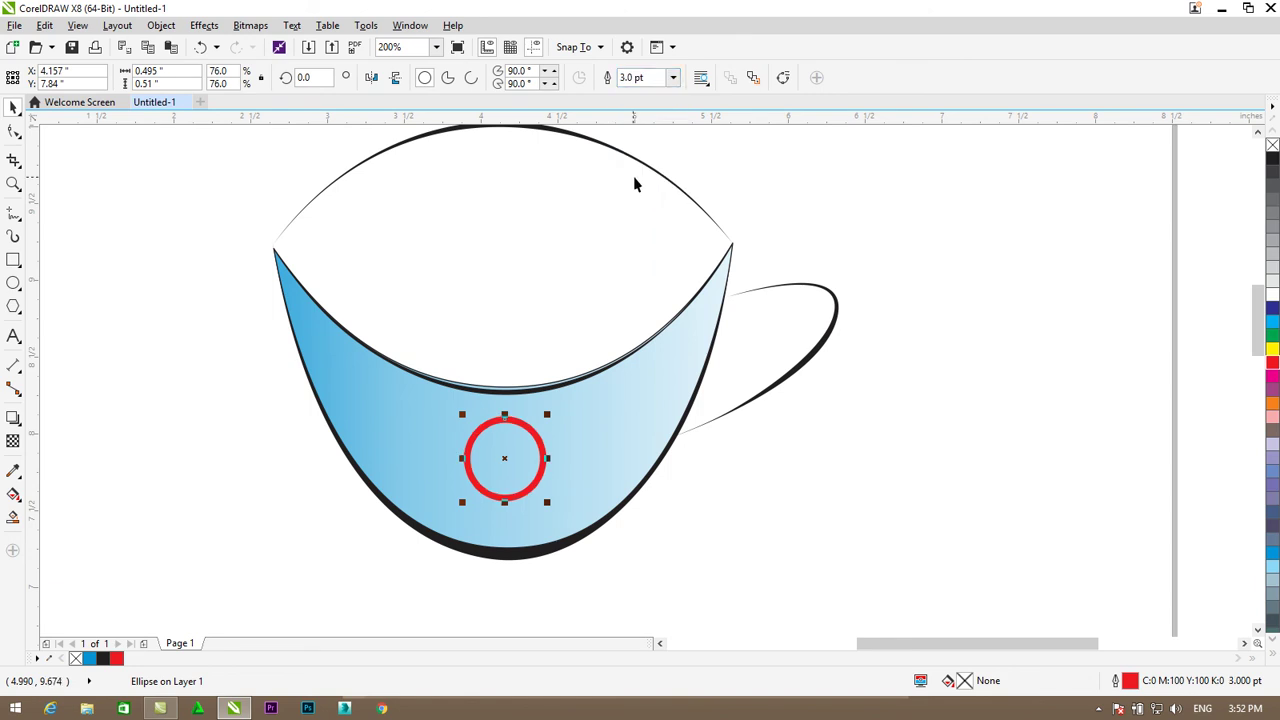
pyautogui.click(865, 410)
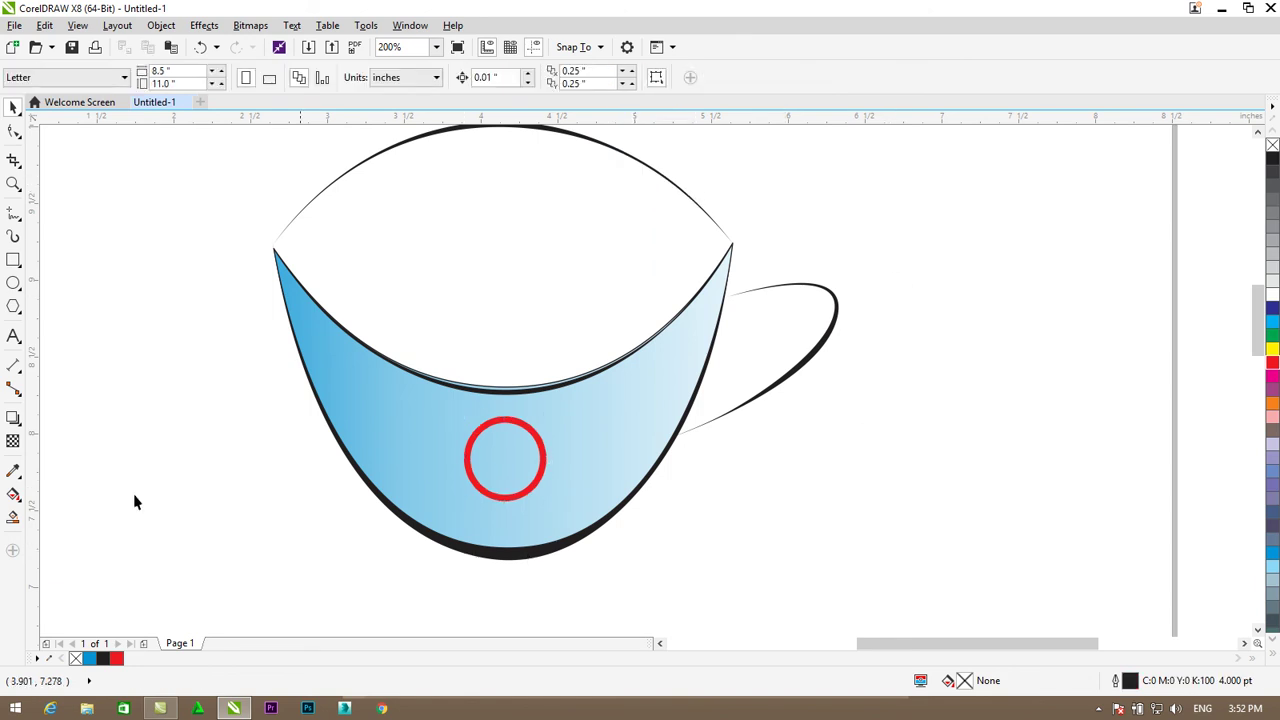
# Step: Add the artistic text "H" to the right of the cup's handle and make it bold
pyautogui.click(14, 337)
pyautogui.click(948, 304)
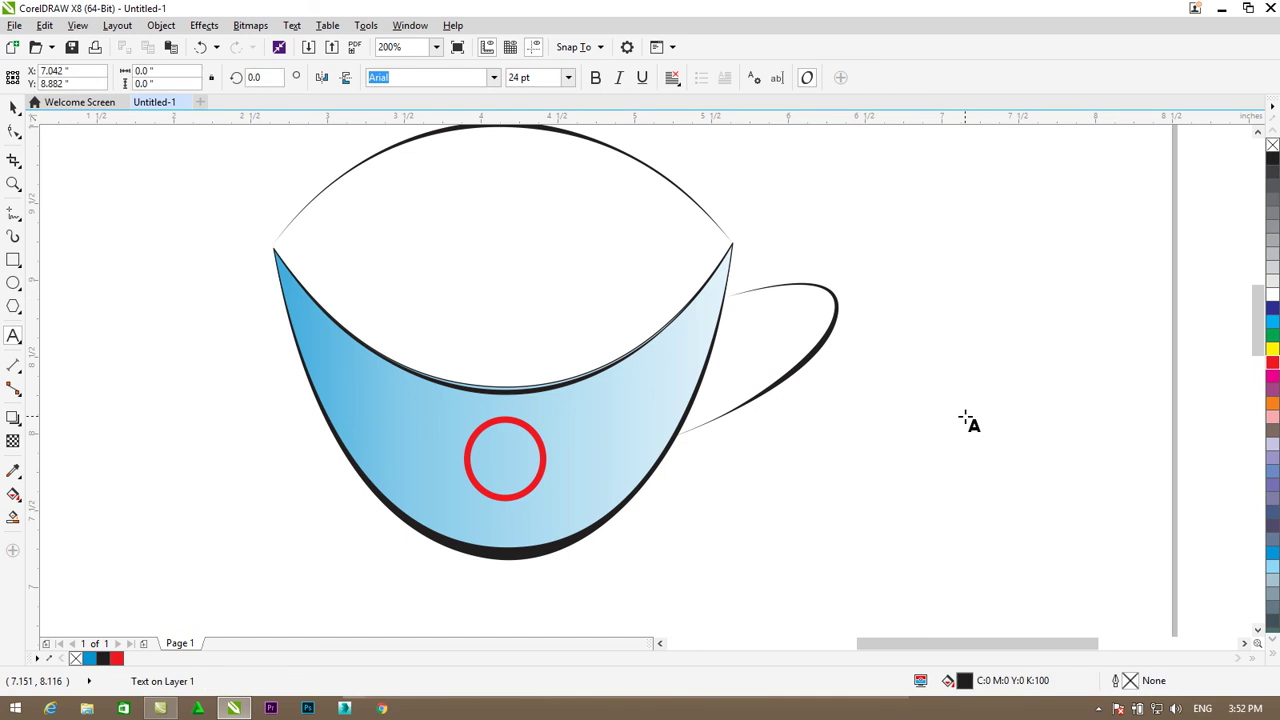
pyautogui.write('H')
pyautogui.press('Escape')
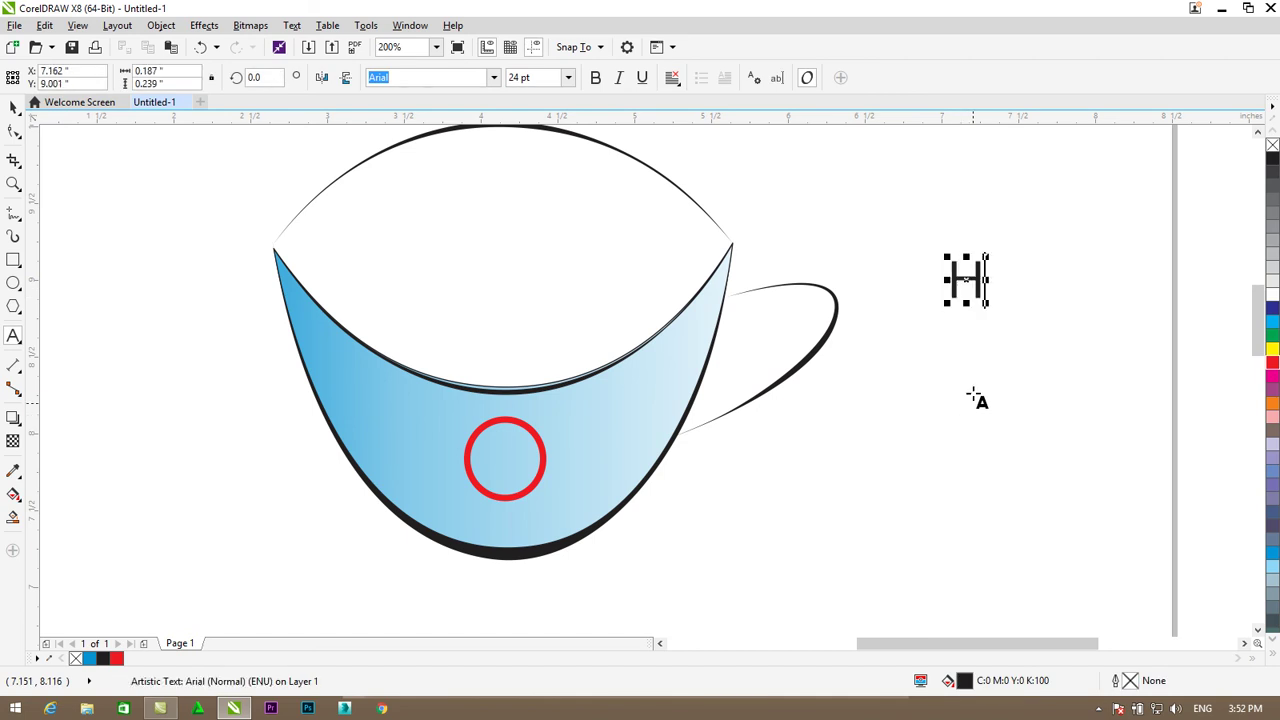
pyautogui.click(597, 84)
pyautogui.hotkey('ctrl', 'b')
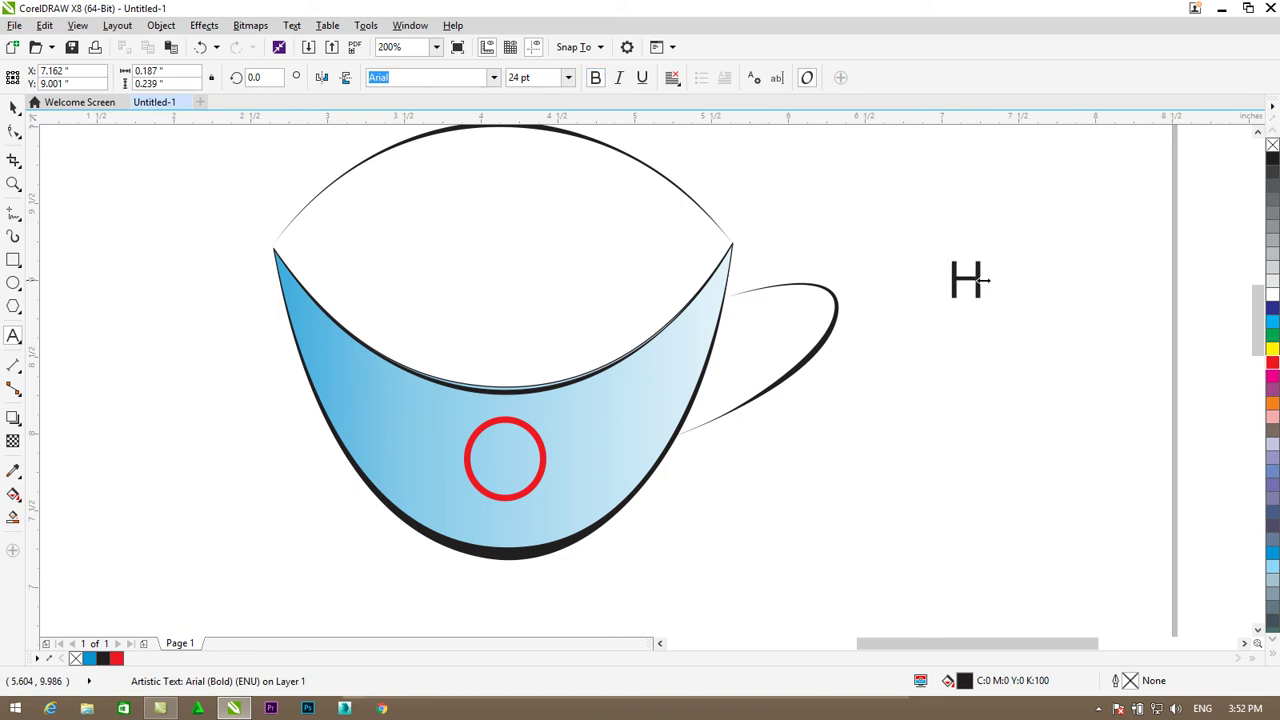
pyautogui.moveTo(975, 283); pyautogui.dragTo(941, 283)
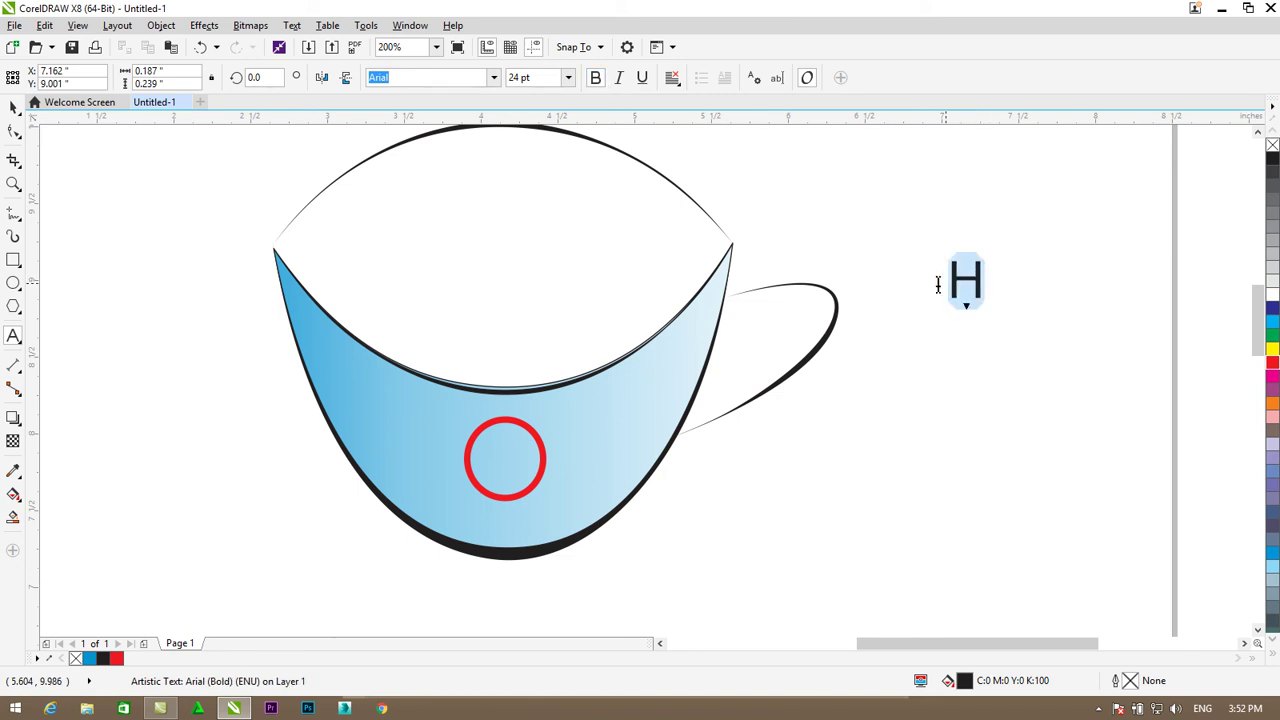
pyautogui.click(594, 80)
pyautogui.click(594, 80)
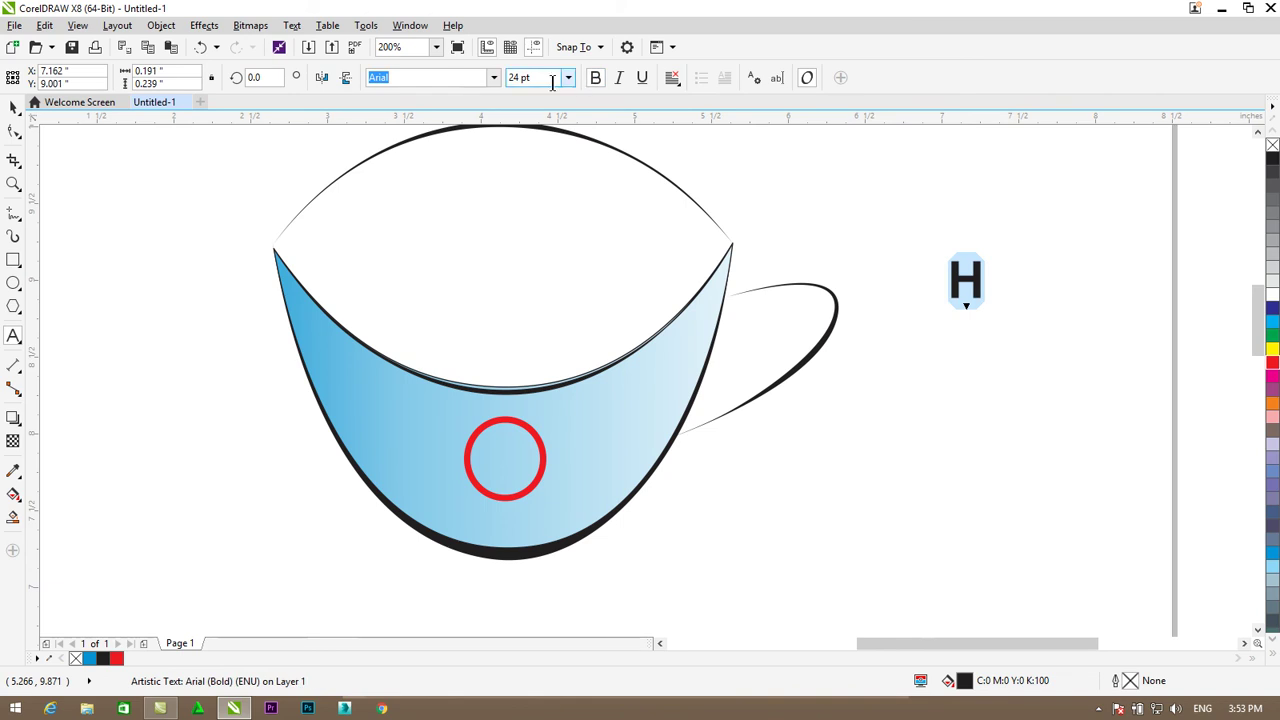
# Step: Set the letter H in the Brush Script MT font and fill it red
pyautogui.click(492, 79)
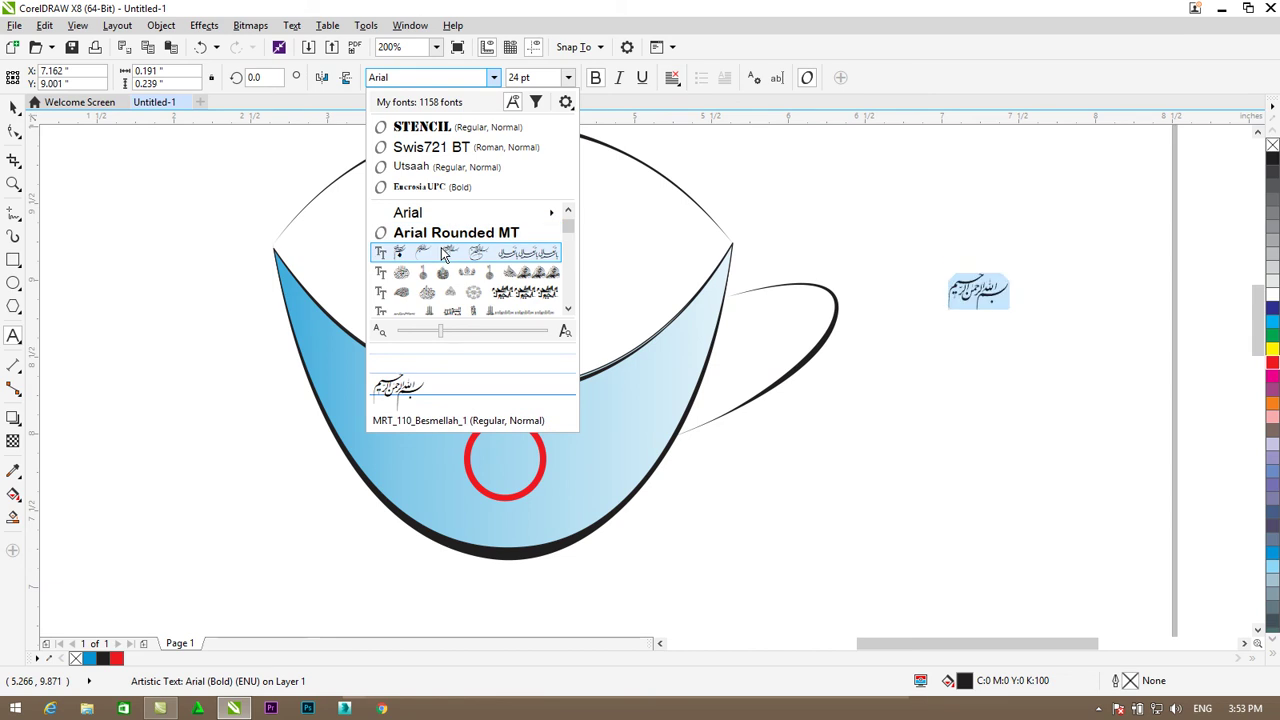
pyautogui.scroll(-3, 453, 297)
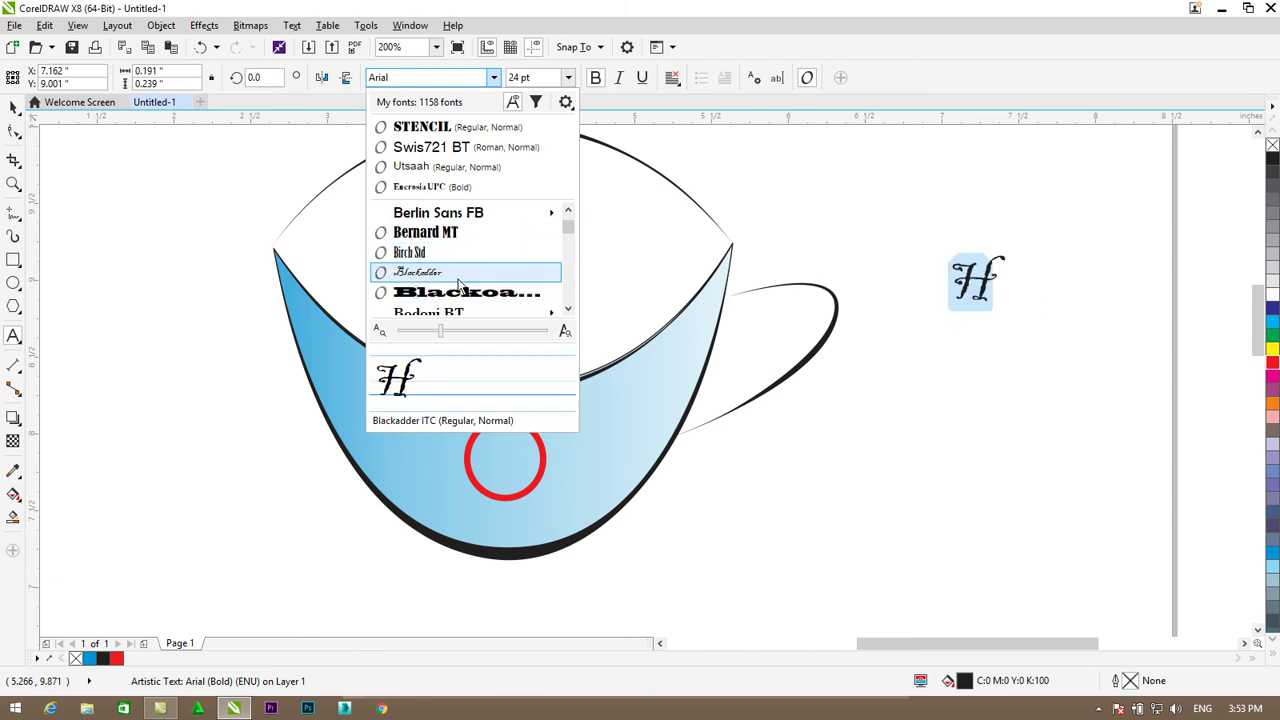
pyautogui.scroll(-2, 455, 285)
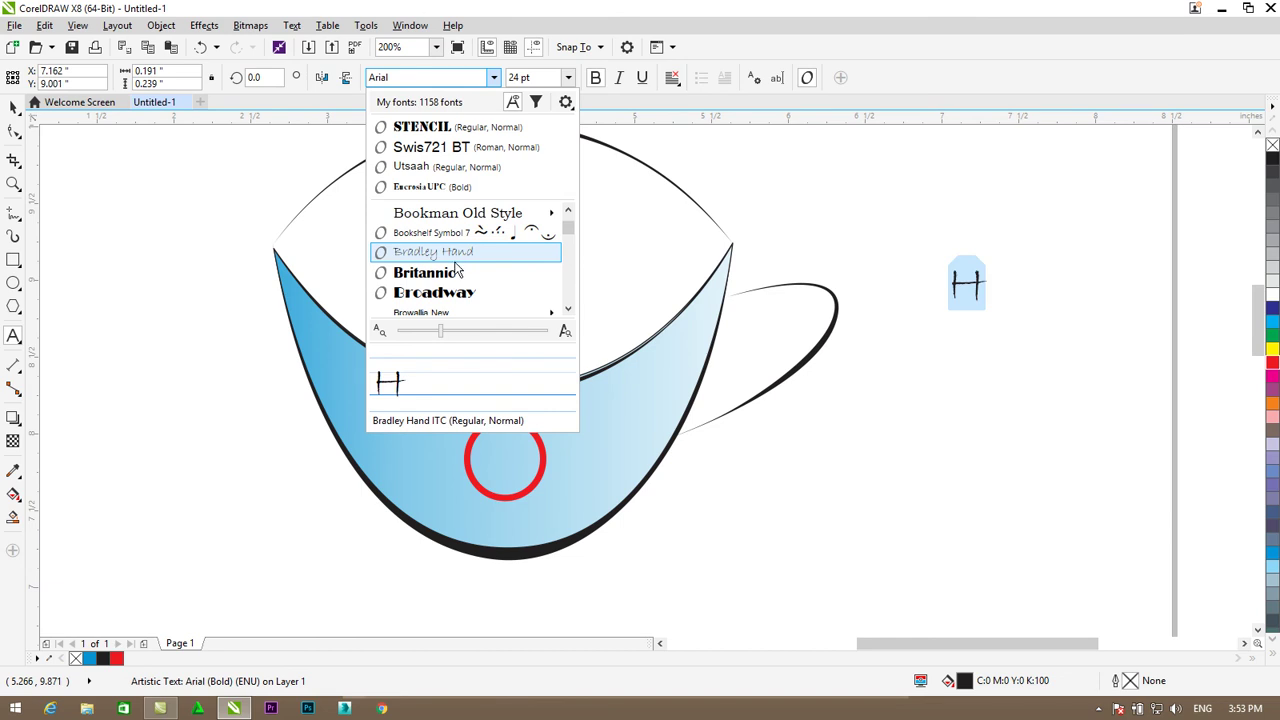
pyautogui.moveTo(503, 218)
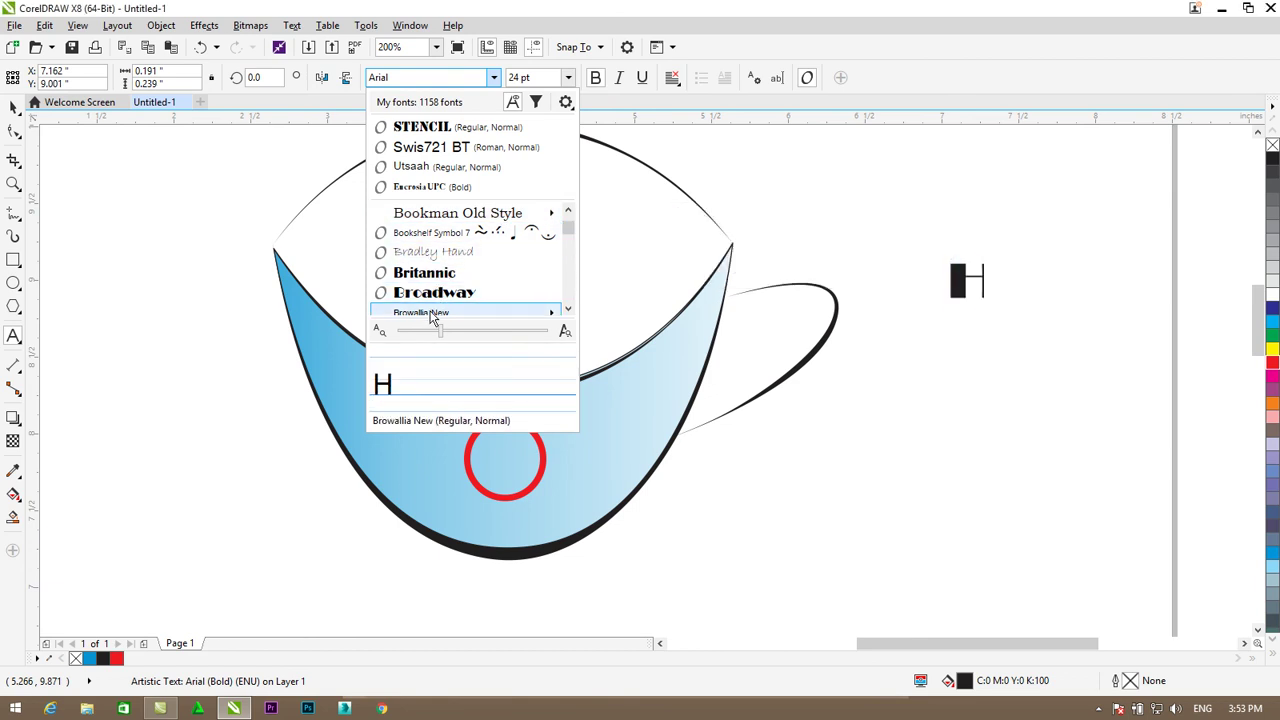
pyautogui.scroll(-2, 493, 297)
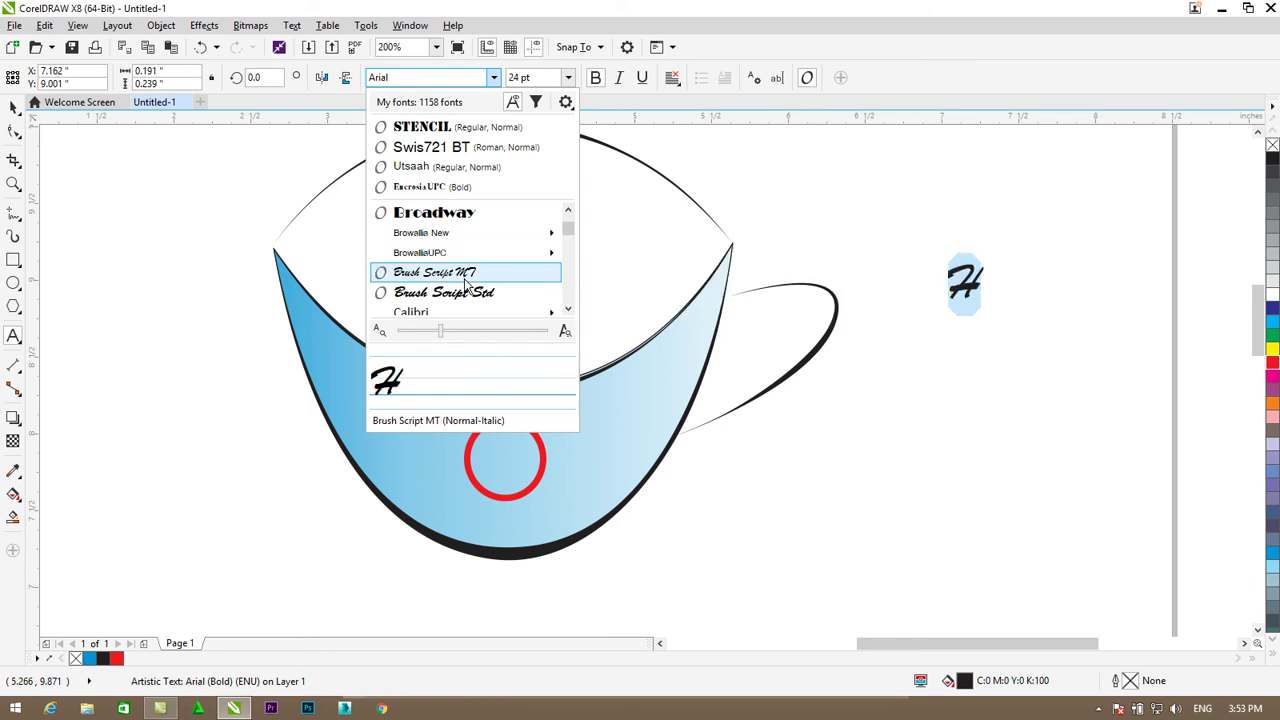
pyautogui.click(465, 280)
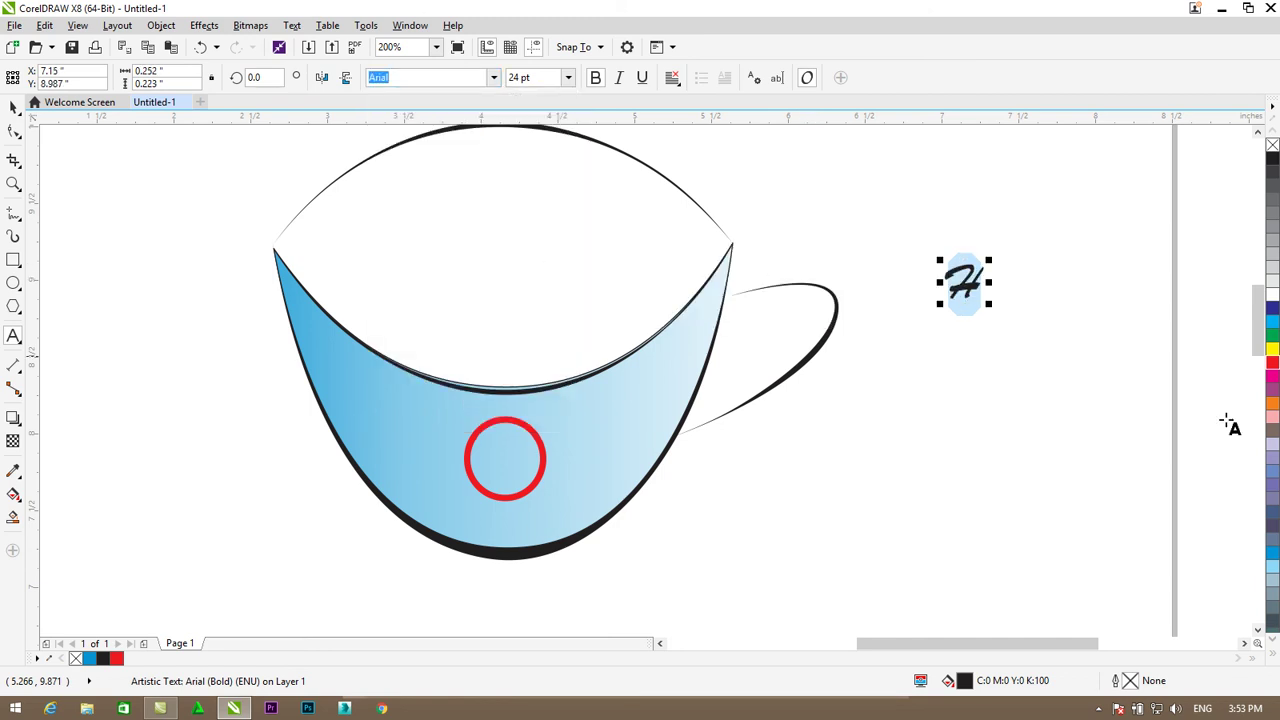
pyautogui.click(1272, 368)
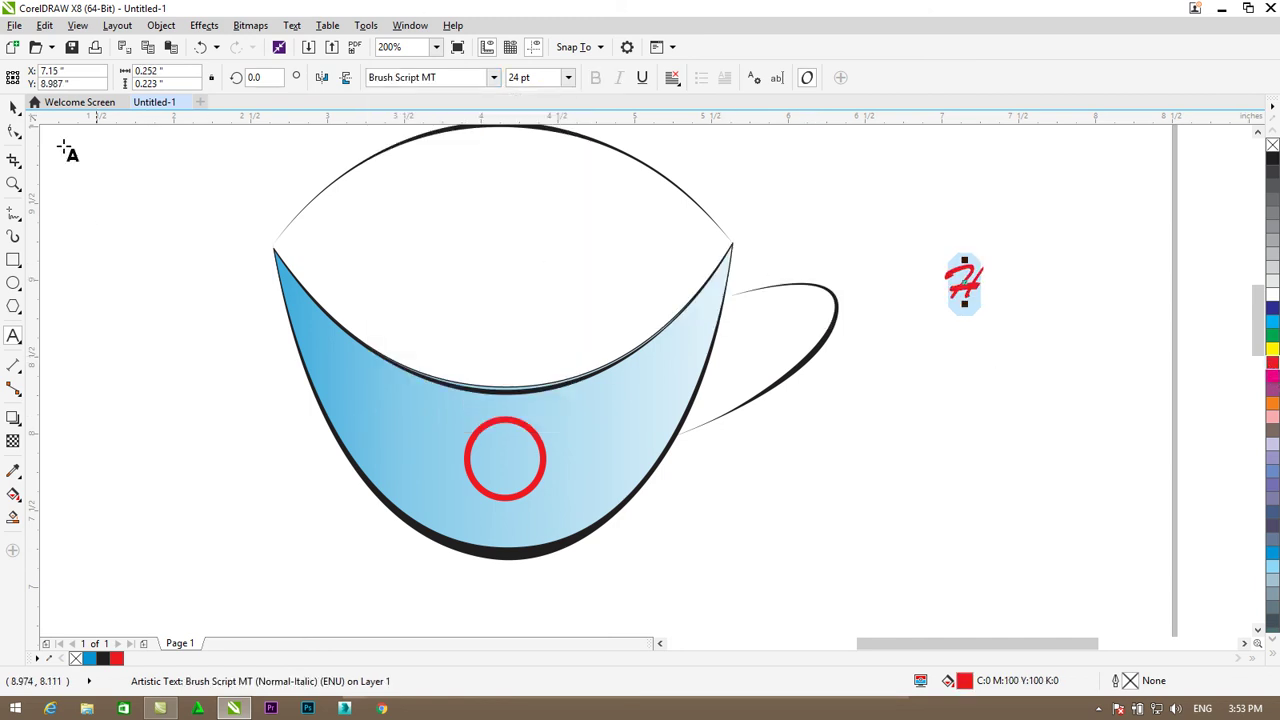
# Step: Move the red H to the centre of the red circle and enlarge it to about 28 pt
pyautogui.click(13, 106)
pyautogui.moveTo(965, 282); pyautogui.dragTo(518, 441)
pyautogui.scroll(1, 518, 441)
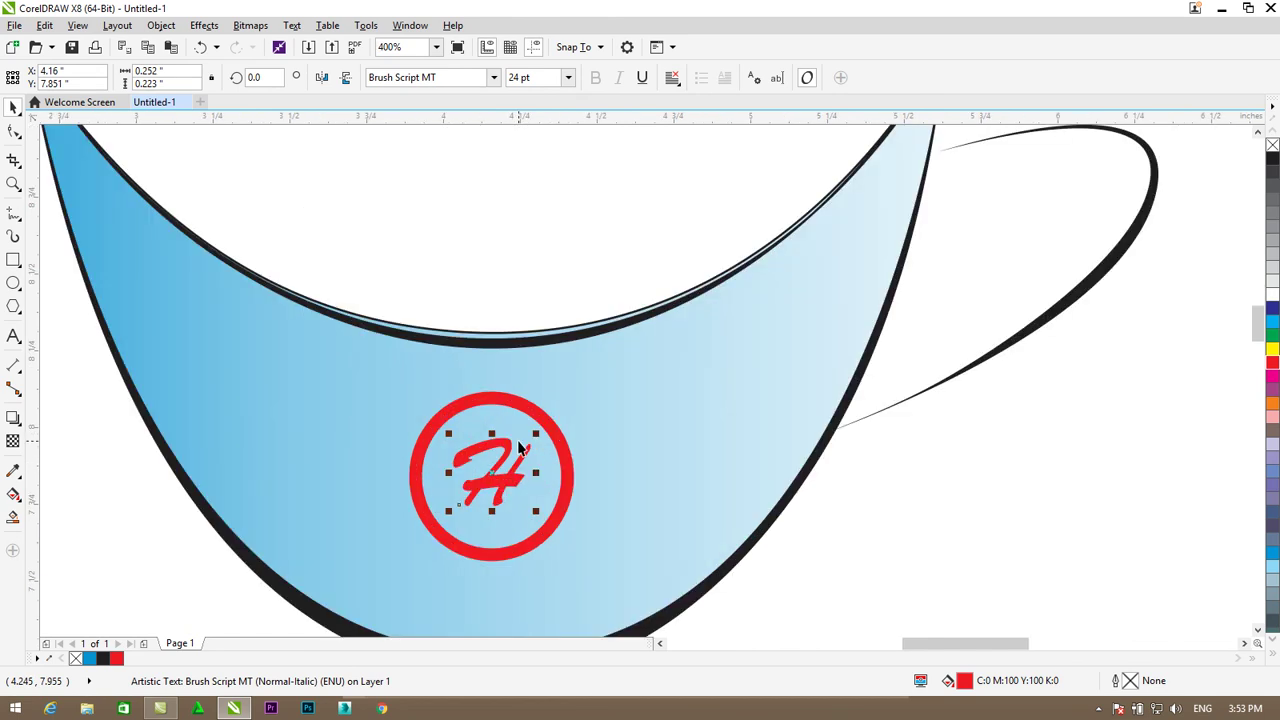
pyautogui.scroll(1, 517, 440)
pyautogui.moveTo(552, 429); pyautogui.dragTo(577, 413)
pyautogui.moveTo(474, 510); pyautogui.dragTo(471, 527)
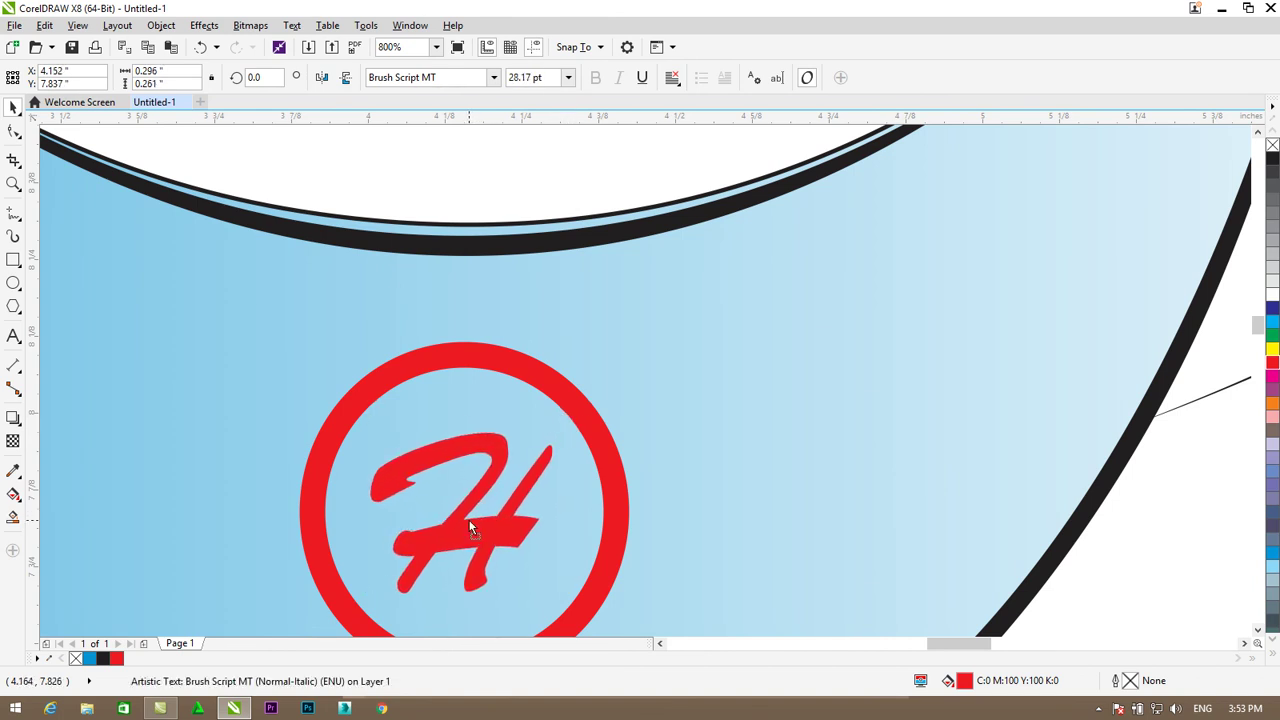
pyautogui.press('Escape')
pyautogui.scroll(-5, 1105, 521)
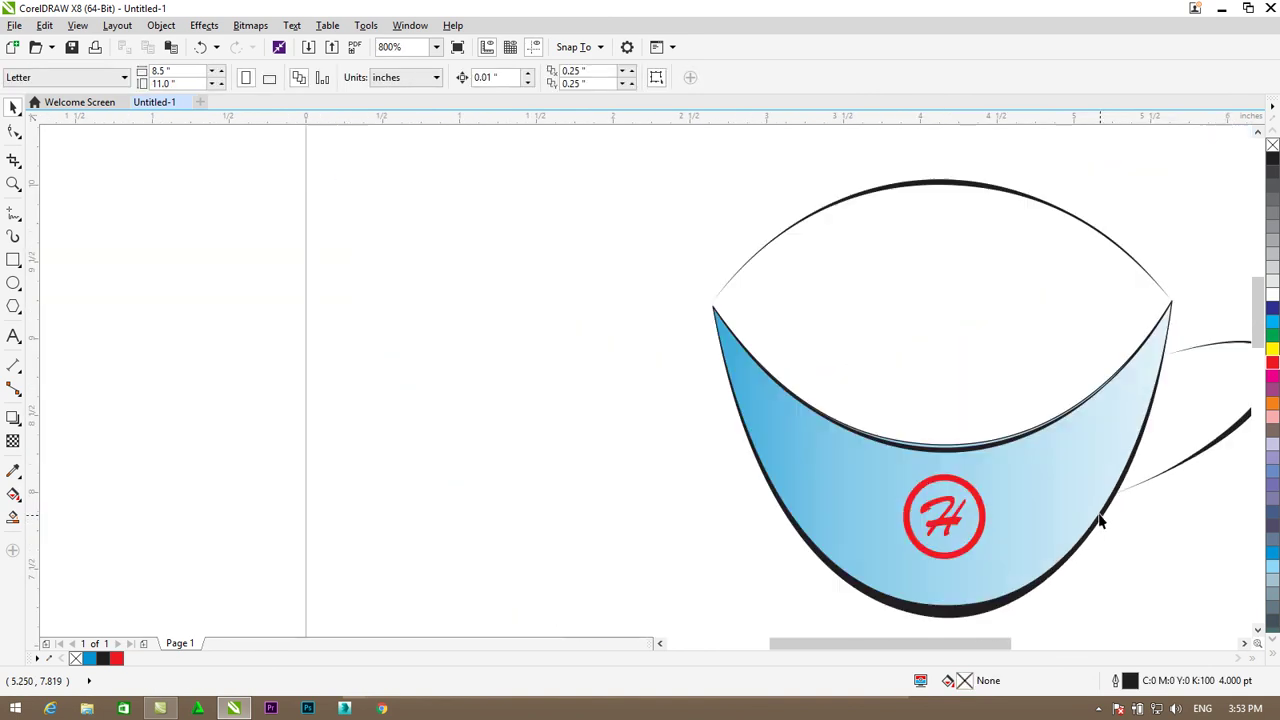
# Step: Shift the cup's upper rim stroke slightly downward and deselect it
pyautogui.click(1245, 643)
pyautogui.click(1245, 643)
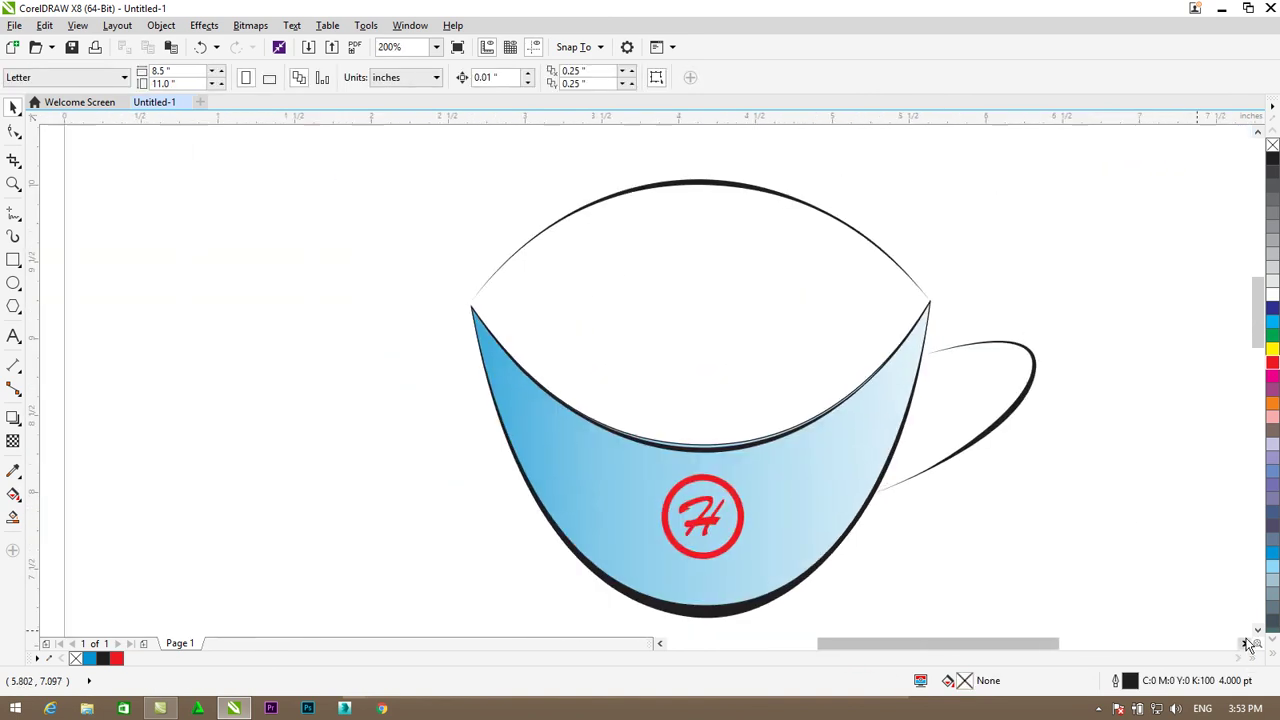
pyautogui.click(1245, 643)
pyautogui.scroll(-2, 1105, 495)
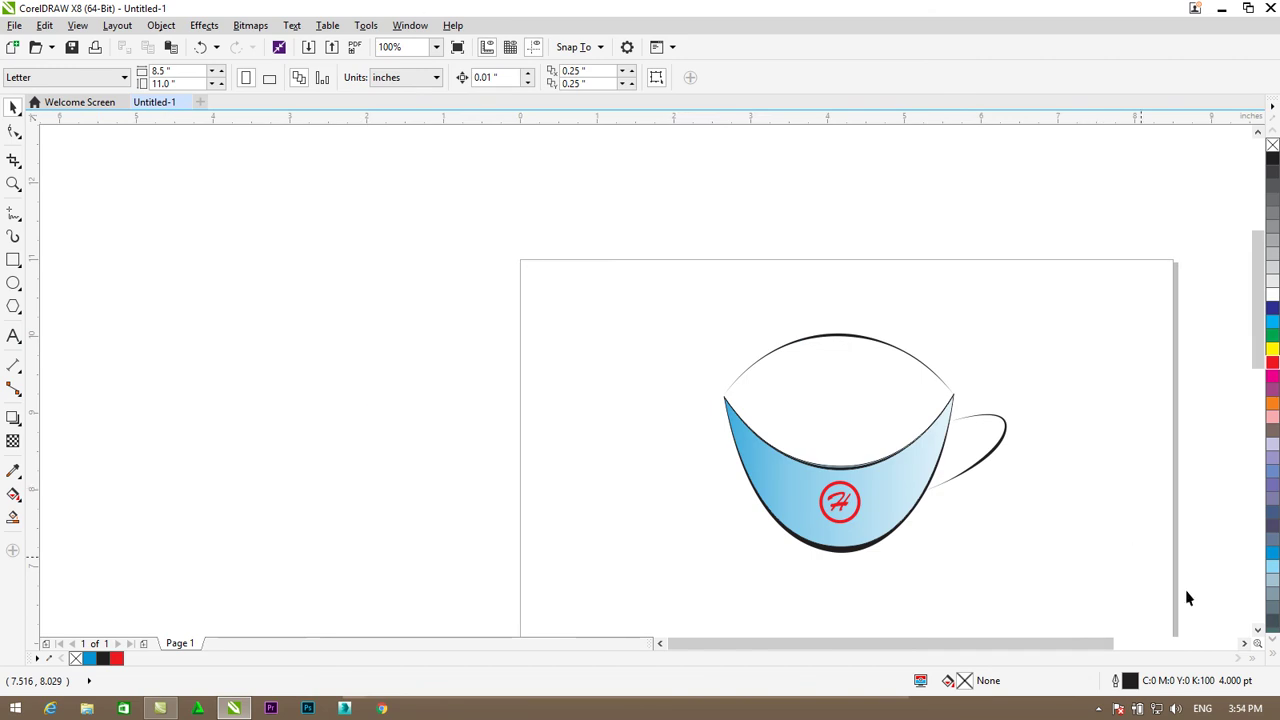
pyautogui.moveTo(1258, 352)
pyautogui.mouseDown()
pyautogui.moveTo(1258, 392)
pyautogui.moveTo(1247, 356)
pyautogui.mouseUp()
pyautogui.click(1245, 643)
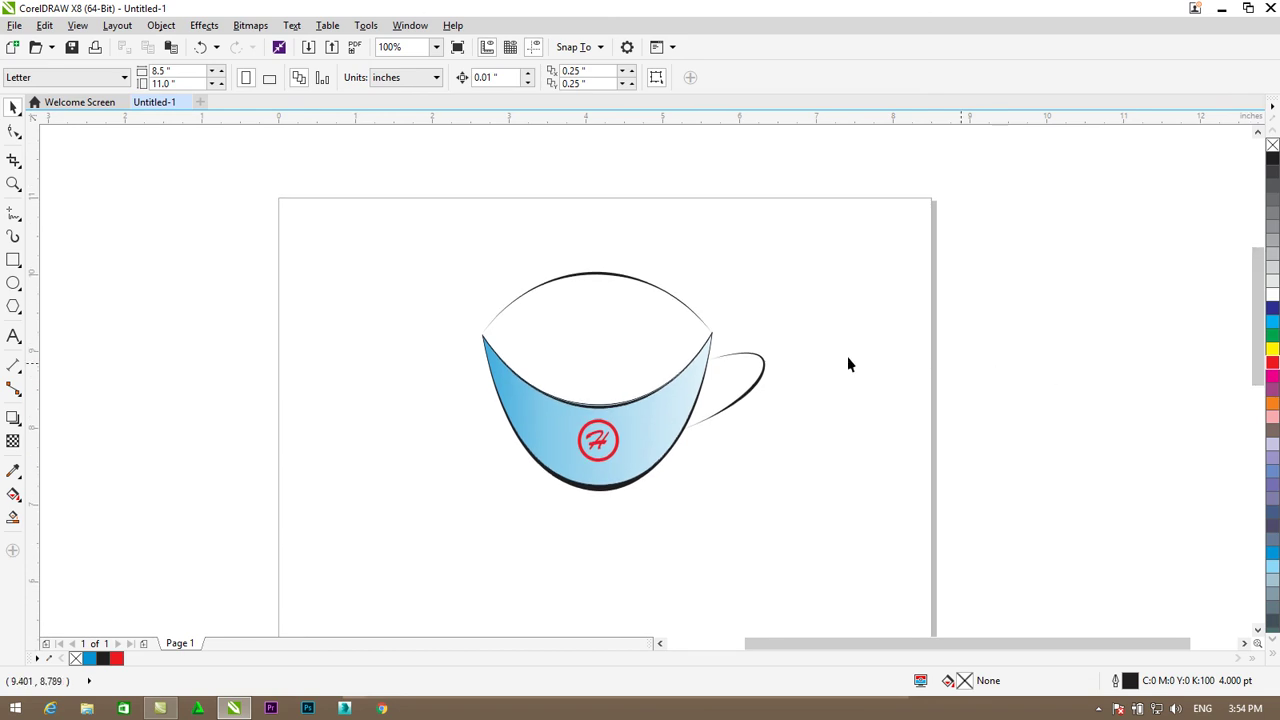
pyautogui.click(607, 275)
pyautogui.moveTo(607, 274); pyautogui.dragTo(607, 276)
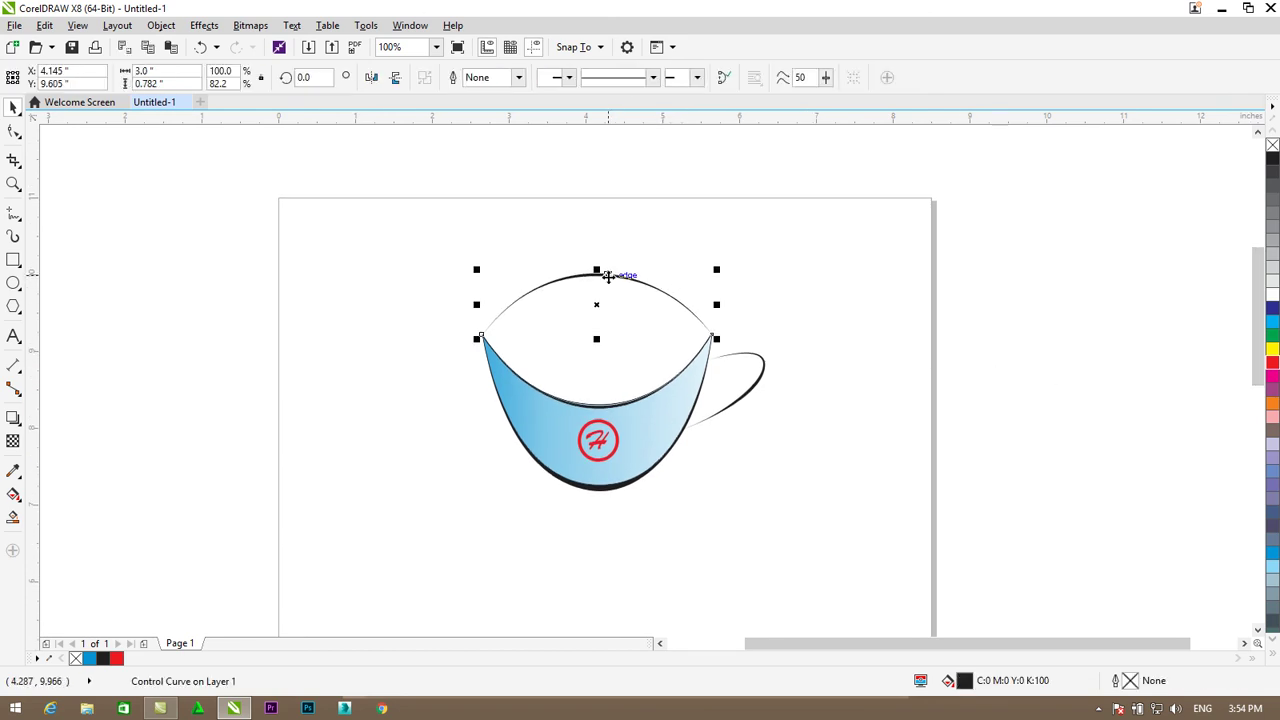
pyautogui.click(815, 397)
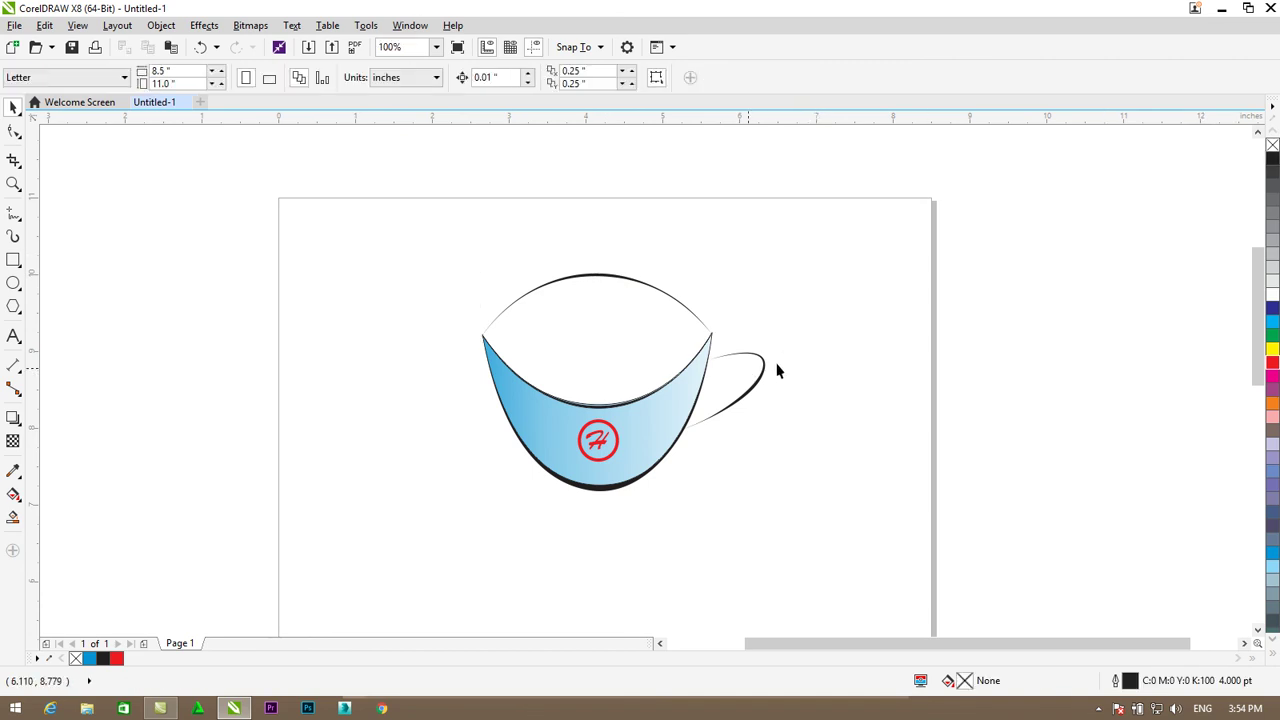
# Step: Reduce the Artistic Media stroke width of the cup's lower body outline to 0.04382 inches
pyautogui.click(598, 489)
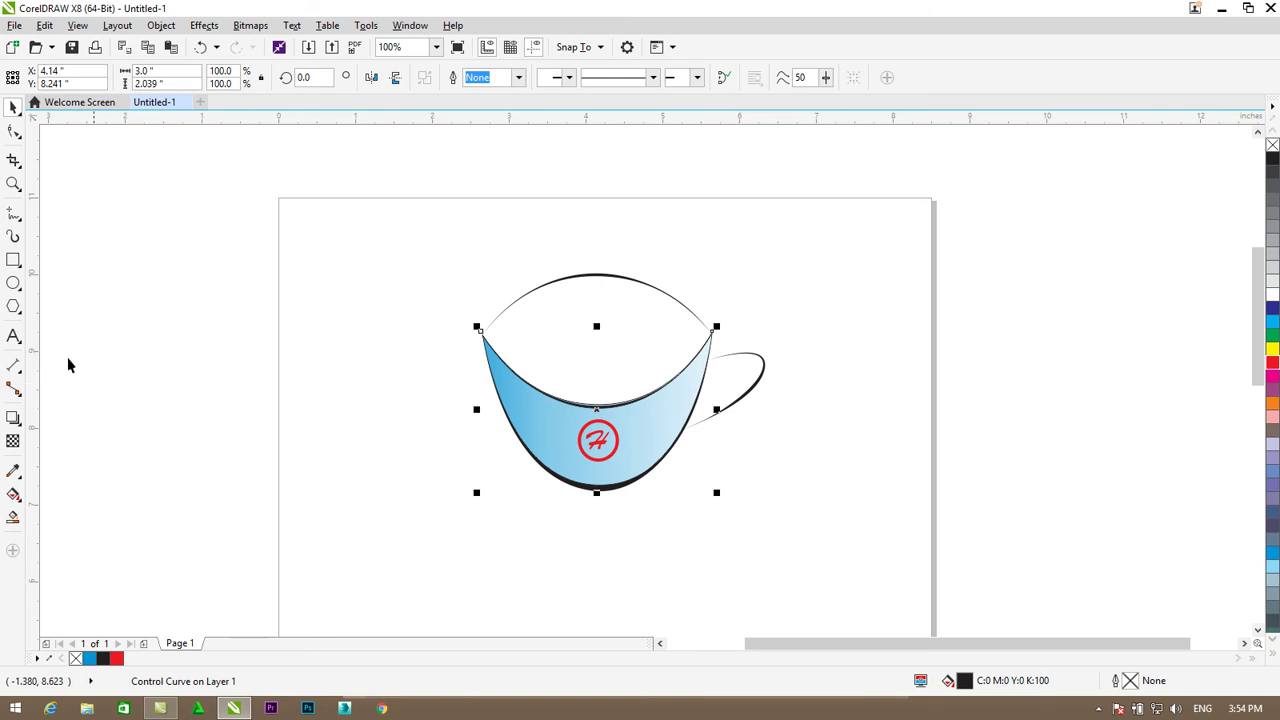
pyautogui.click(14, 237)
pyautogui.click(367, 83)
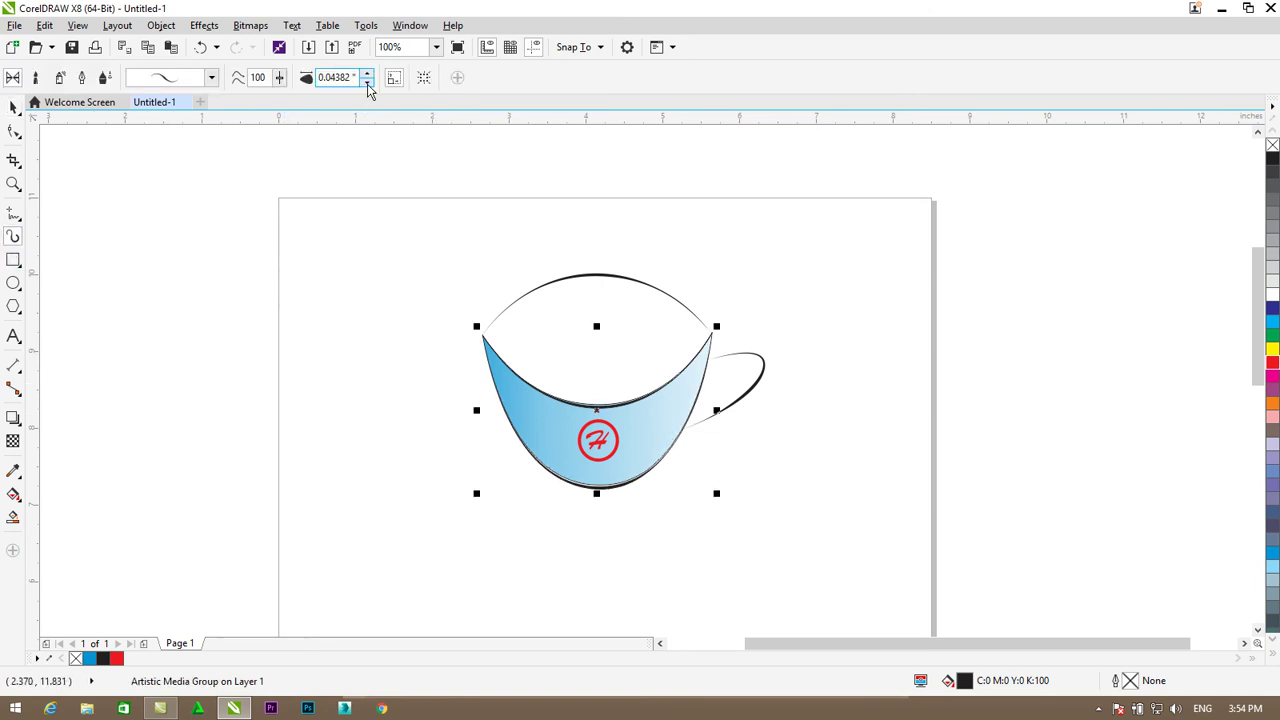
pyautogui.click(13, 107)
pyautogui.click(727, 458)
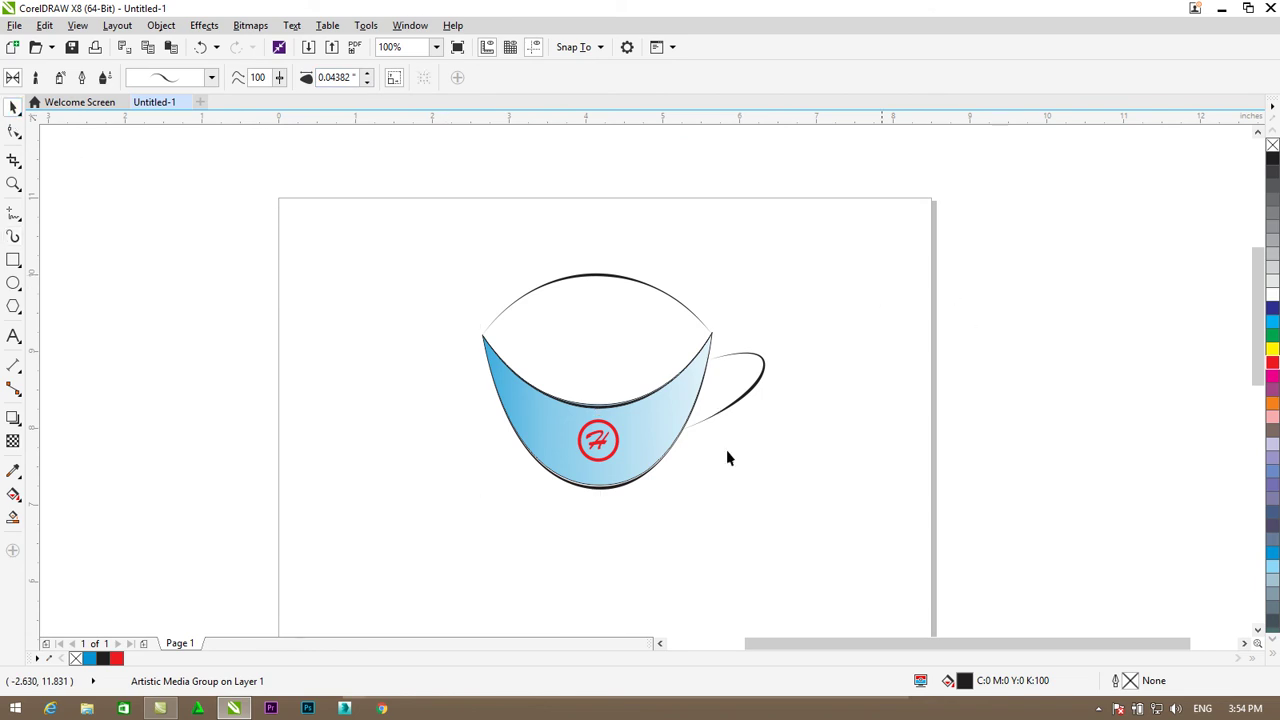
# Step: Nudge the cup's lower body outline slightly upward to meet the bottom edge of the blue fill
pyautogui.click(605, 490)
pyautogui.press('Up')
pyautogui.press('Up')
pyautogui.click(898, 403)
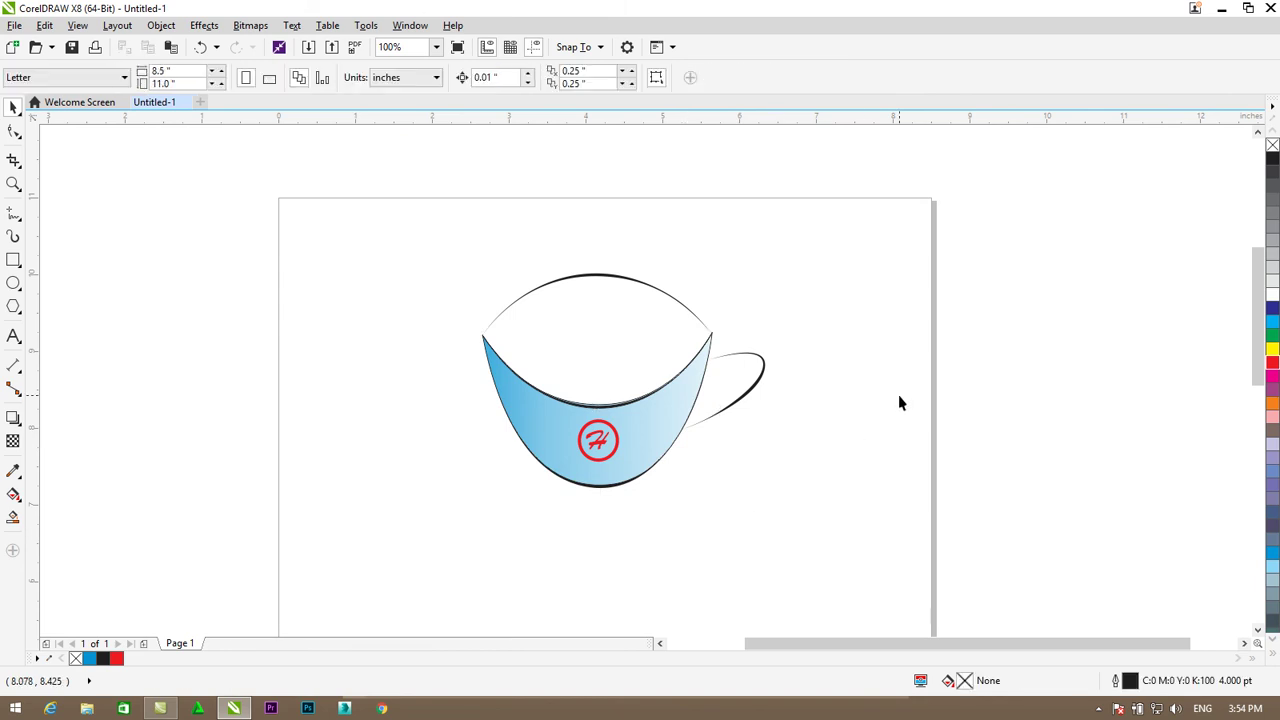
pyautogui.click(13, 237)
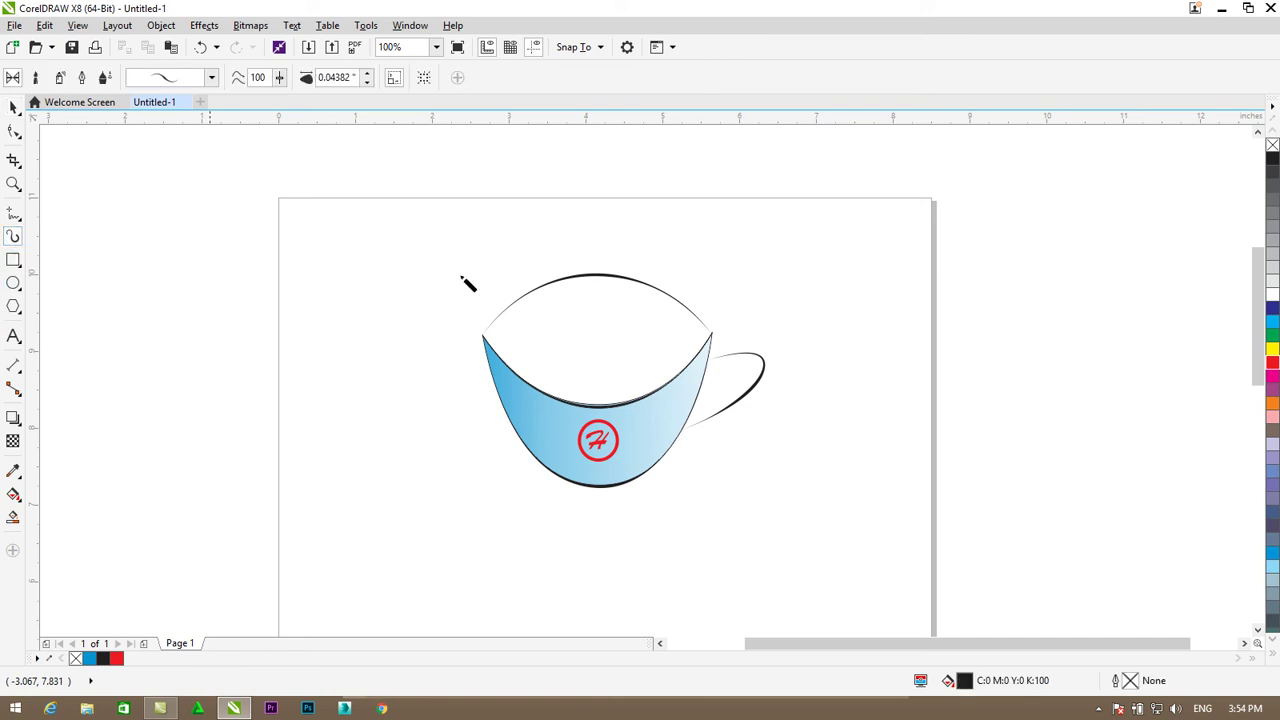
pyautogui.moveTo(598, 357); pyautogui.dragTo(602, 205)
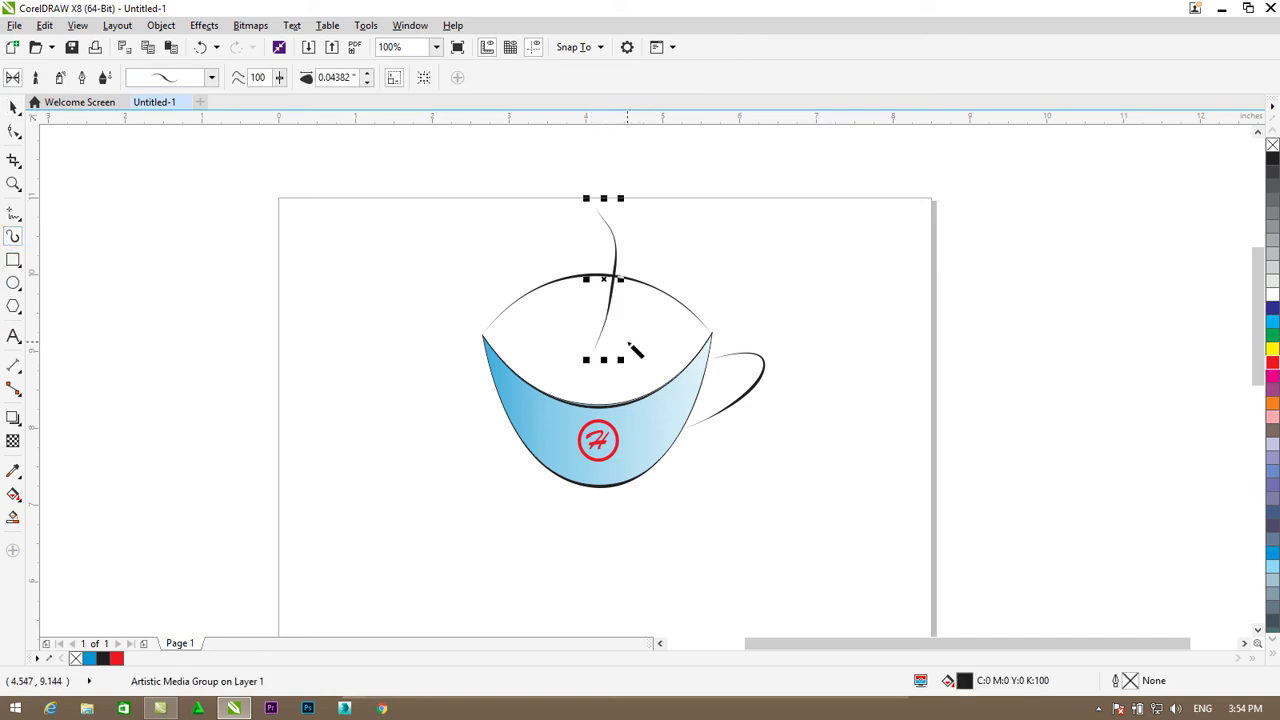
pyautogui.press('Delete')
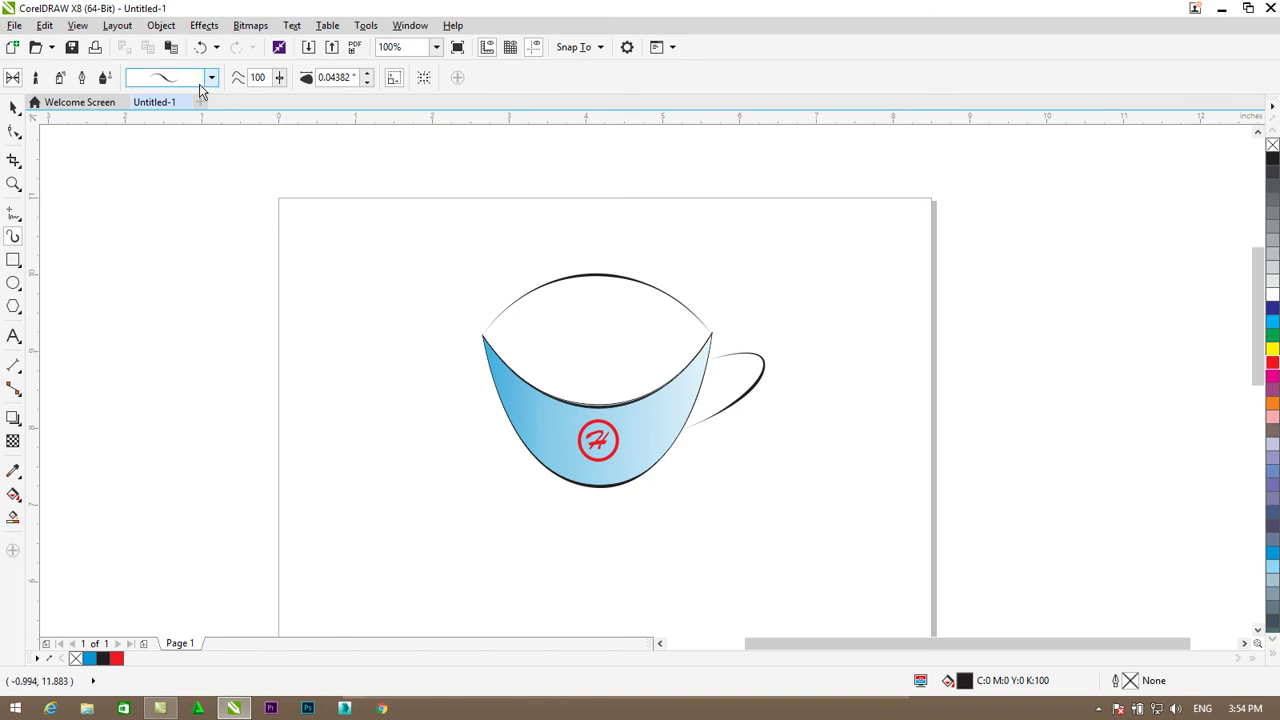
pyautogui.moveTo(597, 356)
pyautogui.mouseDown()
pyautogui.moveTo(590, 291)
pyautogui.moveTo(625, 244)
pyautogui.moveTo(608, 218)
pyautogui.mouseUp()
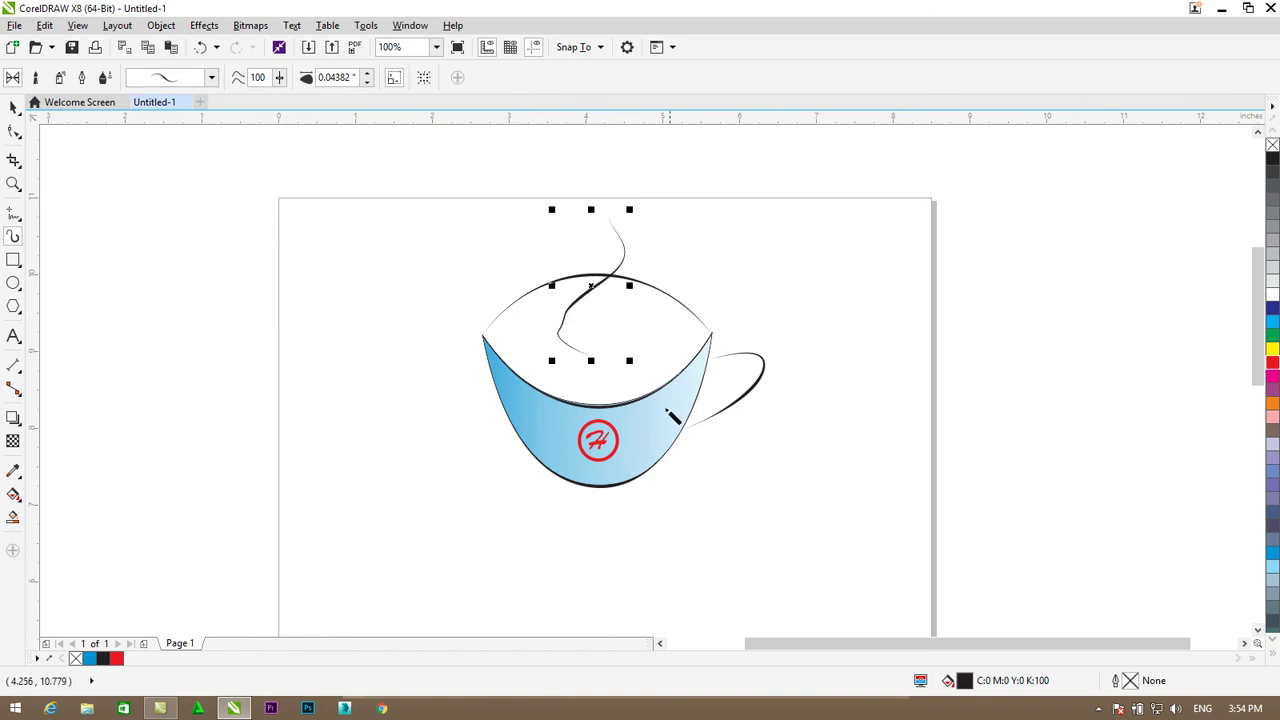
pyautogui.press('Delete')
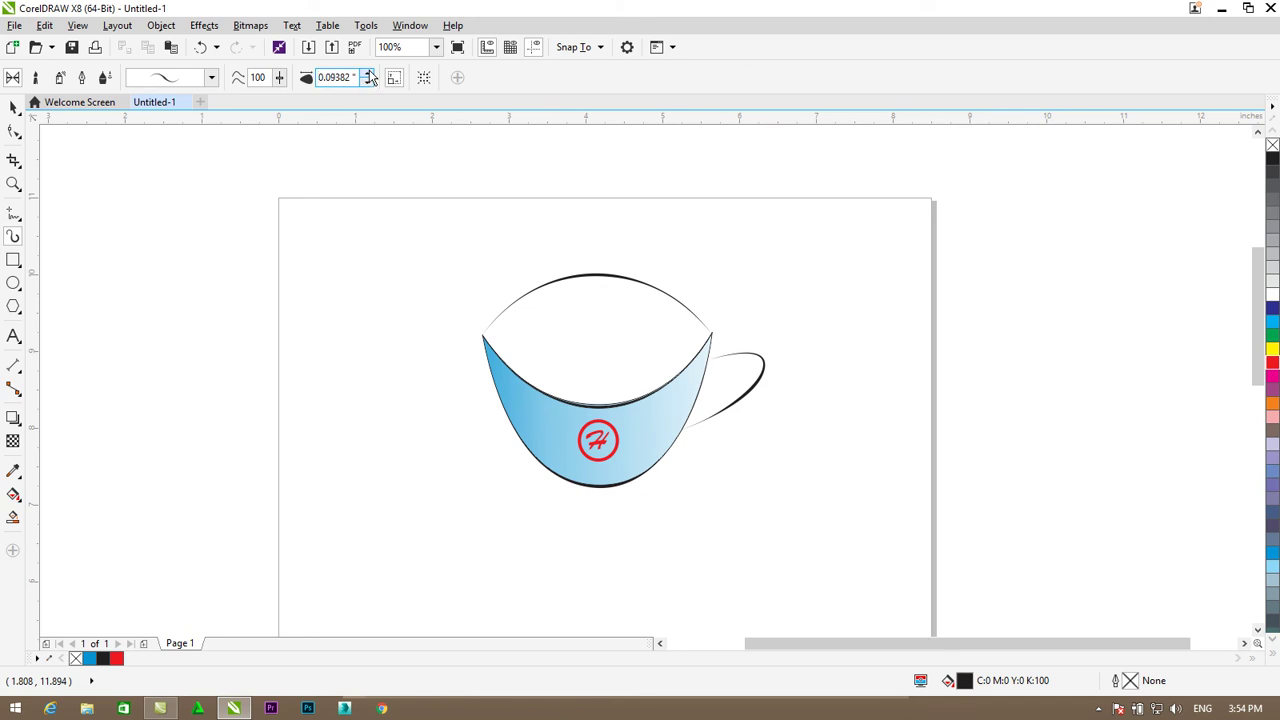
# Step: Draw four wavy Artistic Media steam strokes 0.12382 inches wide, three inside the cup's opening and a taller one rising above the rim
pyautogui.click(368, 73)
pyautogui.moveTo(616, 352); pyautogui.dragTo(625, 285)
pyautogui.moveTo(590, 328); pyautogui.dragTo(592, 252)
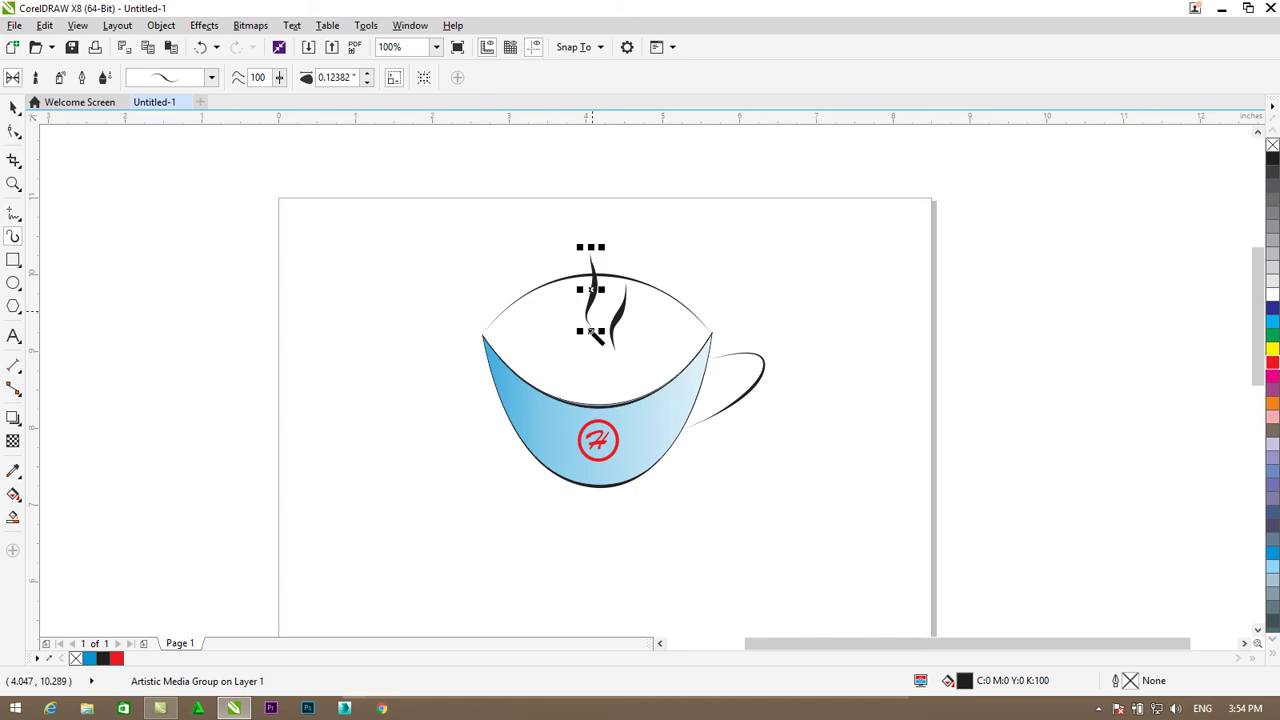
pyautogui.moveTo(563, 334); pyautogui.dragTo(580, 288)
pyautogui.press('Delete')
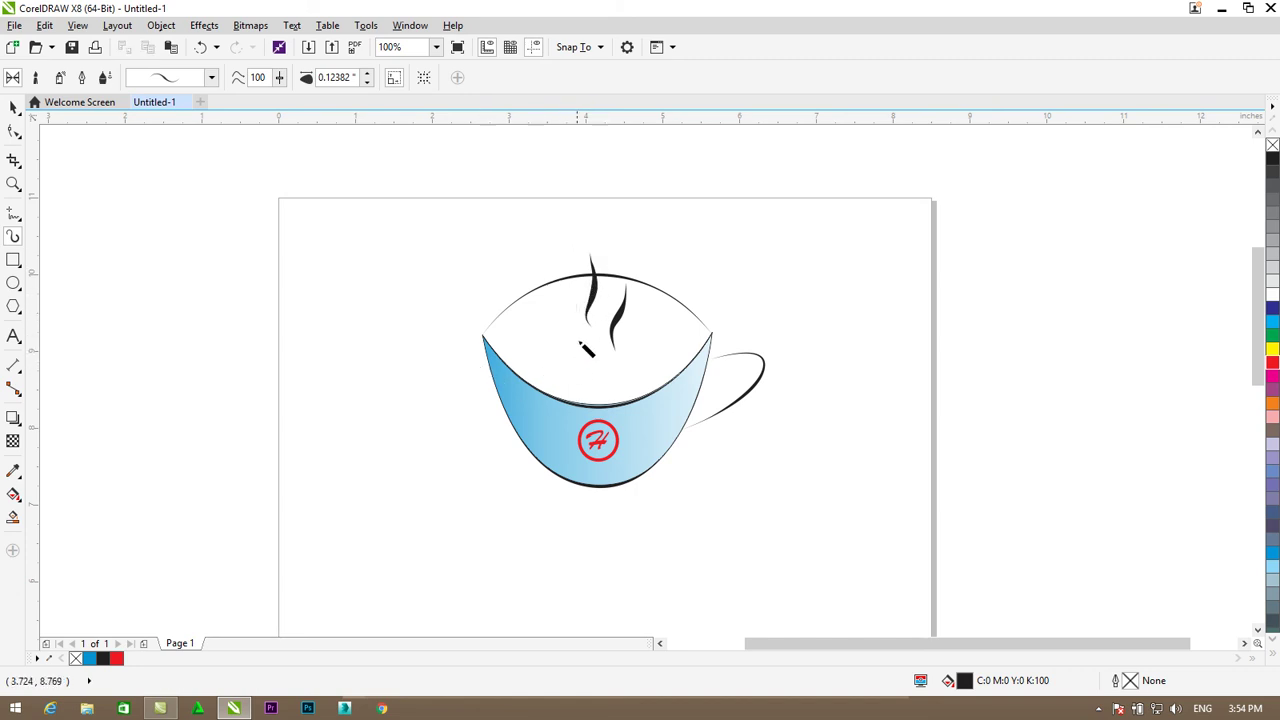
pyautogui.moveTo(573, 331)
pyautogui.mouseDown()
pyautogui.moveTo(578, 284)
pyautogui.moveTo(615, 266)
pyautogui.moveTo(597, 165)
pyautogui.mouseUp()
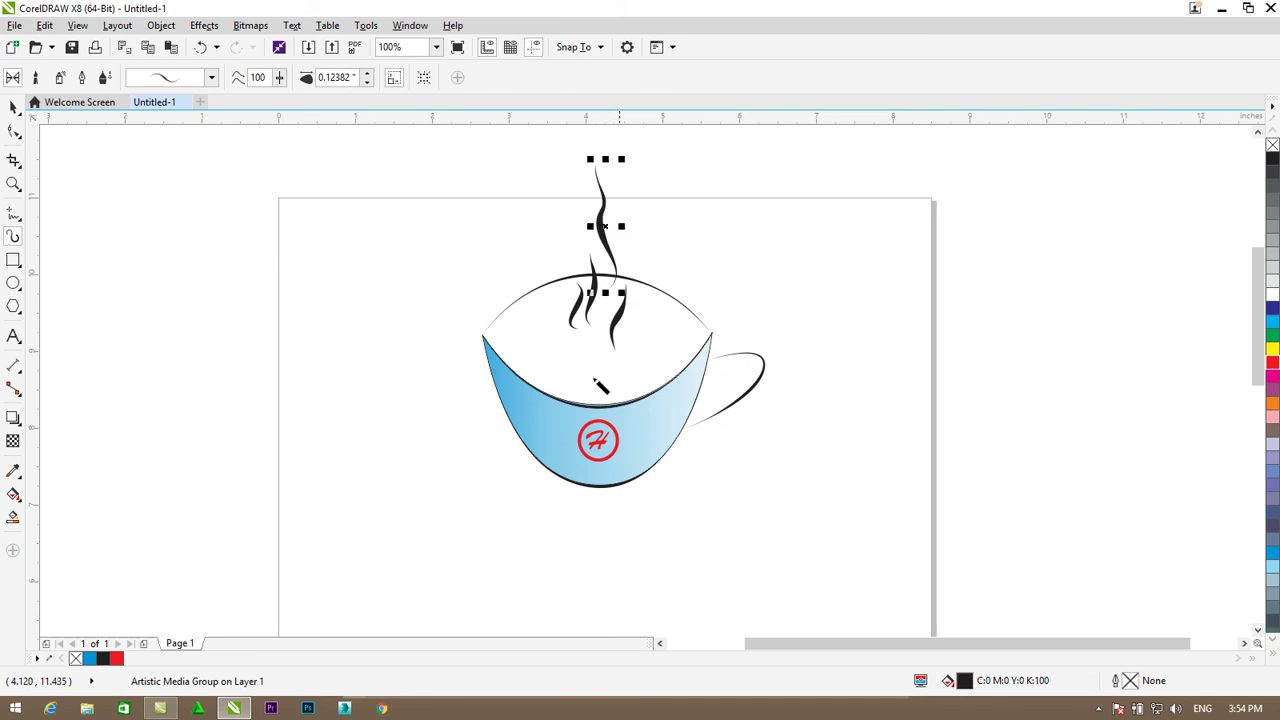
# Step: Nudge the tallest steam stroke slightly downward and deselect it
pyautogui.click(13, 107)
pyautogui.click(189, 303)
pyautogui.click(607, 216)
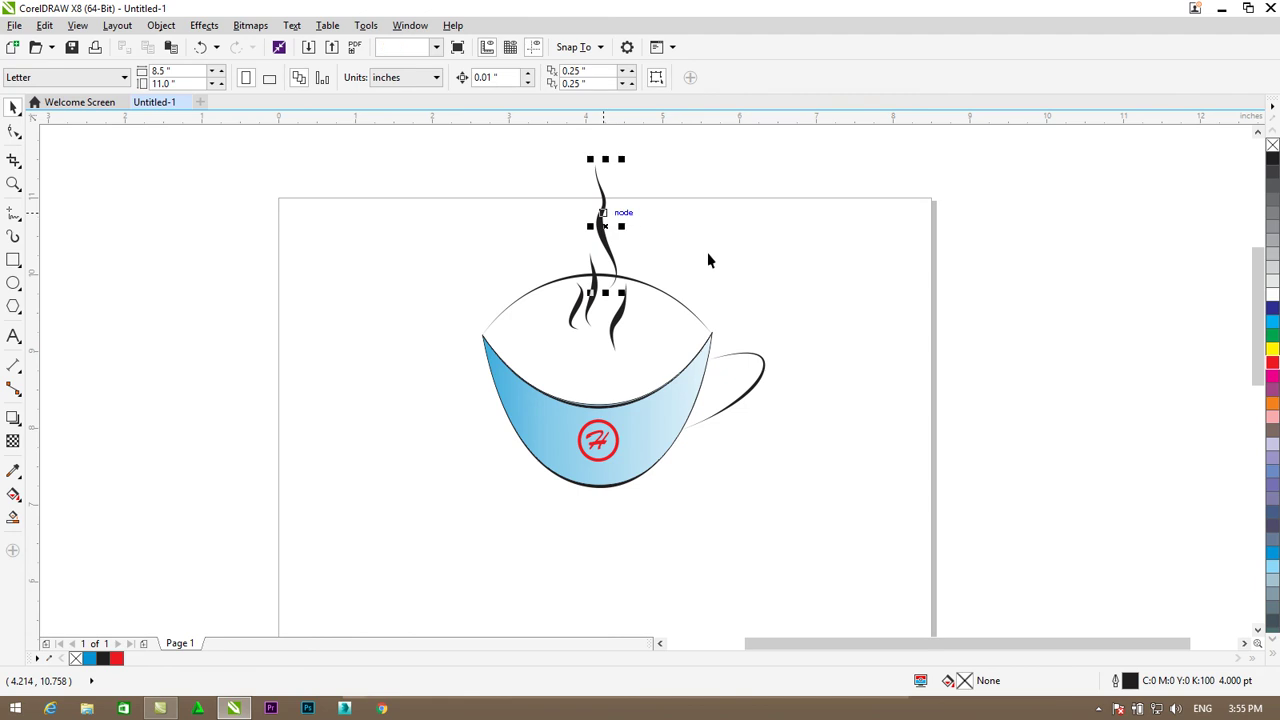
pyautogui.press('Down')
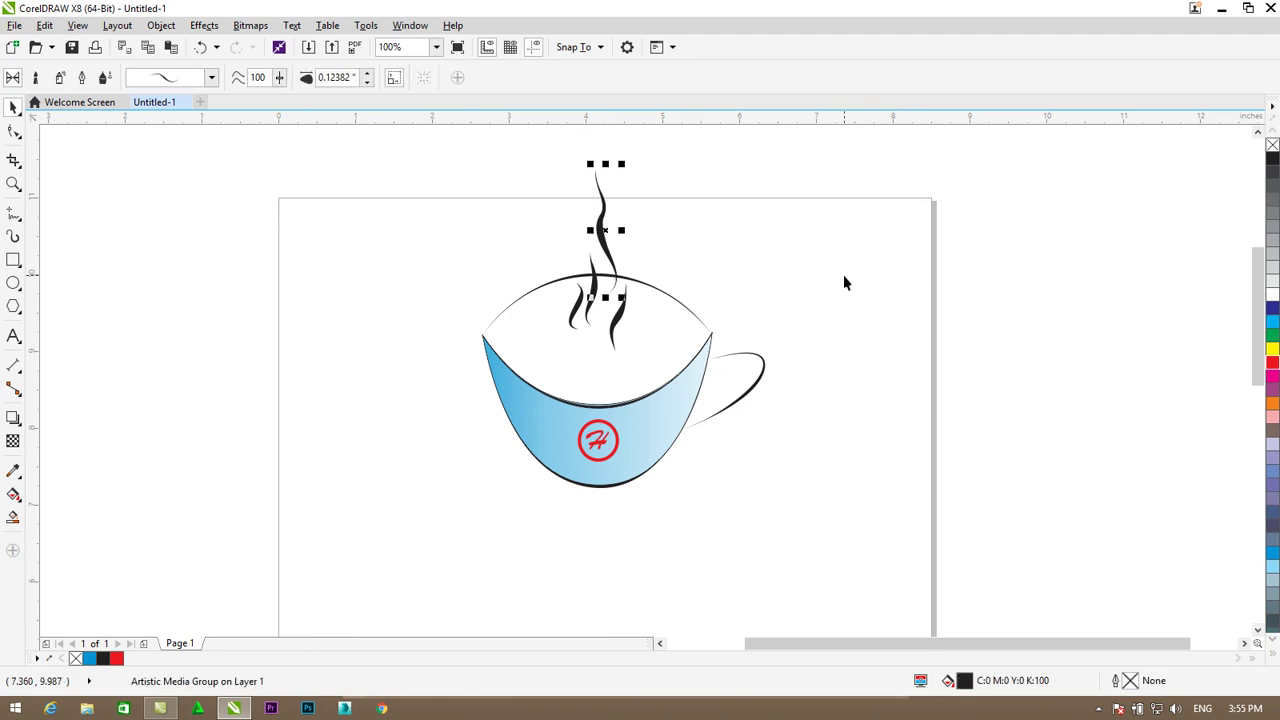
pyautogui.click(990, 300)
pyautogui.scroll(-1, 1017, 346)
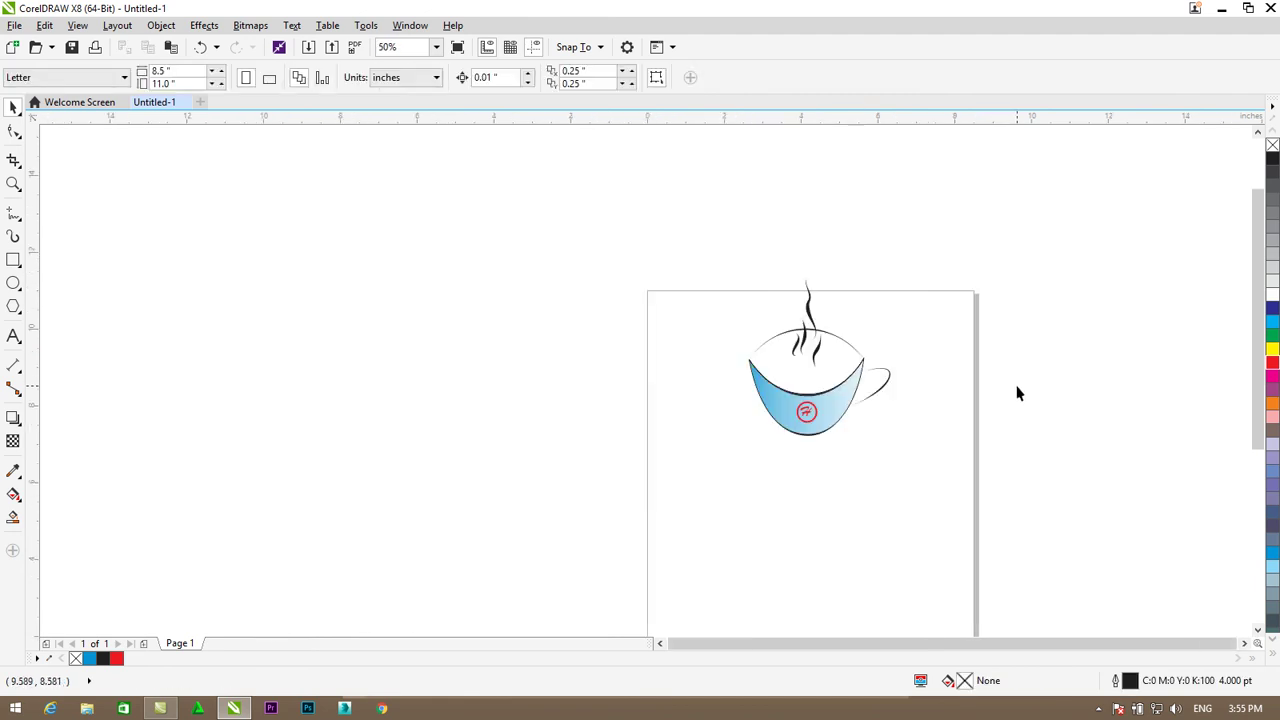
pyautogui.scroll(1, 1062, 382)
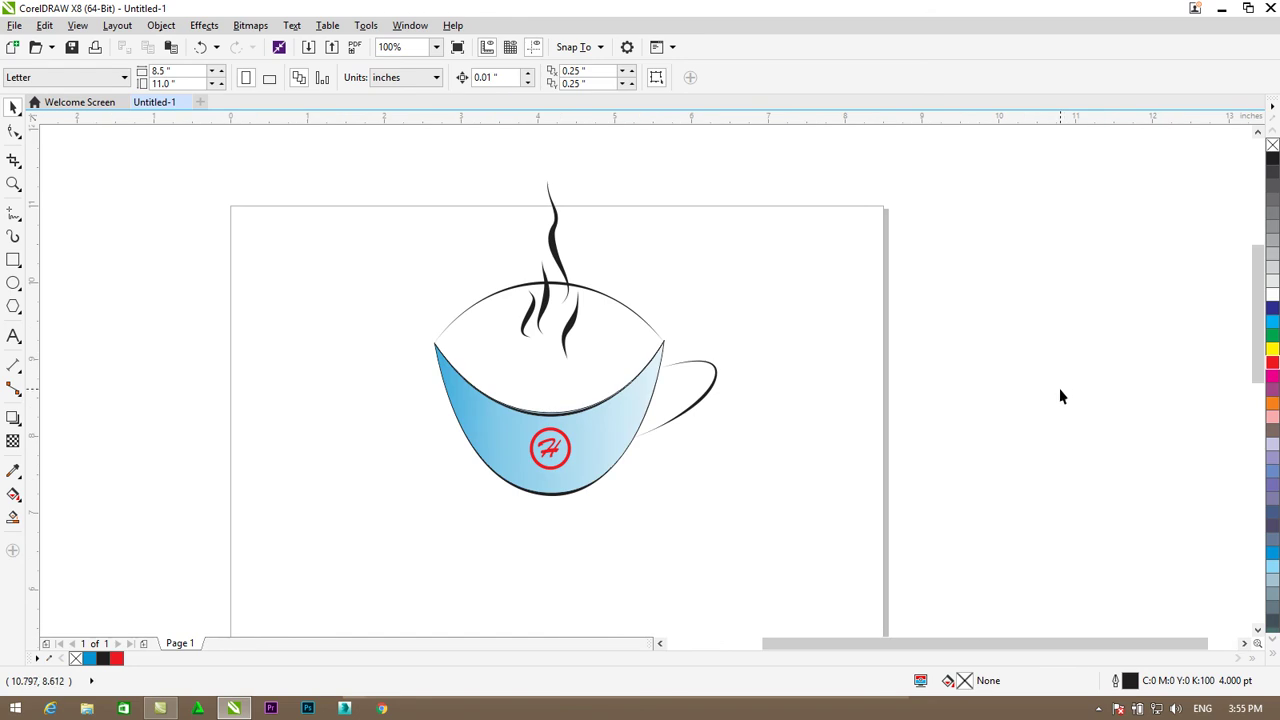